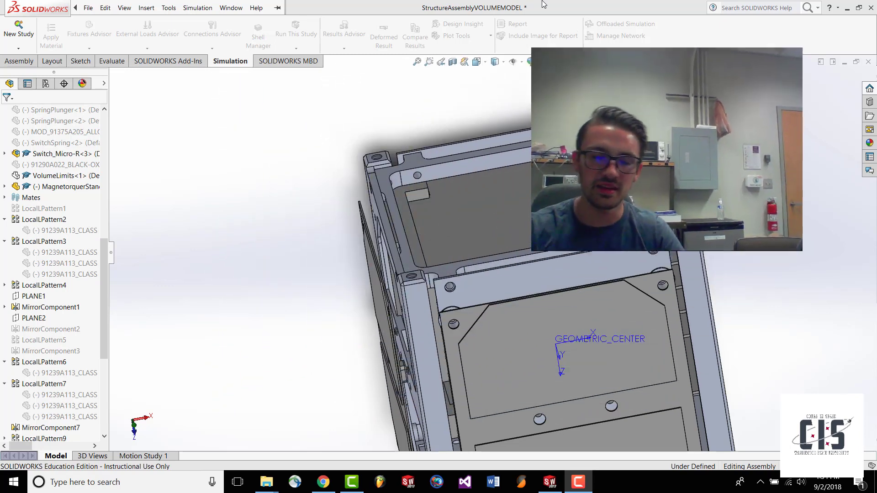
- Inspect the structure assembly from several sides, including the screw holes in the frame and the suppressed screw in LocalLPattern3
{"action": "scroll", "coordinate": [611, 210], "scroll_direction": "up", "scroll_amount": 3}
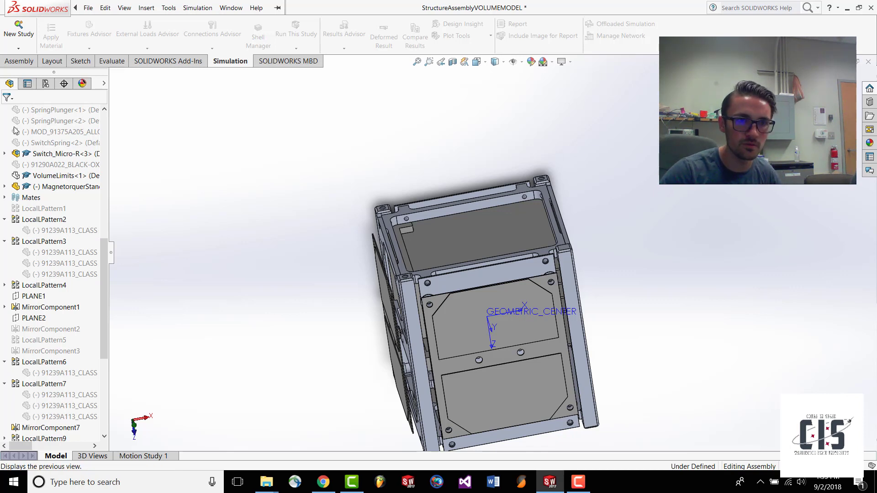
{"action": "left_click", "coordinate": [19, 61]}
{"action": "scroll", "coordinate": [492, 327], "scroll_direction": "up", "scroll_amount": 3}
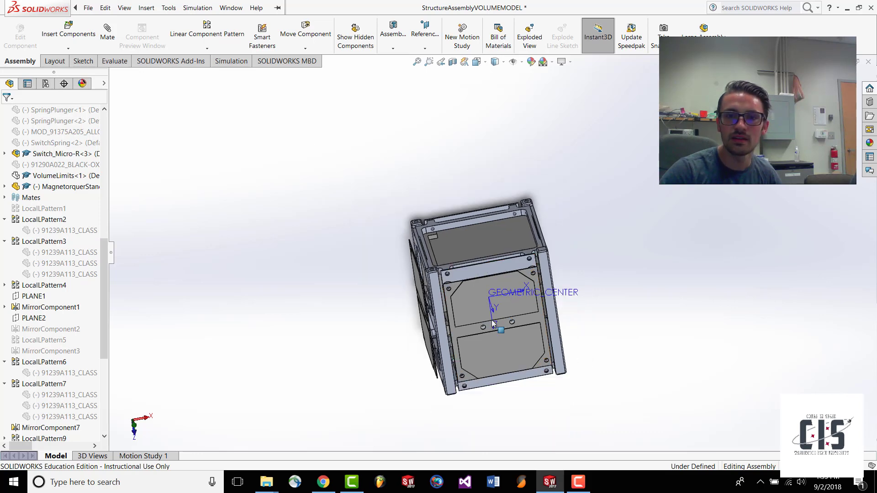
{"action": "scroll", "coordinate": [493, 344], "scroll_direction": "down", "scroll_amount": 3}
{"action": "scroll", "coordinate": [488, 284], "scroll_direction": "up", "scroll_amount": 2}
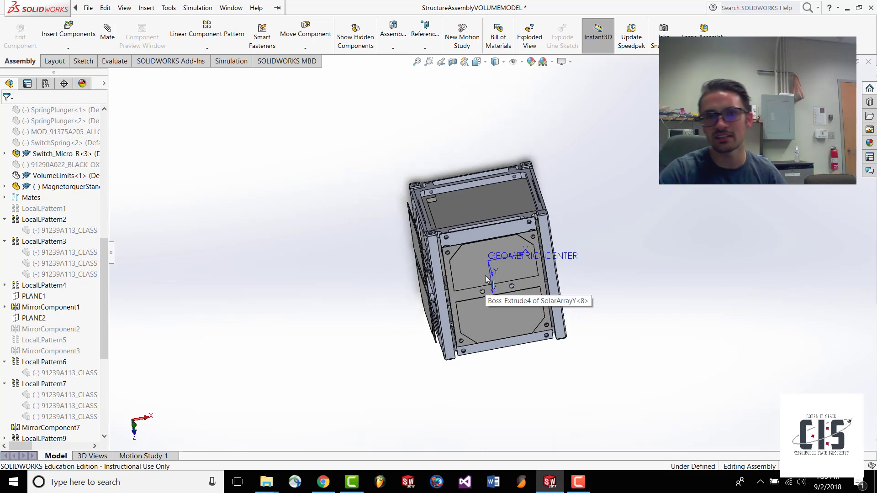
{"action": "middle_click_drag", "start_coordinate": [589, 237], "coordinate": [584, 255]}
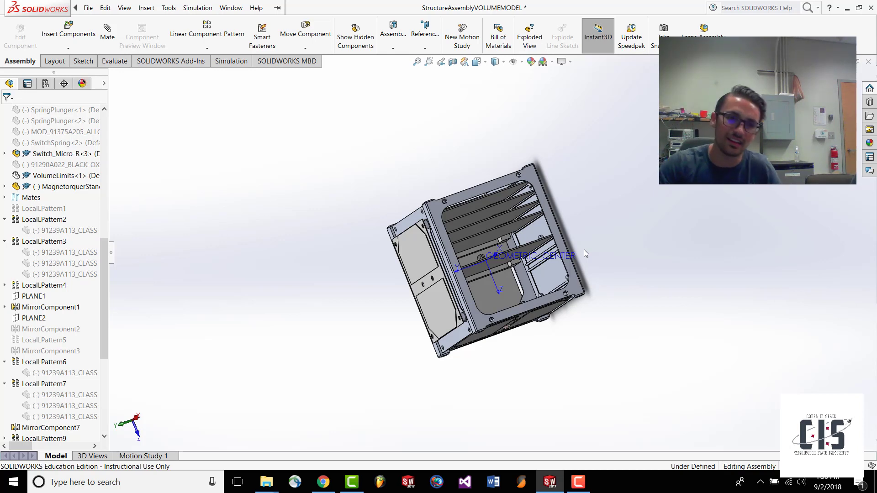
{"action": "middle_click_drag", "start_coordinate": [561, 270], "coordinate": [497, 238]}
{"action": "scroll", "coordinate": [497, 239], "scroll_direction": "down", "scroll_amount": 5}
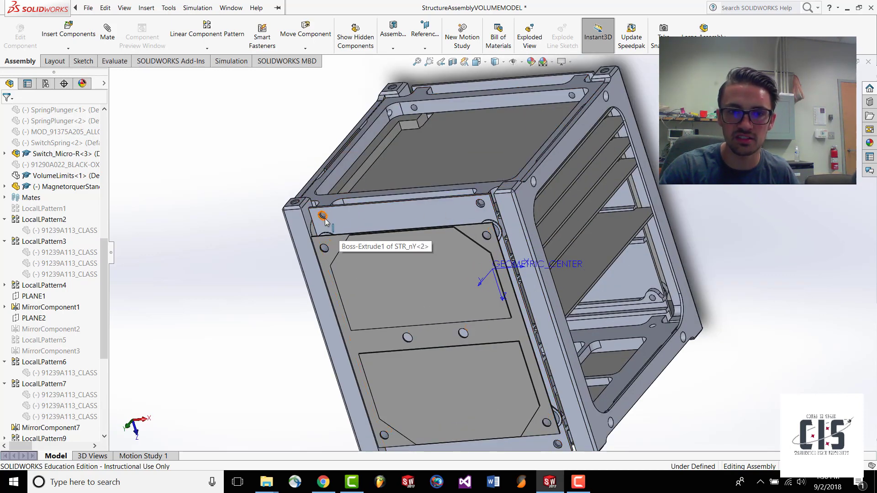
{"action": "scroll", "coordinate": [351, 226], "scroll_direction": "down", "scroll_amount": 2}
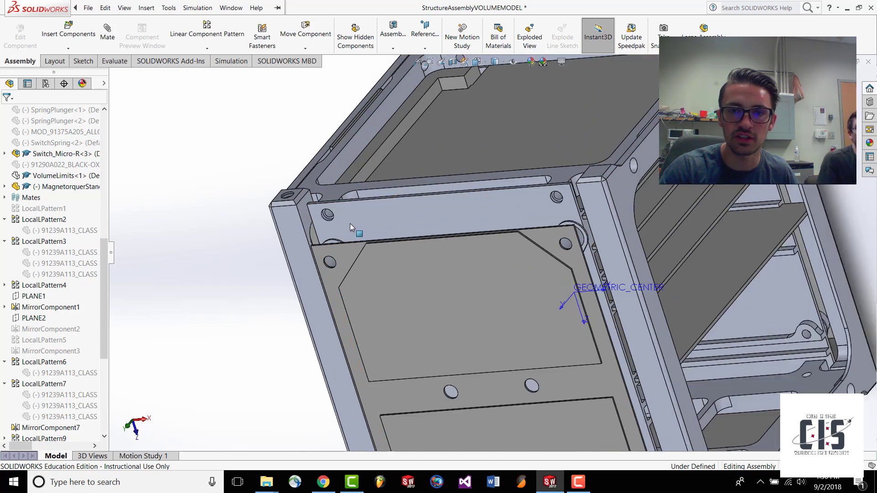
{"action": "left_click", "coordinate": [68, 252]}
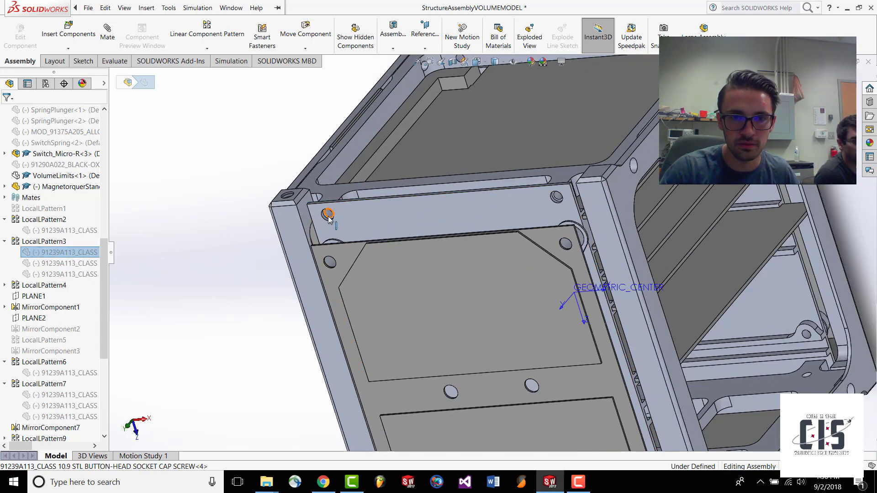
{"action": "scroll", "coordinate": [491, 248], "scroll_direction": "up", "scroll_amount": 3}
{"action": "scroll", "coordinate": [529, 234], "scroll_direction": "up", "scroll_amount": 2}
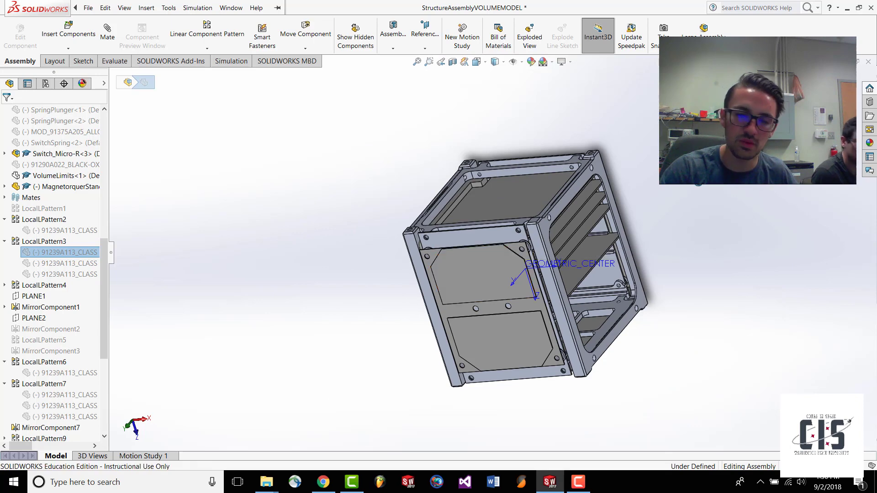
{"action": "middle_click_drag", "start_coordinate": [529, 246], "coordinate": [670, 228]}
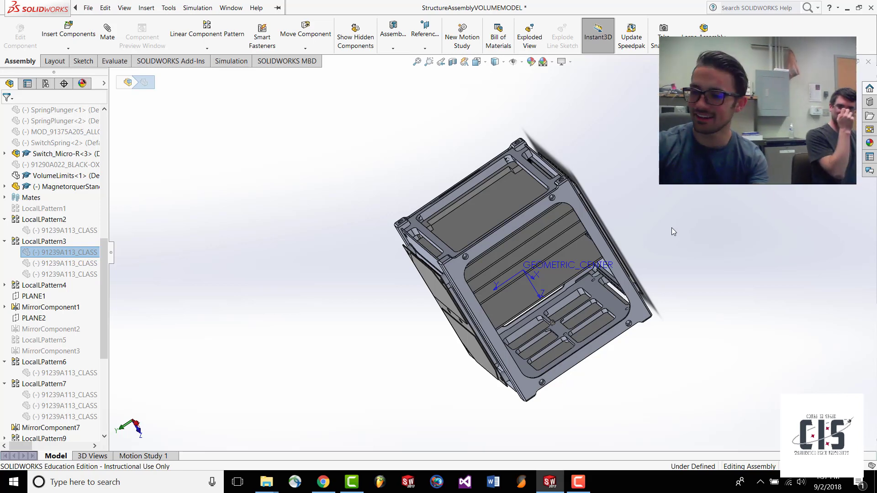
- Create a new Linear Dynamic simulation study named Dynamic 1 with the random vibration option
{"action": "left_click", "coordinate": [233, 63]}
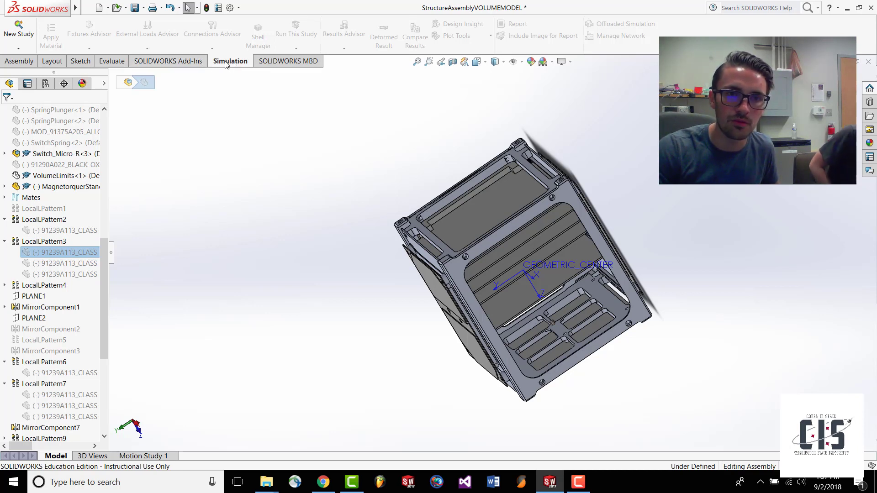
{"action": "left_click", "coordinate": [168, 60]}
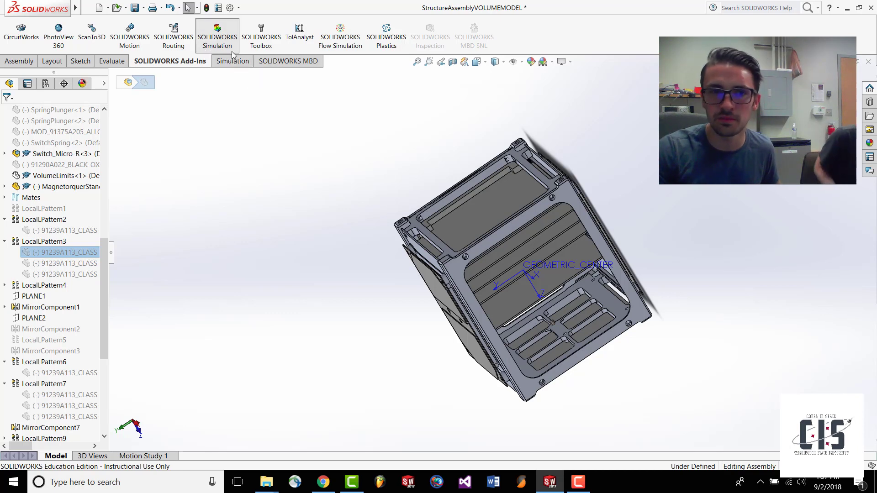
{"action": "left_click", "coordinate": [233, 67]}
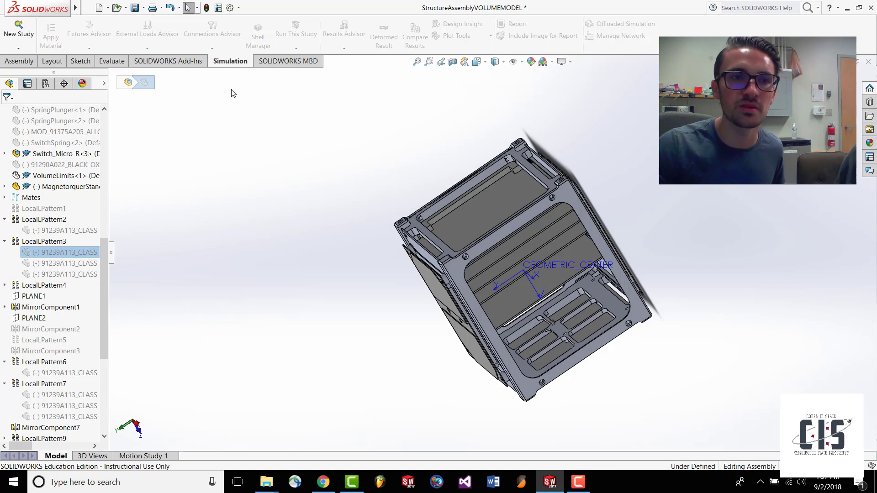
{"action": "left_click", "coordinate": [22, 54]}
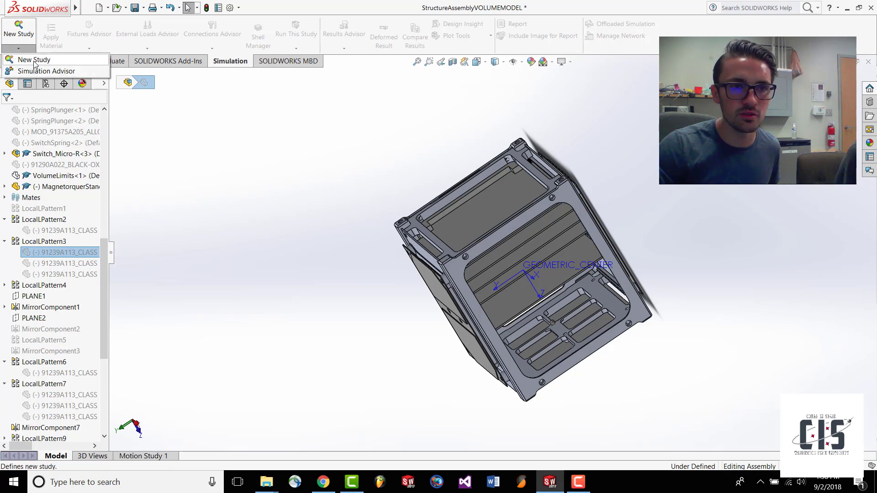
{"action": "left_click", "coordinate": [34, 61]}
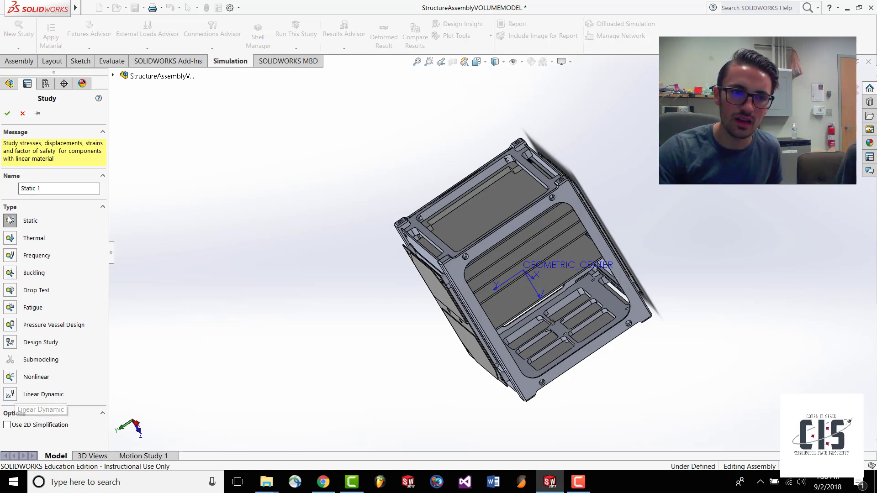
{"action": "left_click", "coordinate": [10, 396]}
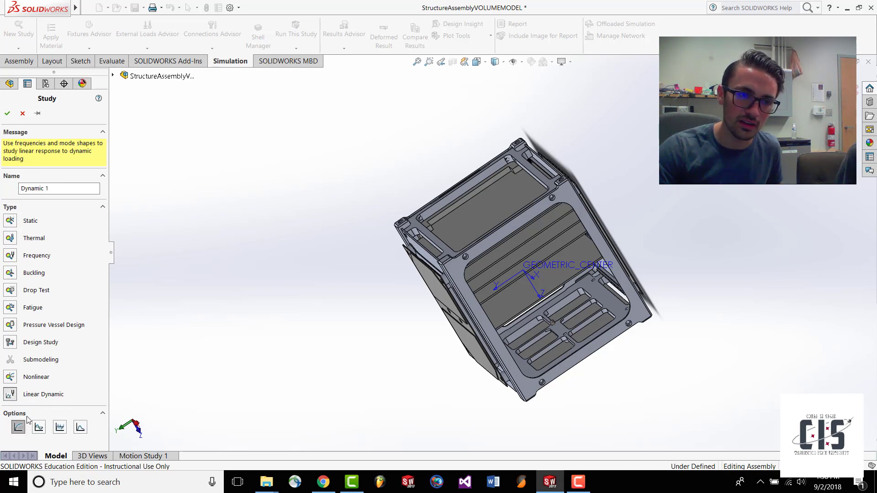
{"action": "left_click", "coordinate": [63, 430]}
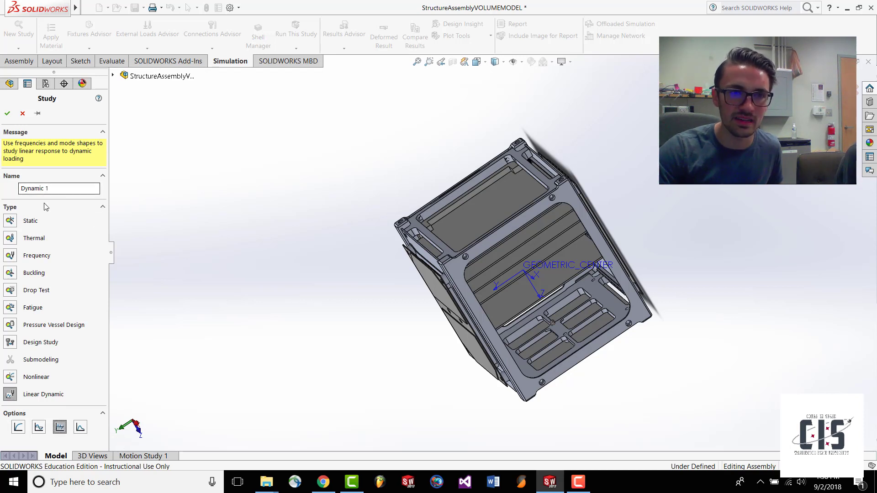
{"action": "left_click", "coordinate": [7, 114]}
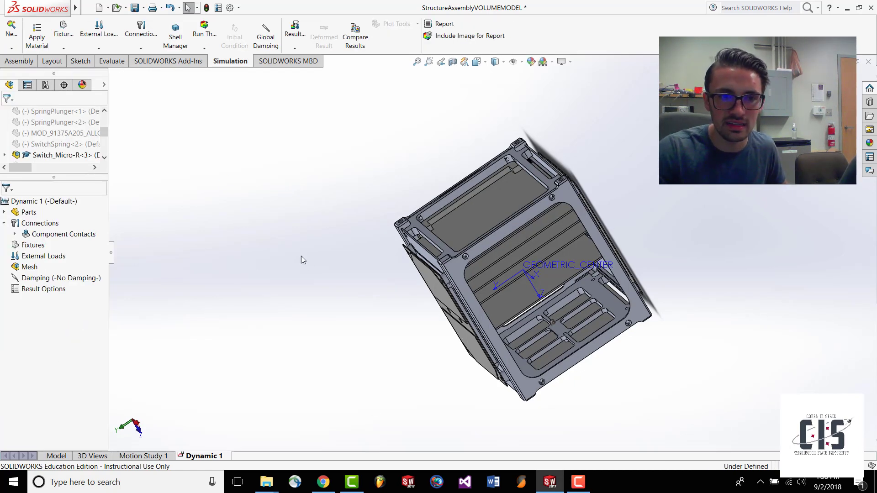
- Review the study's full parts list to check which components have a material assigned
{"action": "middle_click_drag", "start_coordinate": [656, 235], "coordinate": [669, 256]}
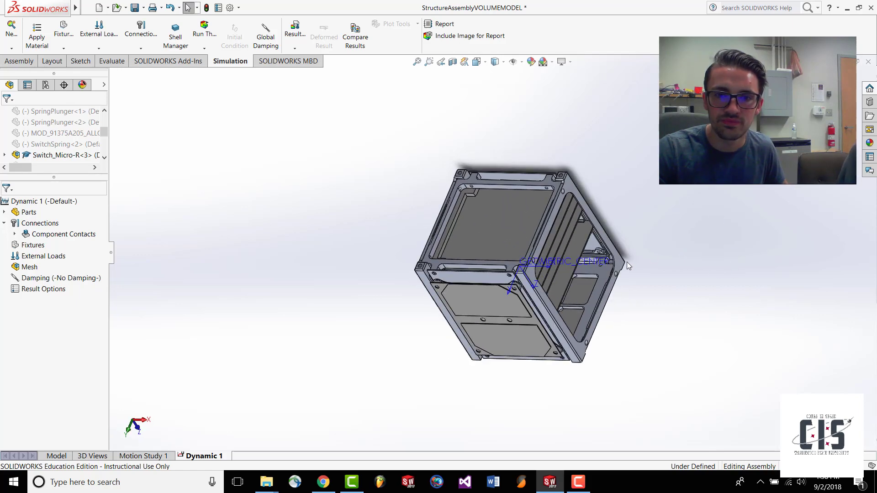
{"action": "scroll", "coordinate": [607, 261], "scroll_direction": "up", "scroll_amount": 3}
{"action": "scroll", "coordinate": [550, 249], "scroll_direction": "down", "scroll_amount": 2}
{"action": "scroll", "coordinate": [525, 211], "scroll_direction": "up", "scroll_amount": 1}
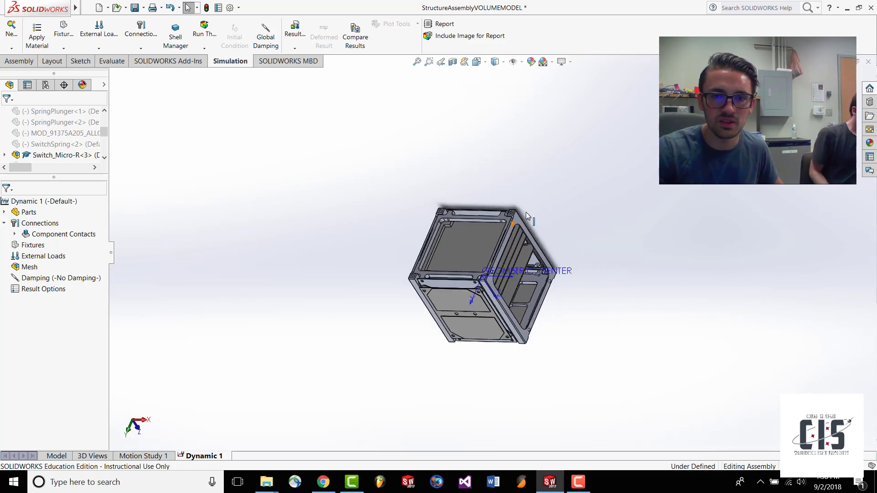
{"action": "scroll", "coordinate": [510, 283], "scroll_direction": "down", "scroll_amount": 3}
{"action": "scroll", "coordinate": [516, 255], "scroll_direction": "up", "scroll_amount": 3}
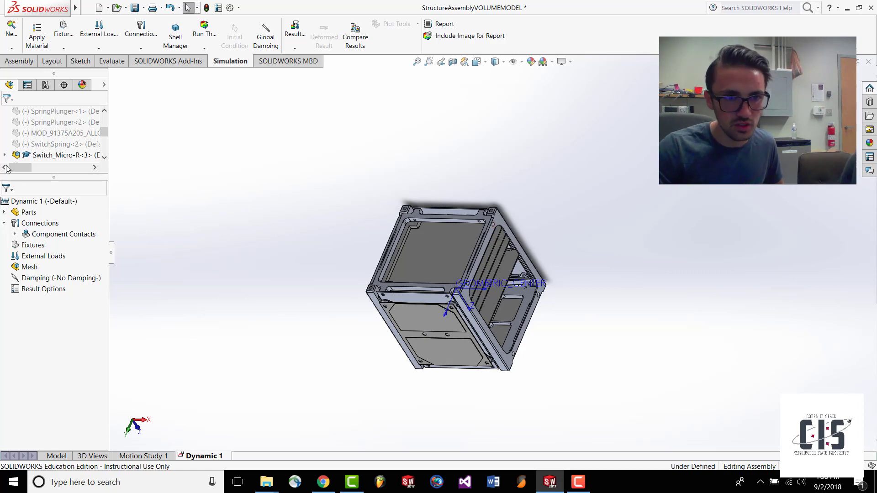
{"action": "left_click", "coordinate": [7, 213]}
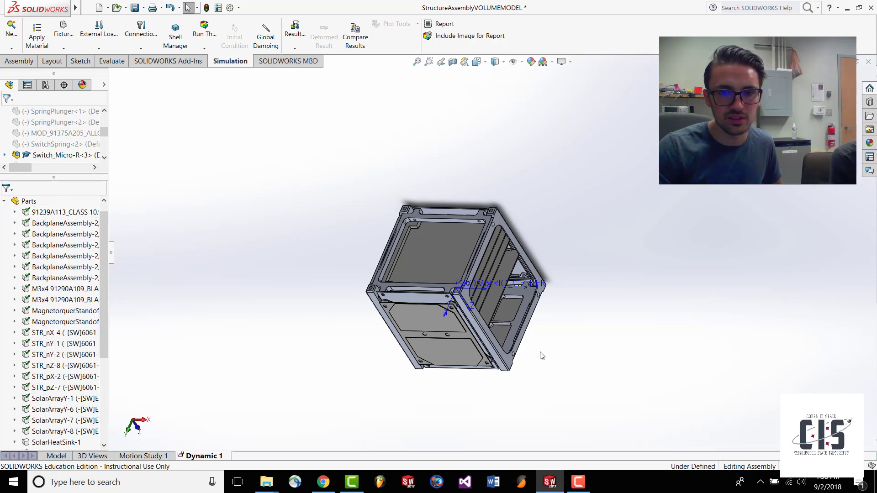
{"action": "middle_click_drag", "start_coordinate": [541, 355], "coordinate": [542, 289]}
{"action": "scroll", "coordinate": [509, 290], "scroll_direction": "down", "scroll_amount": 5}
{"action": "scroll", "coordinate": [508, 289], "scroll_direction": "up", "scroll_amount": 3}
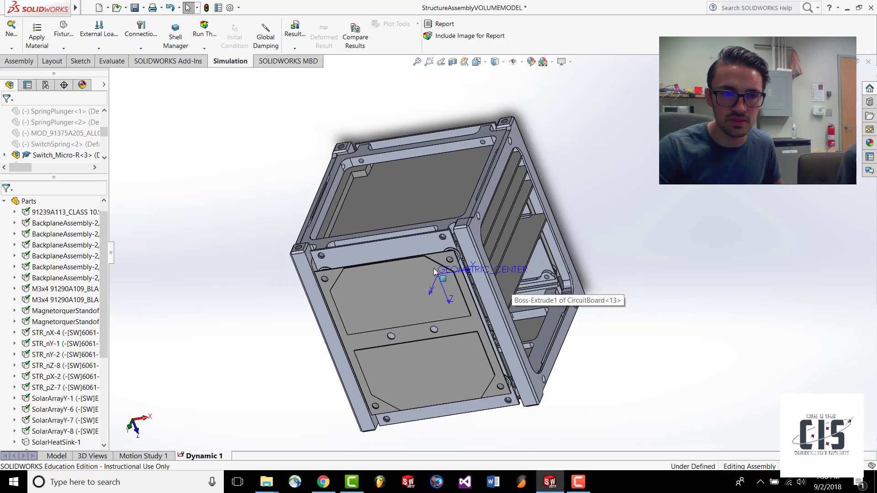
{"action": "left_click_drag", "start_coordinate": [105, 243], "coordinate": [109, 311]}
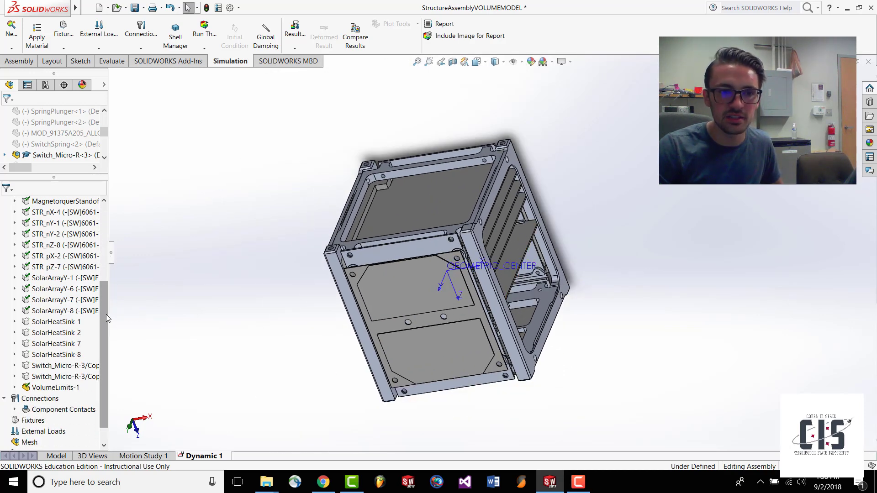
{"action": "left_click_drag", "start_coordinate": [105, 298], "coordinate": [102, 217]}
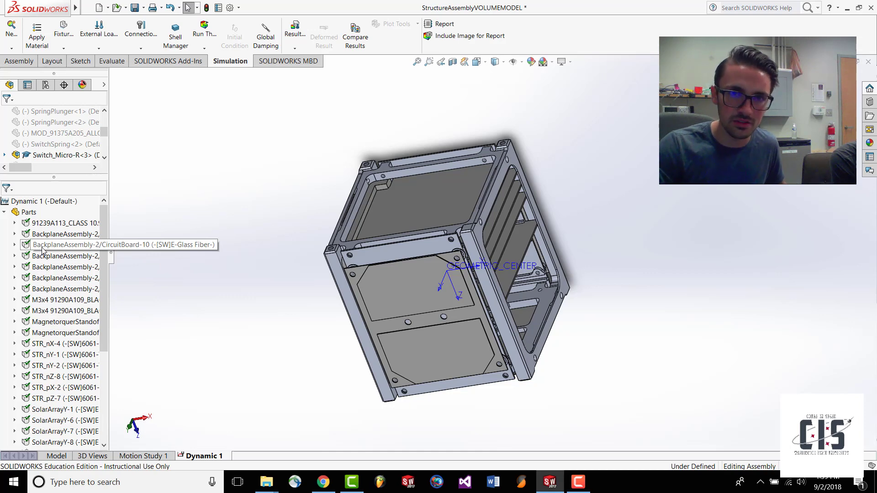
{"action": "left_click_drag", "start_coordinate": [105, 278], "coordinate": [103, 352]}
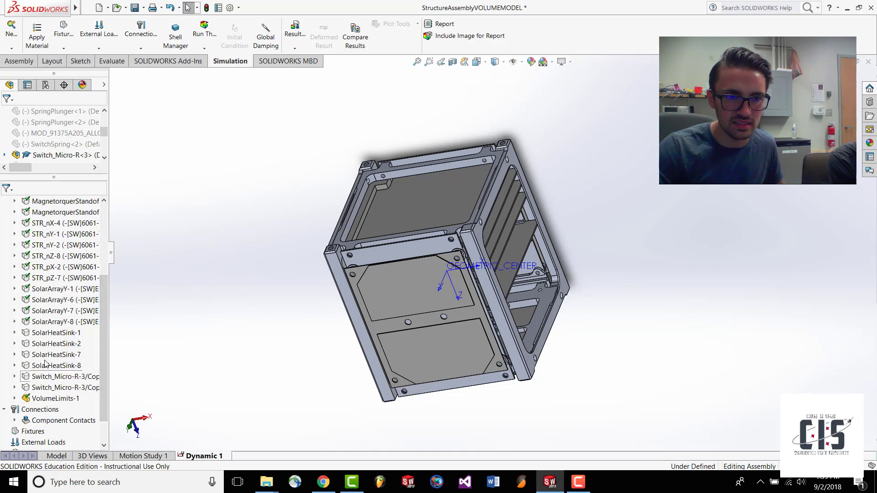
- Exclude SolarHeatSink-1, -2, -7 and -8 and both Switch_Micro-R-3 bodies from the analysis
{"action": "left_click", "coordinate": [44, 338]}
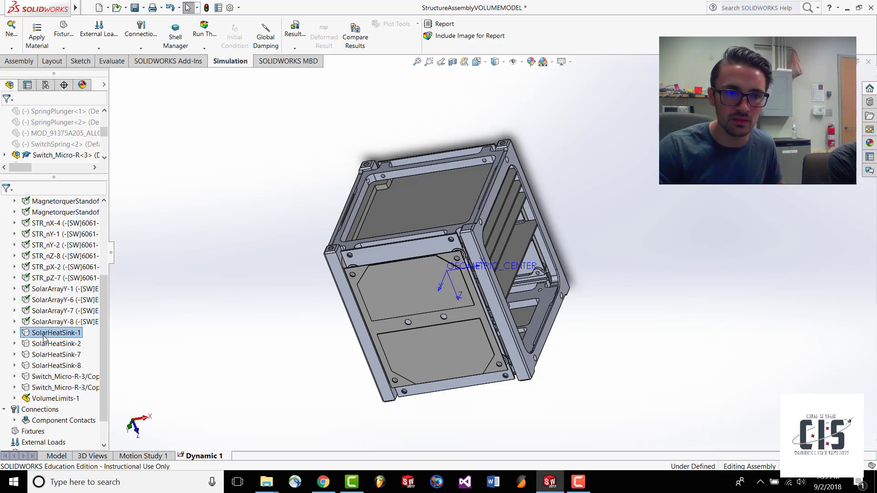
{"action": "right_click", "coordinate": [44, 337]}
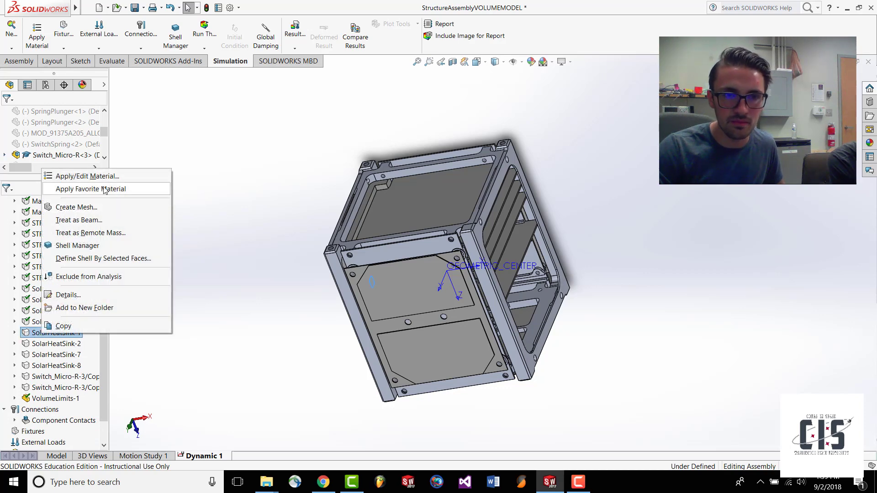
{"action": "left_click", "coordinate": [53, 398]}
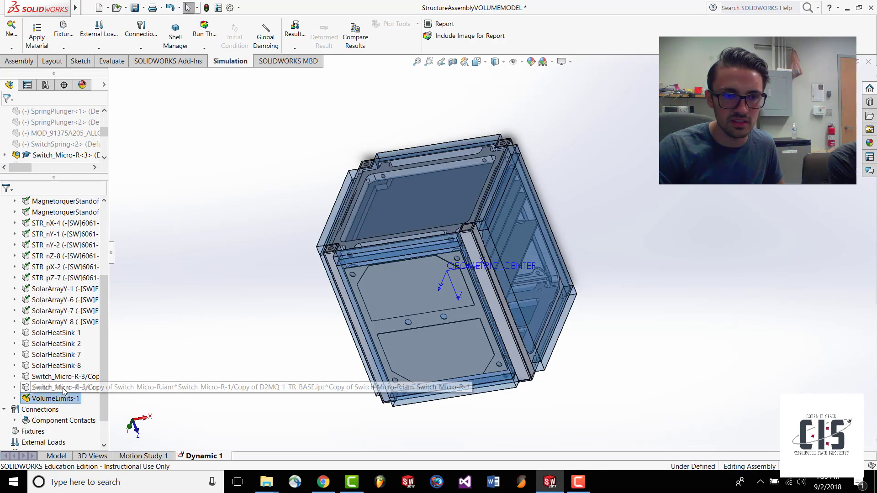
{"action": "left_click", "coordinate": [64, 388]}
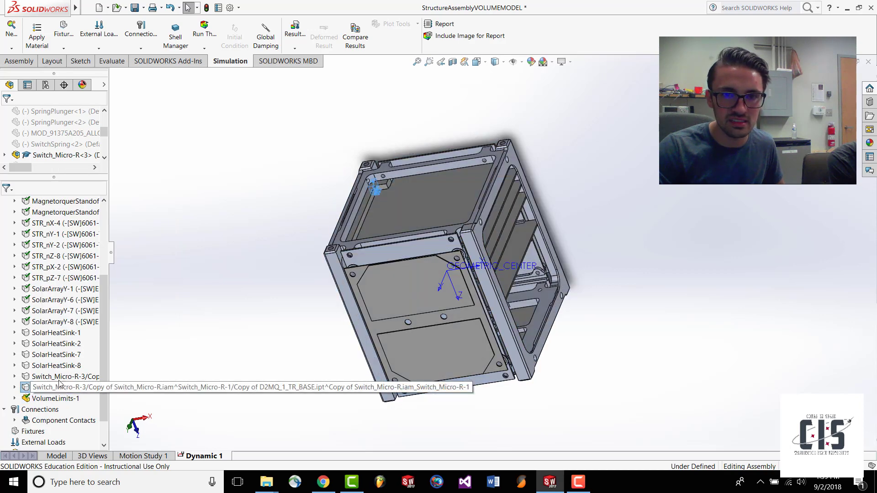
{"action": "left_click", "coordinate": [49, 334], "text": "shift"}
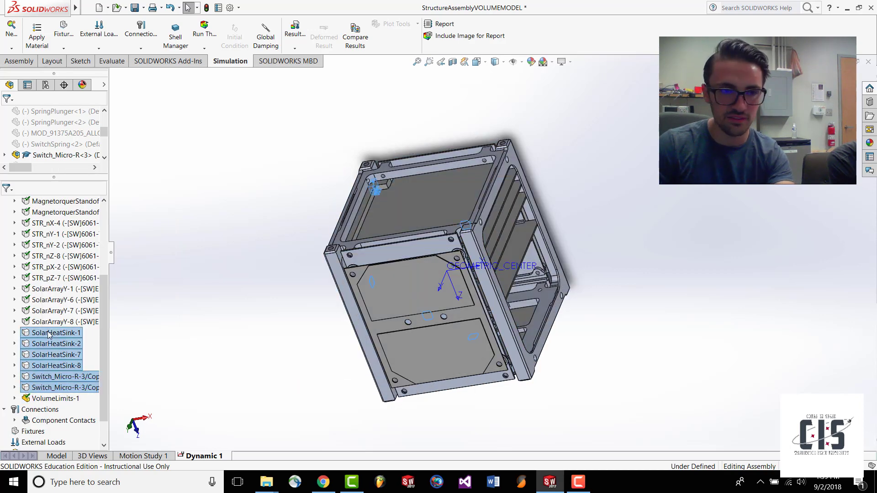
{"action": "right_click", "coordinate": [53, 347]}
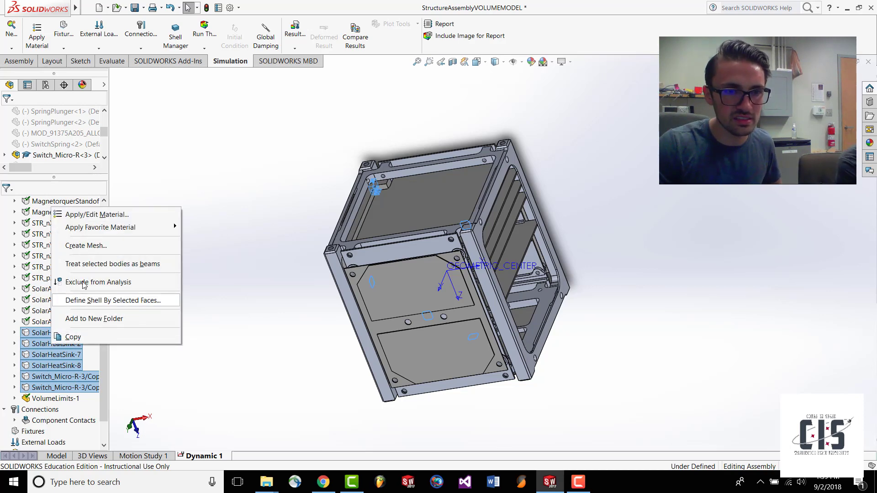
{"action": "left_click", "coordinate": [110, 284]}
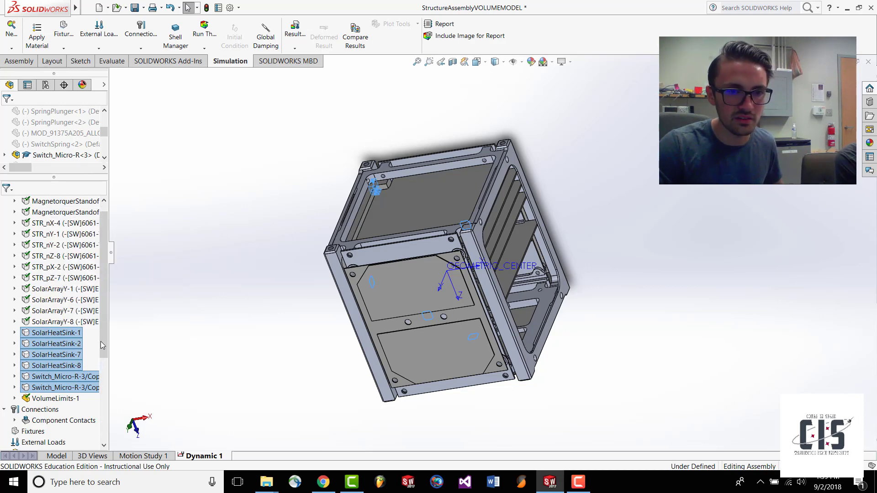
- Check the bodies of VolumeLimits-1 and look over the remaining parts included in the study
{"action": "left_click", "coordinate": [4, 212]}
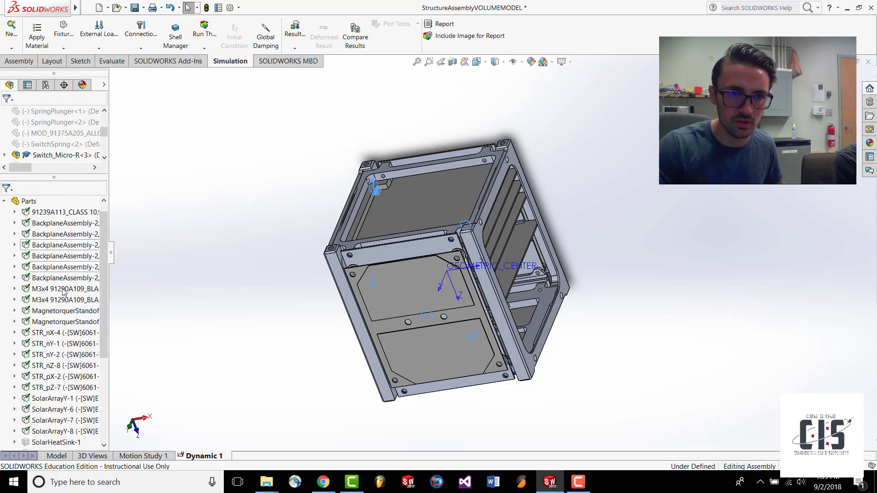
{"action": "scroll", "coordinate": [7, 389], "scroll_direction": "down", "scroll_amount": 5}
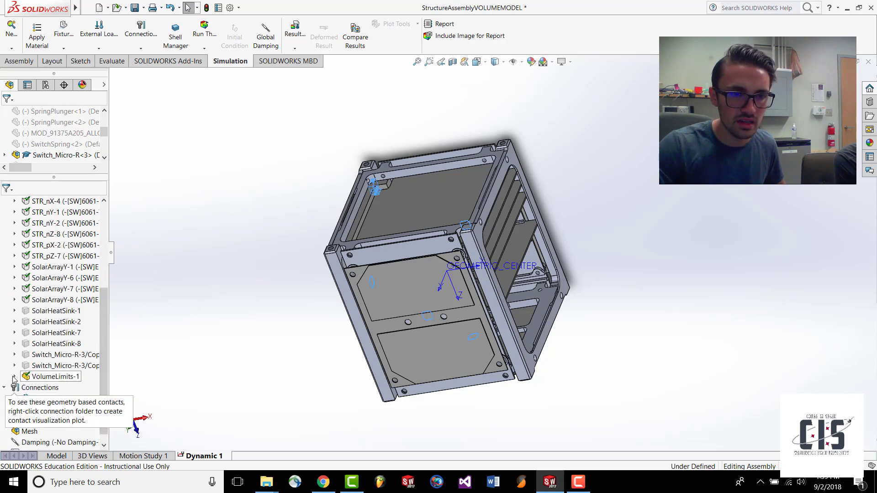
{"action": "left_click", "coordinate": [14, 376]}
{"action": "scroll", "coordinate": [68, 365], "scroll_direction": "down", "scroll_amount": 4}
{"action": "left_click_drag", "start_coordinate": [110, 370], "coordinate": [108, 299]}
{"action": "left_click", "coordinate": [14, 388]}
{"action": "scroll", "coordinate": [15, 390], "scroll_direction": "up", "scroll_amount": 5}
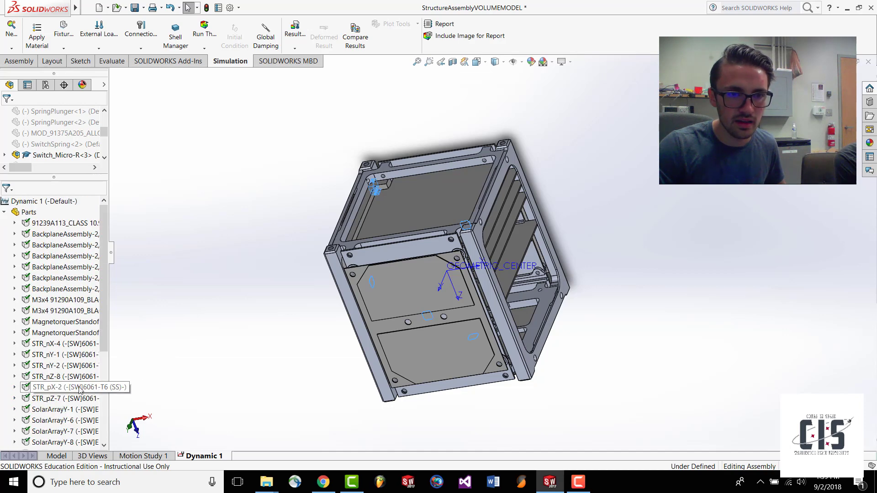
- Open the material of a BackplaneAssembly-2 circuit board, examine the E-Glass Fiber property values and close it without changes
{"action": "right_click", "coordinate": [59, 278]}
{"action": "left_click", "coordinate": [128, 288]}
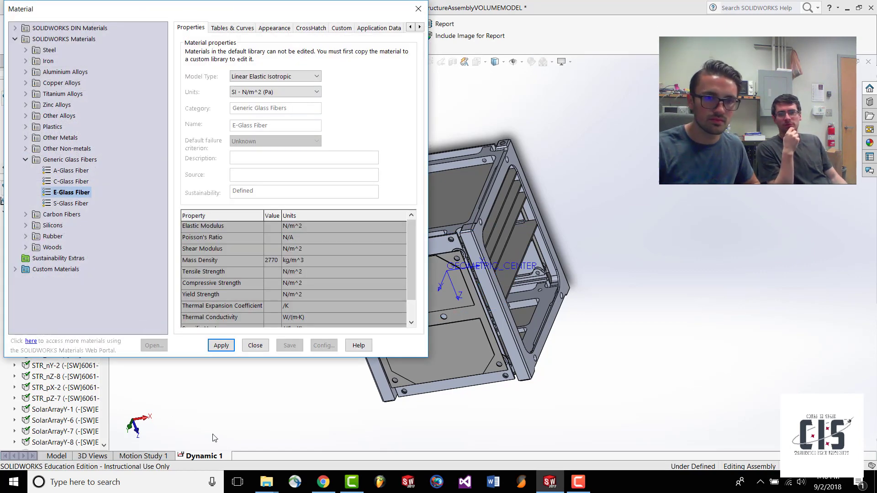
{"action": "left_click_drag", "start_coordinate": [410, 238], "coordinate": [410, 317]}
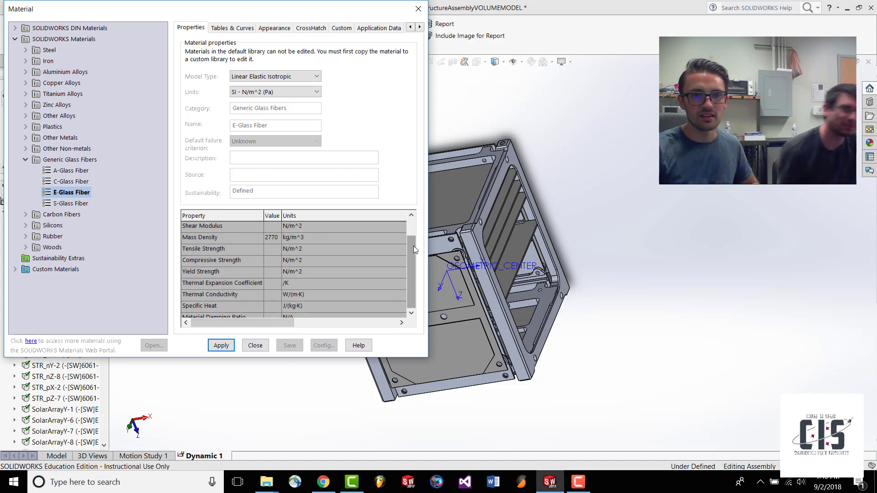
{"action": "left_click_drag", "start_coordinate": [413, 246], "coordinate": [395, 215]}
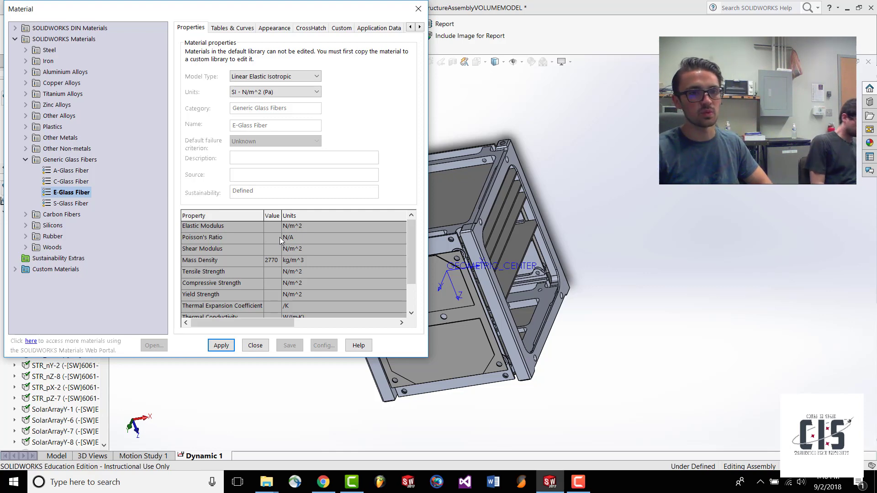
{"action": "left_click_drag", "start_coordinate": [278, 14], "coordinate": [587, 87]}
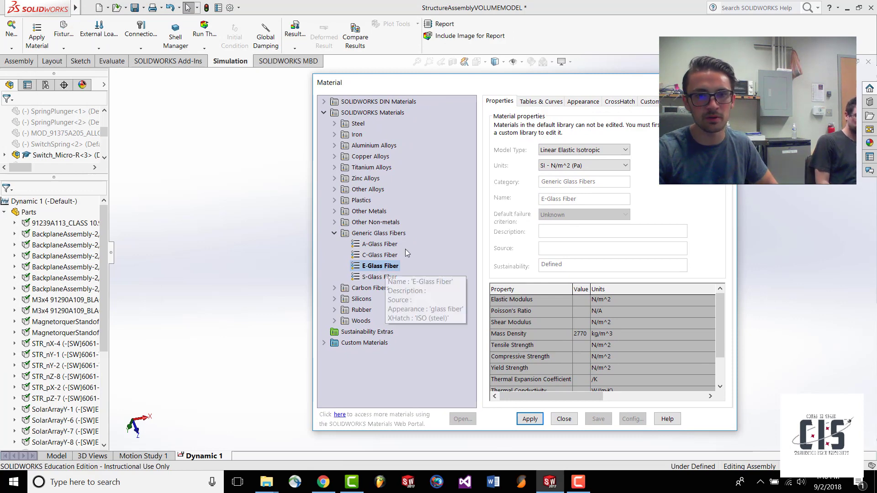
{"action": "left_click_drag", "start_coordinate": [437, 90], "coordinate": [78, 74]}
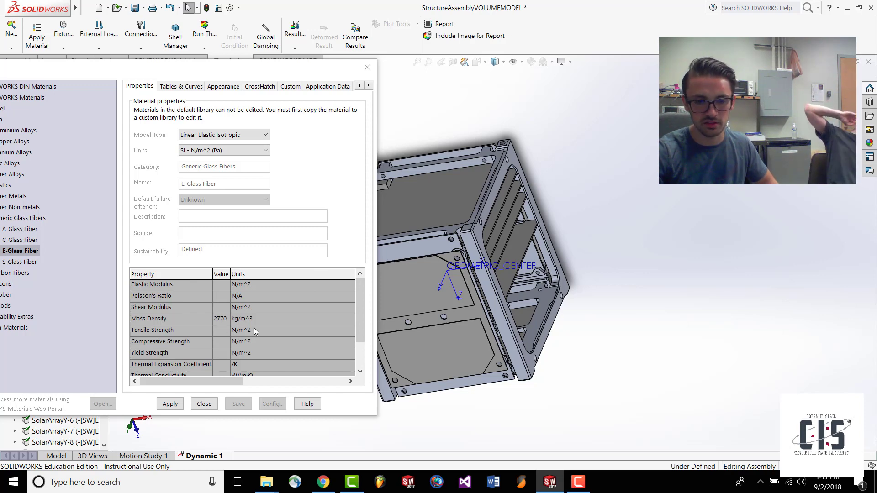
{"action": "left_click_drag", "start_coordinate": [257, 71], "coordinate": [500, 88]}
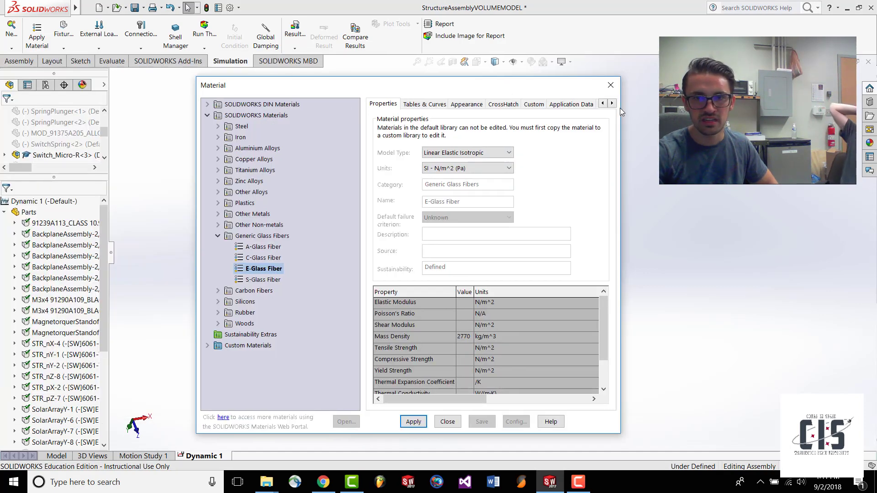
{"action": "left_click", "coordinate": [610, 86]}
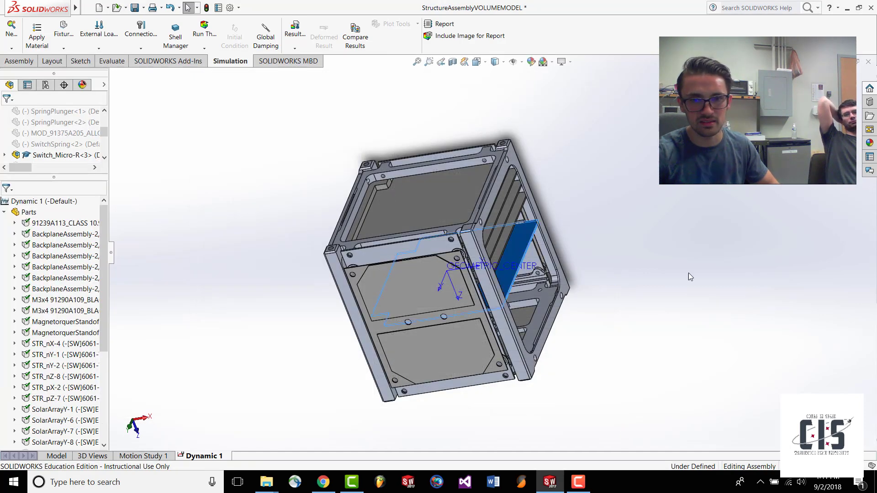
- Suppress the four parallel circuit boards CircuitBoard<9> to CircuitBoard<12> in BackplaneAssembly
{"action": "middle_click_drag", "start_coordinate": [689, 274], "coordinate": [443, 185]}
{"action": "scroll", "coordinate": [442, 184], "scroll_direction": "down", "scroll_amount": 3}
{"action": "scroll", "coordinate": [442, 184], "scroll_direction": "down", "scroll_amount": 5}
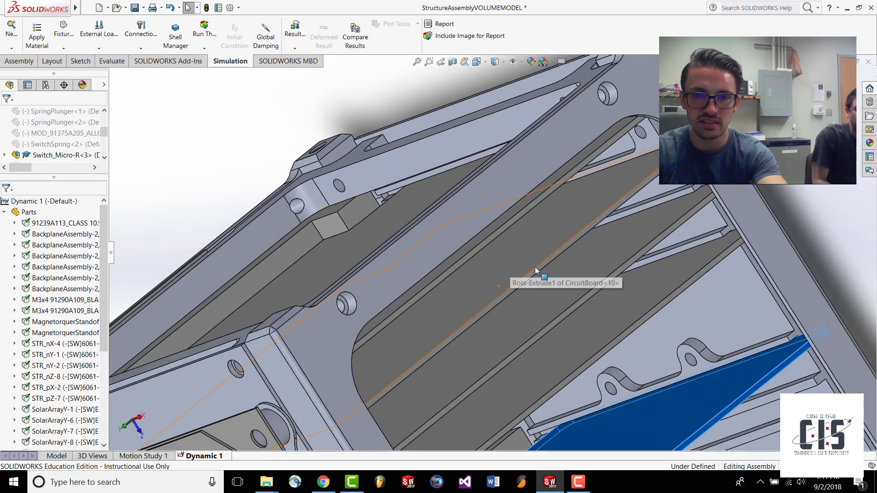
{"action": "left_click", "coordinate": [508, 226]}
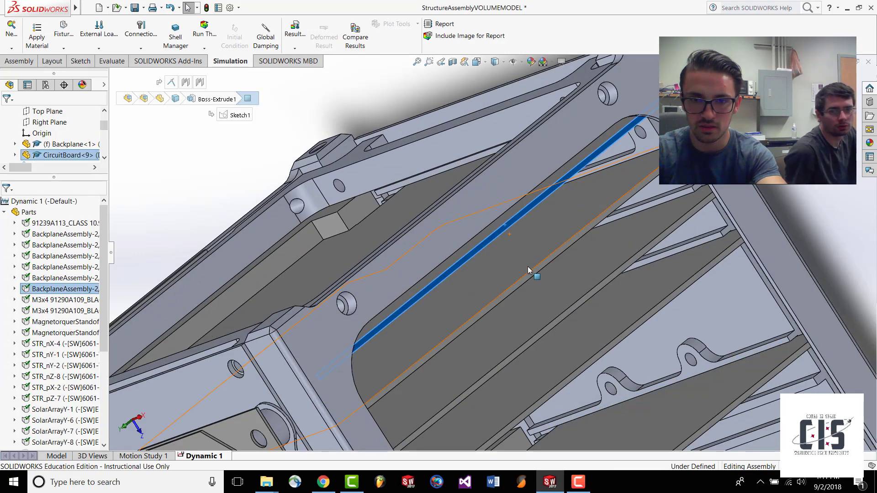
{"action": "left_click", "coordinate": [586, 321], "text": "ctrl"}
{"action": "left_click", "coordinate": [589, 329], "text": "ctrl"}
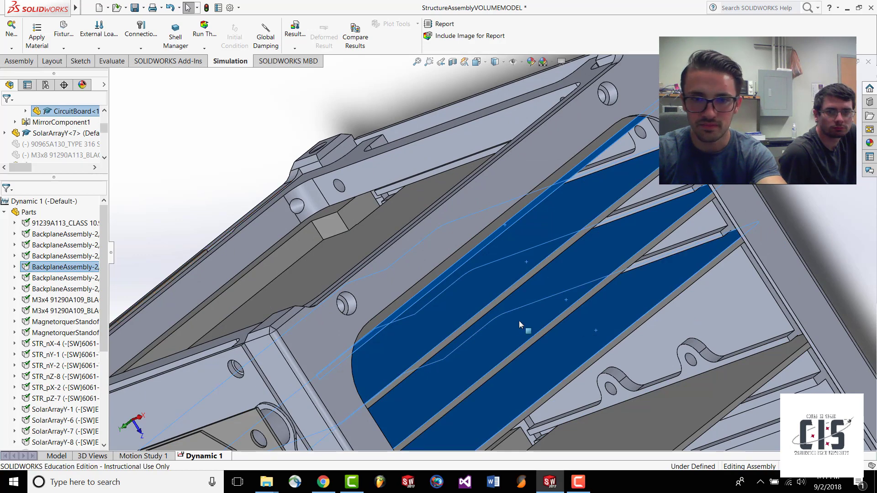
{"action": "right_click", "coordinate": [495, 287]}
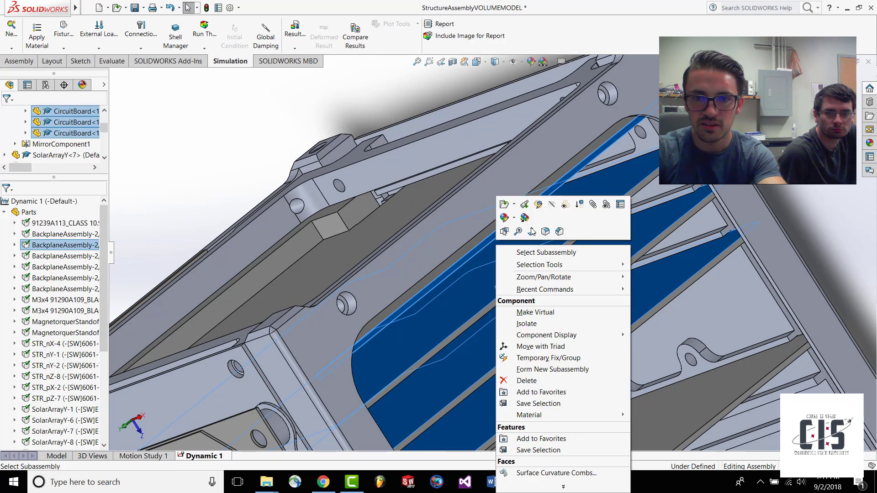
{"action": "left_click", "coordinate": [585, 212]}
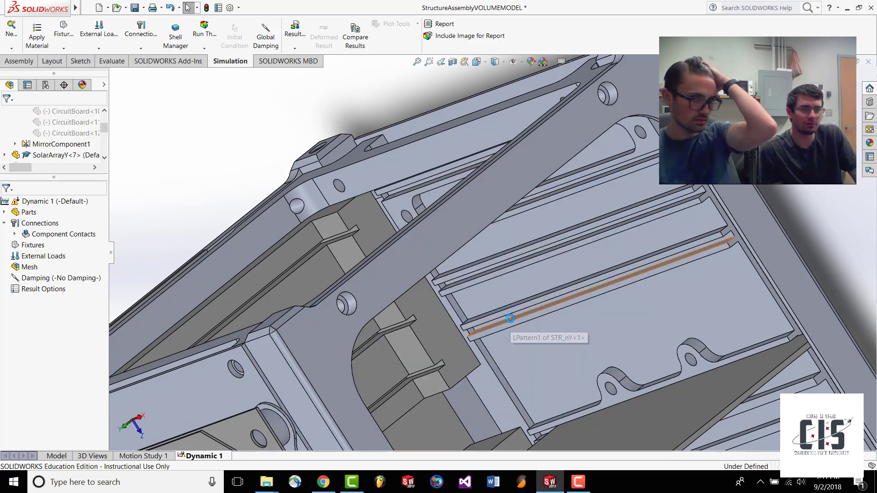
- Check the study's remaining parts, identifying the entries for the remaining circuit board and the STR_pX frame
{"action": "scroll", "coordinate": [537, 339], "scroll_direction": "up", "scroll_amount": 5}
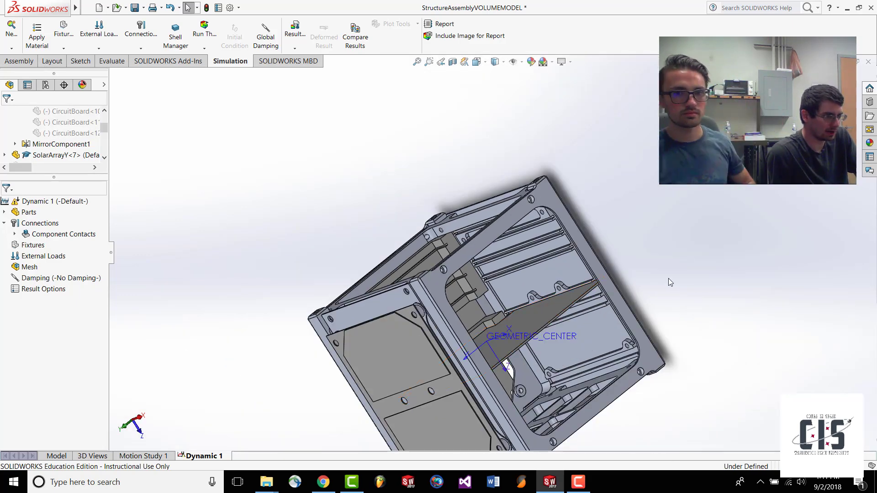
{"action": "middle_click_drag", "start_coordinate": [668, 256], "coordinate": [679, 268]}
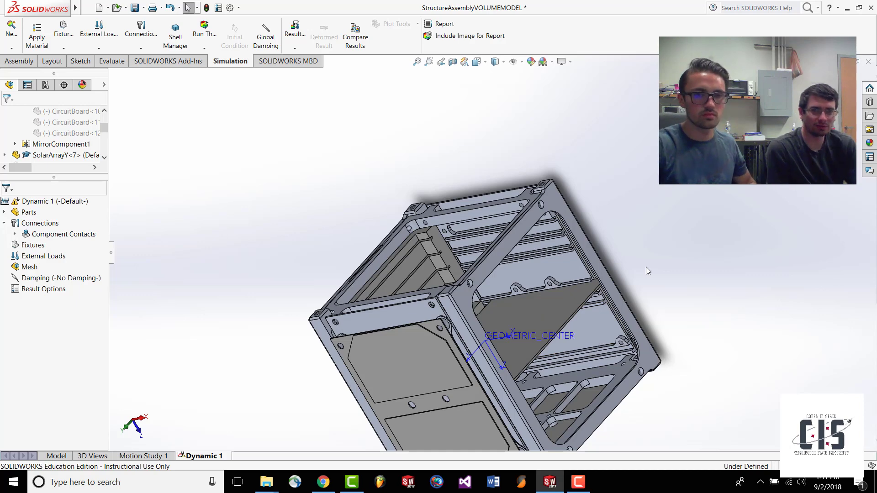
{"action": "left_click", "coordinate": [5, 212]}
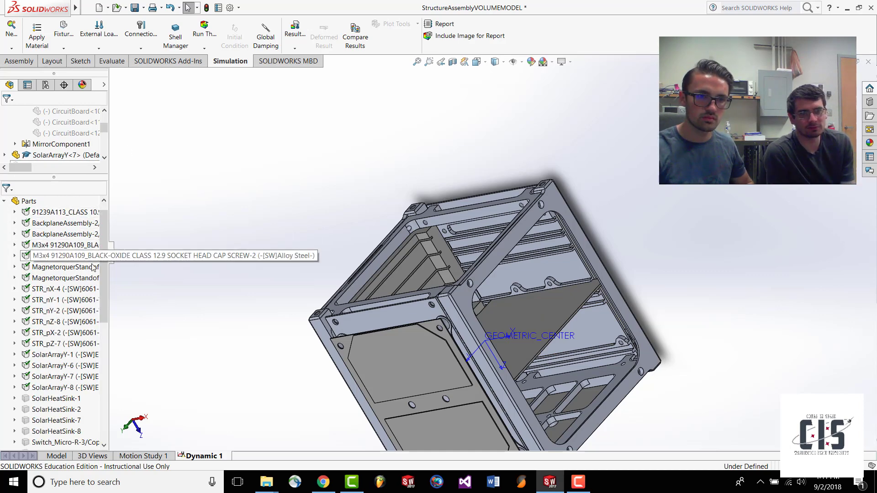
{"action": "left_click", "coordinate": [562, 306]}
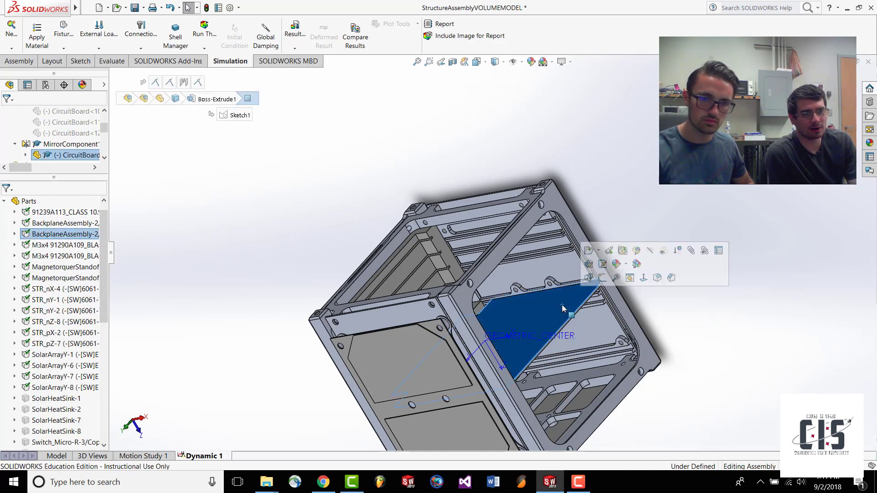
{"action": "left_click", "coordinate": [706, 200]}
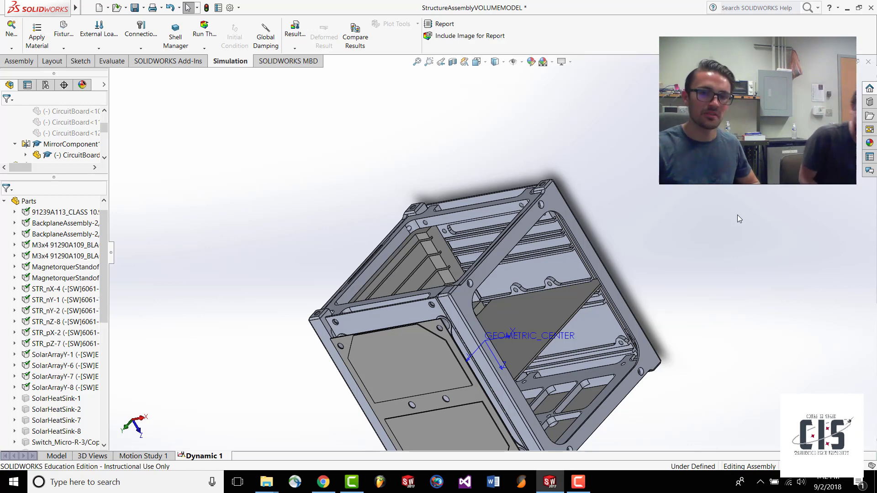
{"action": "left_click", "coordinate": [459, 307]}
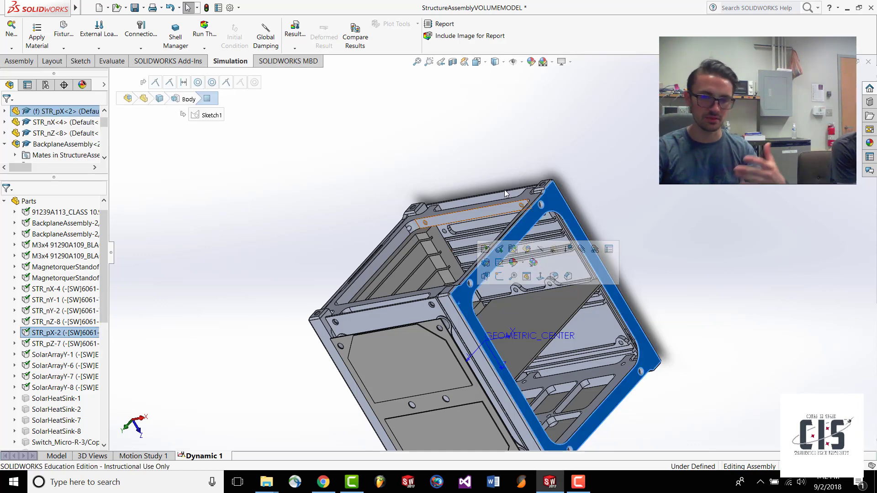
{"action": "left_click", "coordinate": [515, 176]}
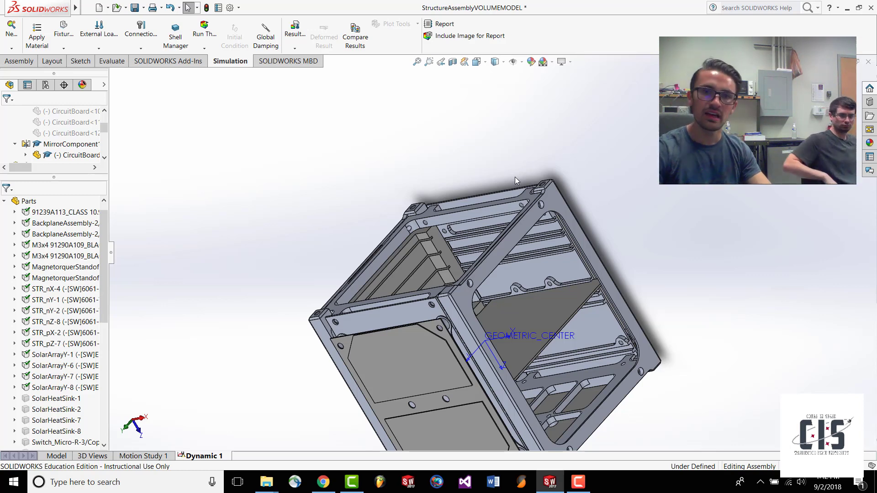
- Apply the favorite material Copper to the remaining circuit board, CircuitBoard-13 of BackplaneAssembly-2
{"action": "left_click", "coordinate": [539, 311]}
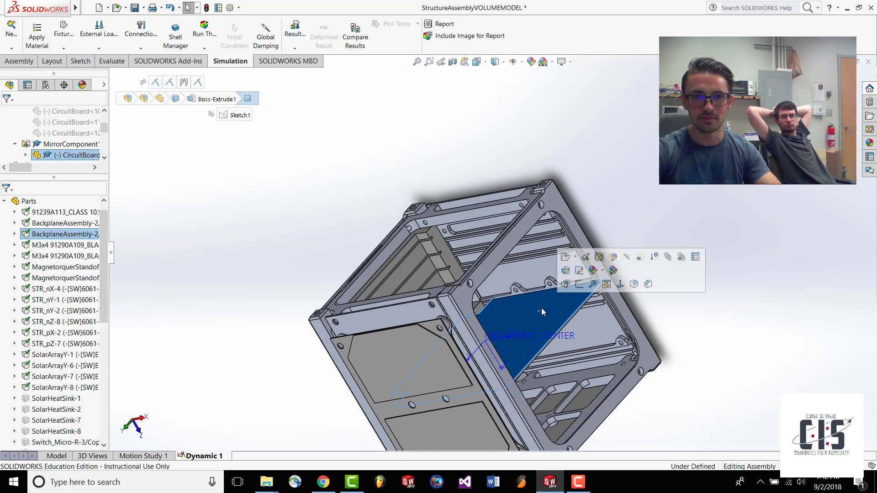
{"action": "right_click", "coordinate": [62, 235]}
{"action": "mouse_move", "coordinate": [139, 258]}
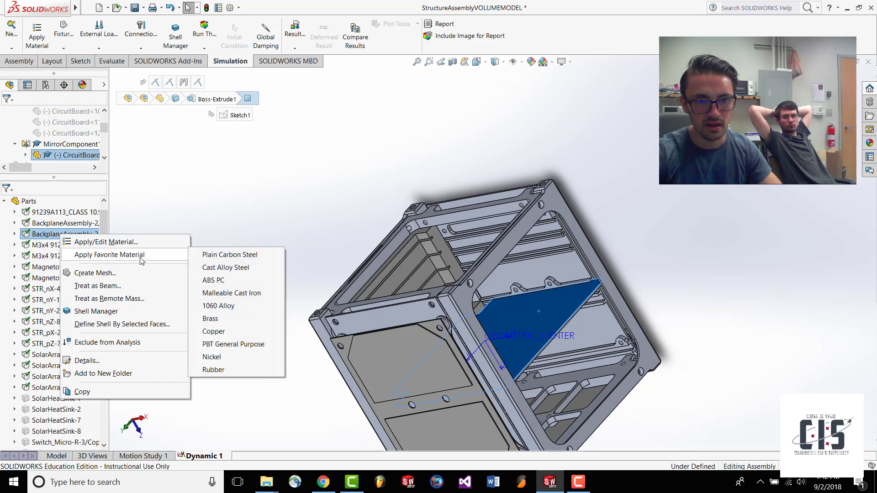
{"action": "left_click", "coordinate": [220, 343]}
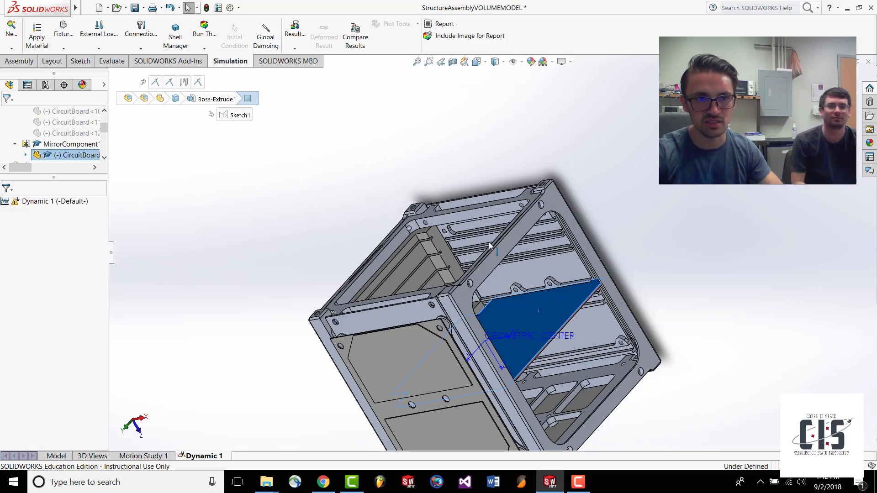
{"action": "left_click", "coordinate": [200, 231]}
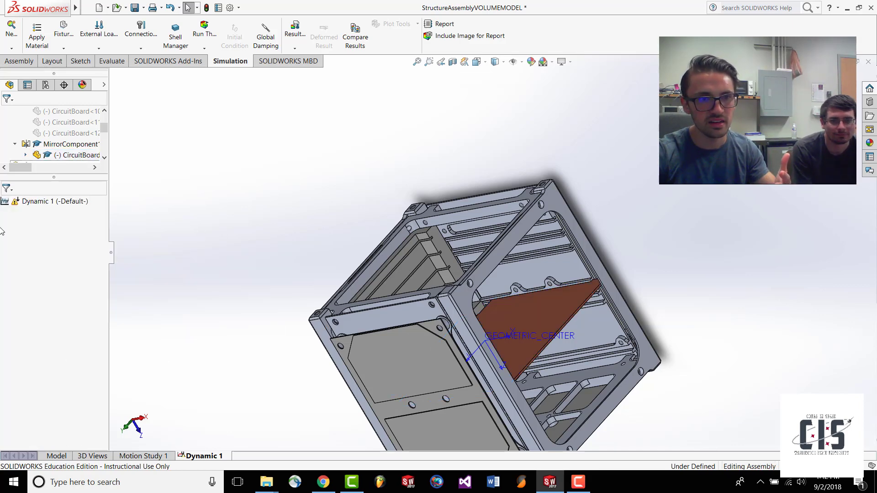
- Widen the study tree and expand the parts of Dynamic 1 so the part names and materials can be read
{"action": "left_click", "coordinate": [5, 203]}
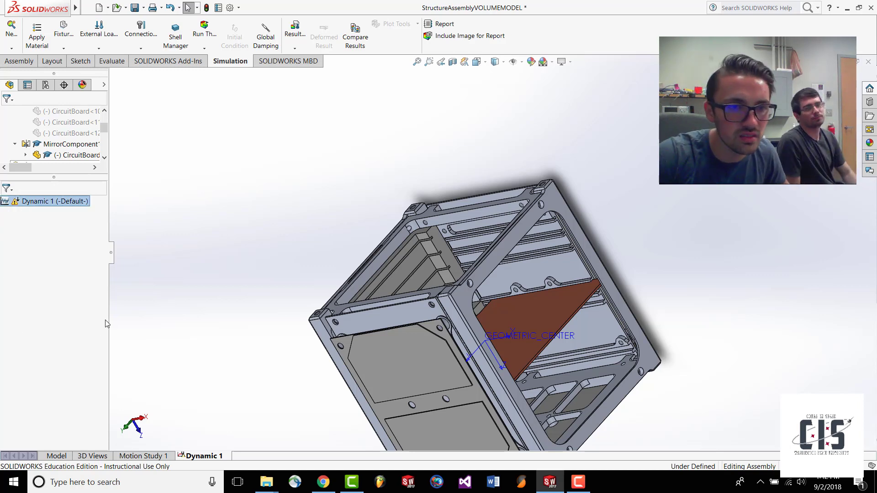
{"action": "left_click_drag", "start_coordinate": [109, 316], "coordinate": [219, 324]}
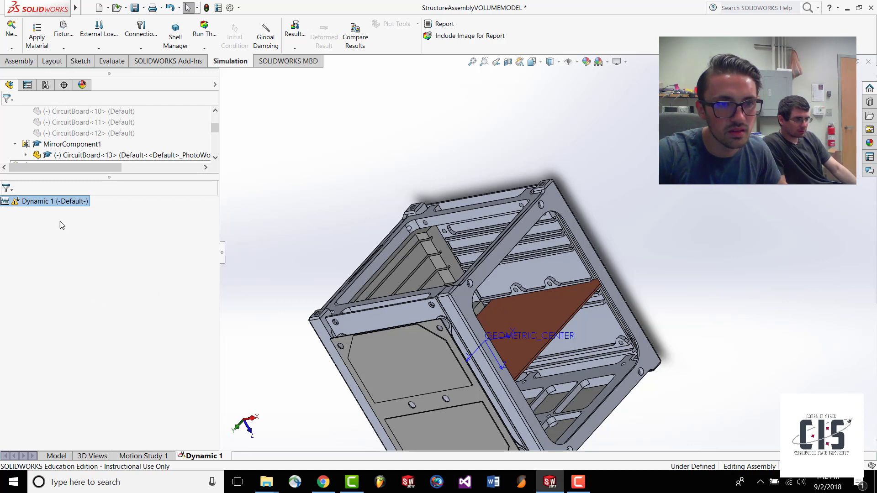
{"action": "double_click", "coordinate": [48, 203]}
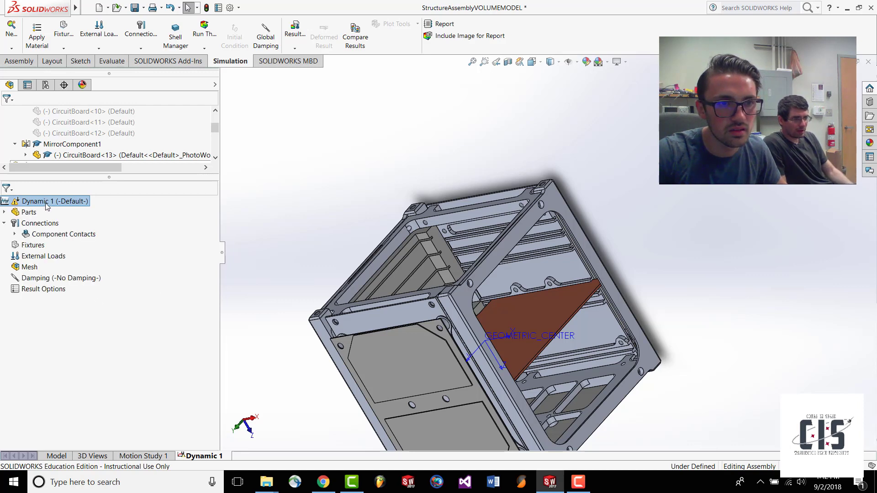
{"action": "left_click_drag", "start_coordinate": [222, 256], "coordinate": [156, 256]}
{"action": "left_click", "coordinate": [210, 240]}
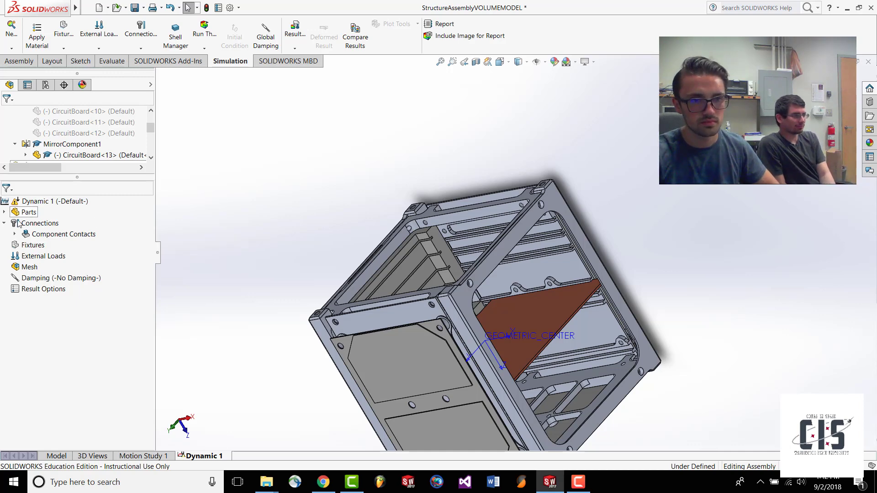
{"action": "left_click", "coordinate": [6, 212]}
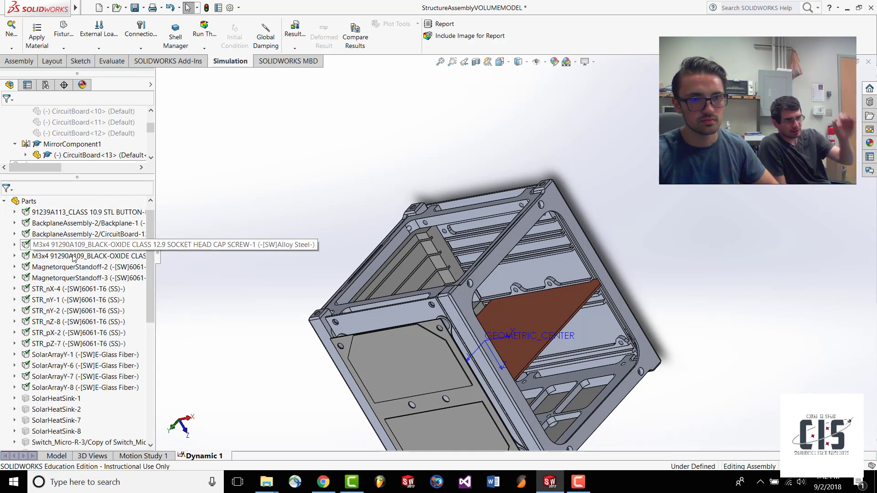
- Open the material library for CircuitBoard-13 of BackplaneAssembly-2 and expand the Custom Materials library
{"action": "left_click", "coordinate": [538, 325]}
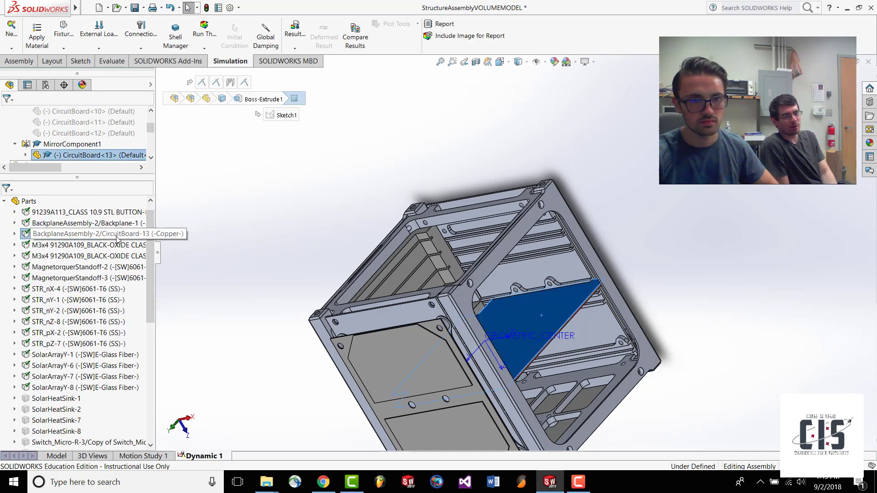
{"action": "right_click", "coordinate": [118, 236]}
{"action": "left_click", "coordinate": [162, 244]}
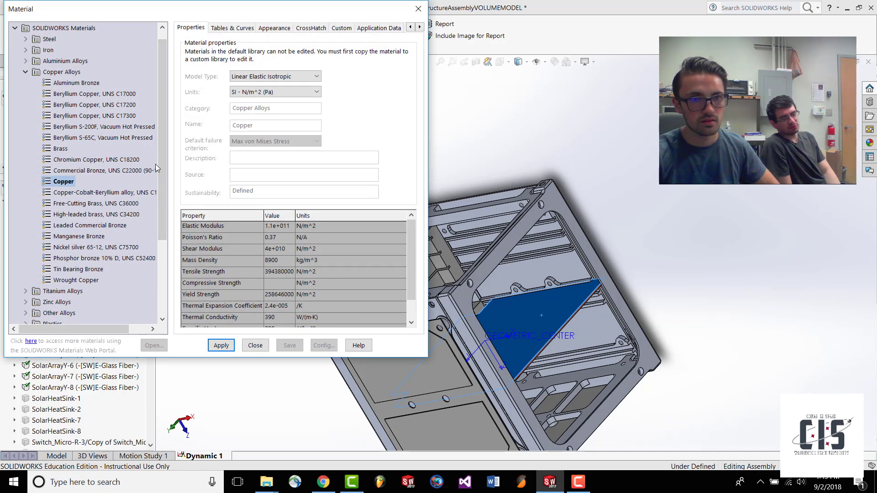
{"action": "scroll", "coordinate": [159, 151], "scroll_direction": "down", "scroll_amount": 2}
{"action": "scroll", "coordinate": [160, 151], "scroll_direction": "down", "scroll_amount": 2}
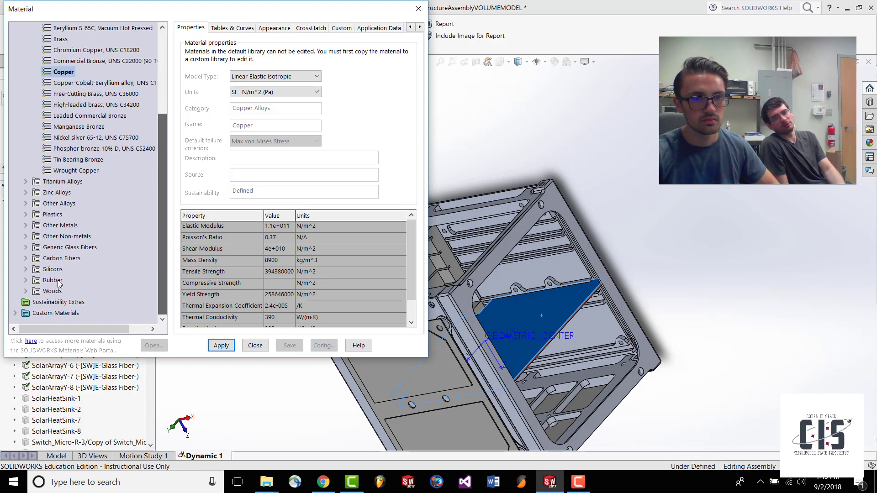
{"action": "left_click", "coordinate": [54, 314]}
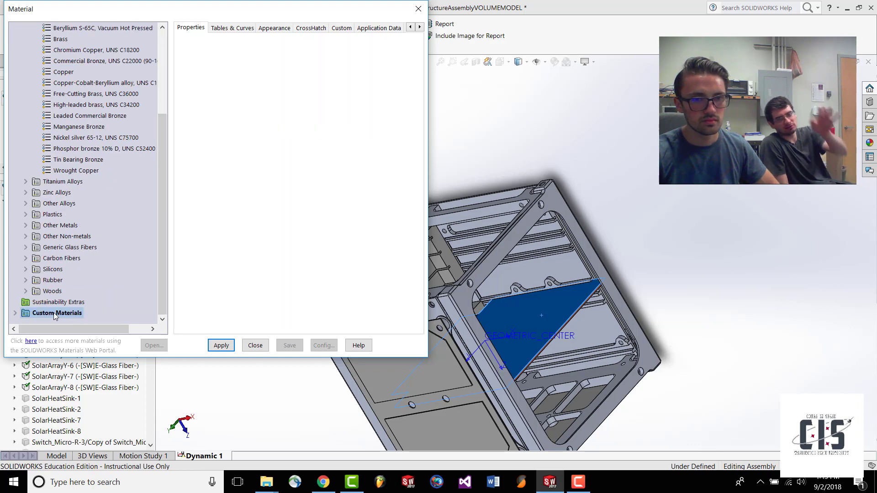
{"action": "left_click", "coordinate": [16, 314]}
{"action": "right_click", "coordinate": [37, 293]}
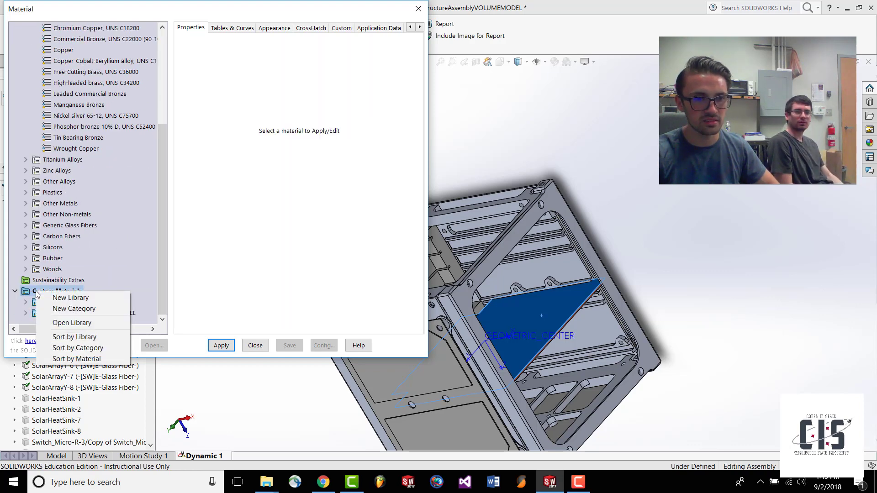
{"action": "left_click", "coordinate": [277, 225]}
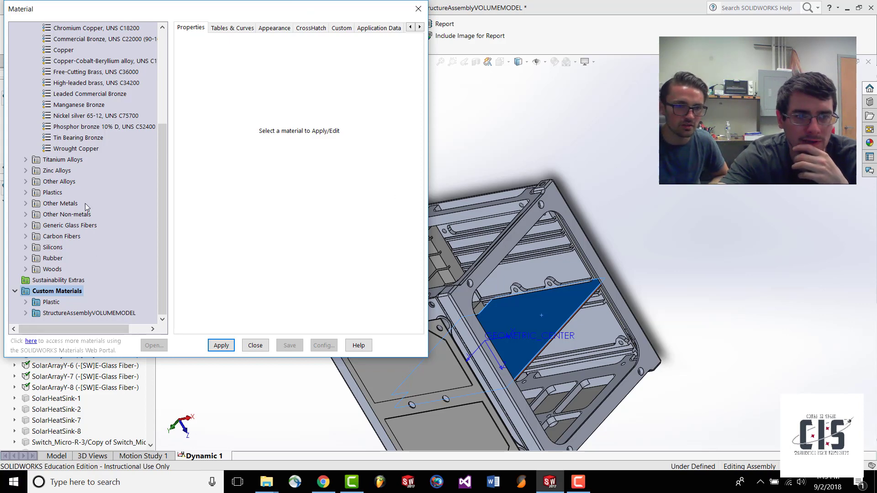
- Try to copy Manganese Bronze from Copper Alloys directly into the Custom Materials library
{"action": "left_click", "coordinate": [61, 203]}
{"action": "left_click", "coordinate": [73, 105]}
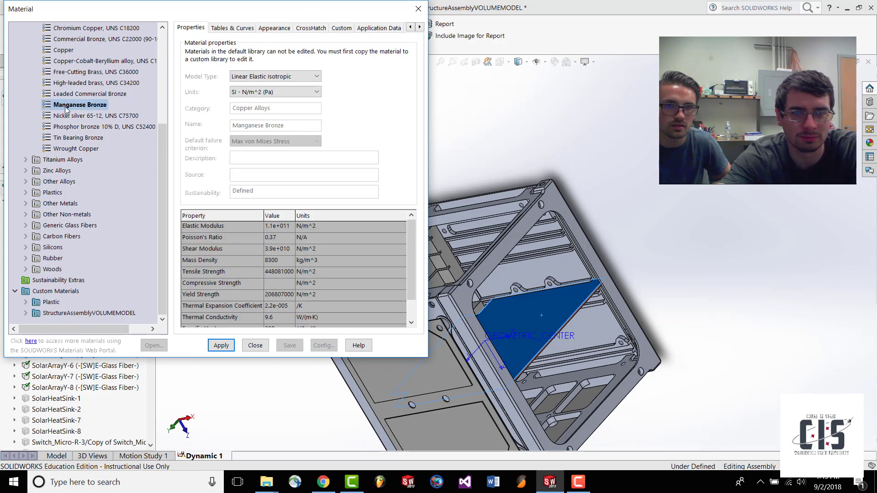
{"action": "right_click", "coordinate": [66, 106]}
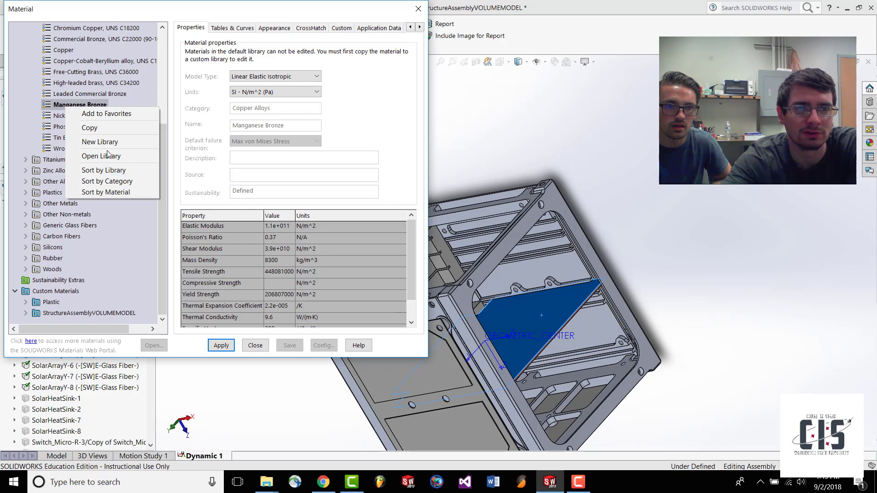
{"action": "left_click", "coordinate": [125, 129]}
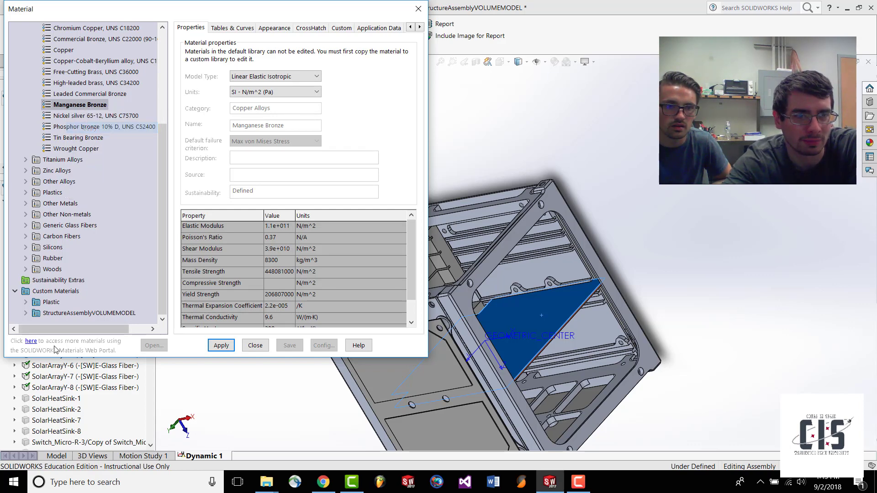
{"action": "right_click", "coordinate": [53, 293]}
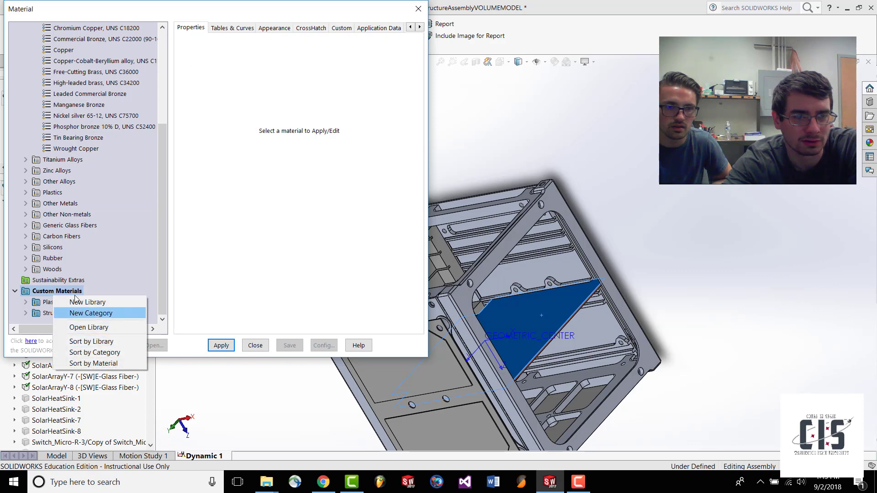
{"action": "left_click", "coordinate": [45, 297]}
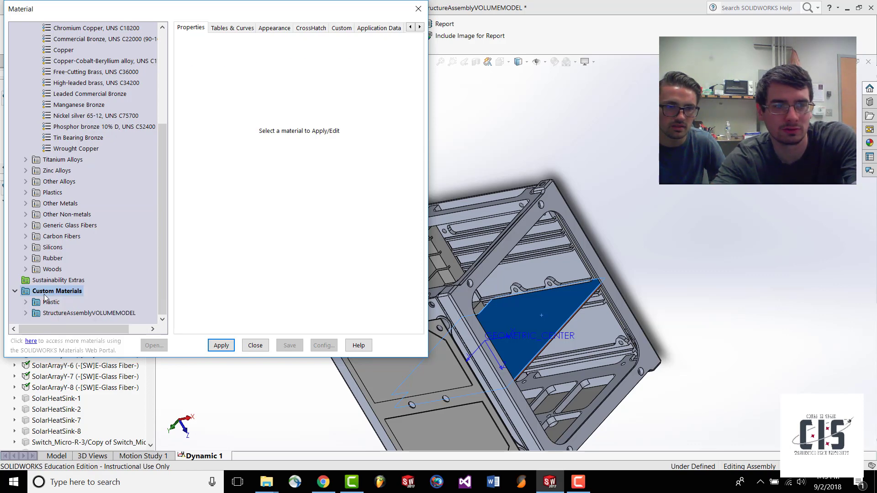
- Copy Tin Bearing Bronze into the Plastic category of Custom Materials and select the editable copy
{"action": "double_click", "coordinate": [39, 304]}
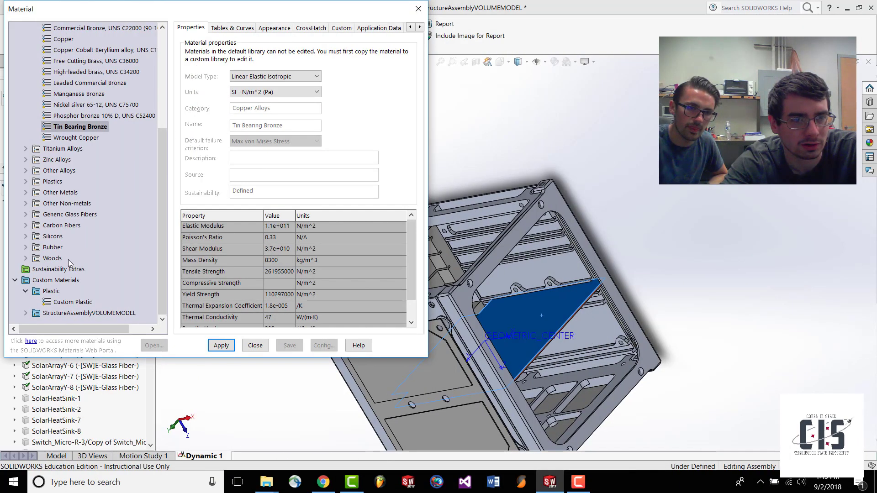
{"action": "right_click", "coordinate": [54, 296]}
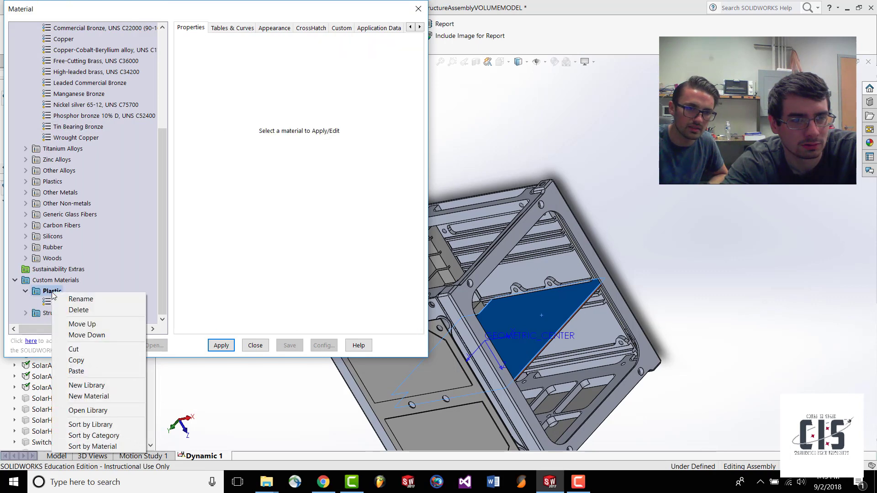
{"action": "left_click", "coordinate": [98, 368]}
{"action": "scroll", "coordinate": [80, 248], "scroll_direction": "down", "scroll_amount": 1}
{"action": "left_click", "coordinate": [80, 303]}
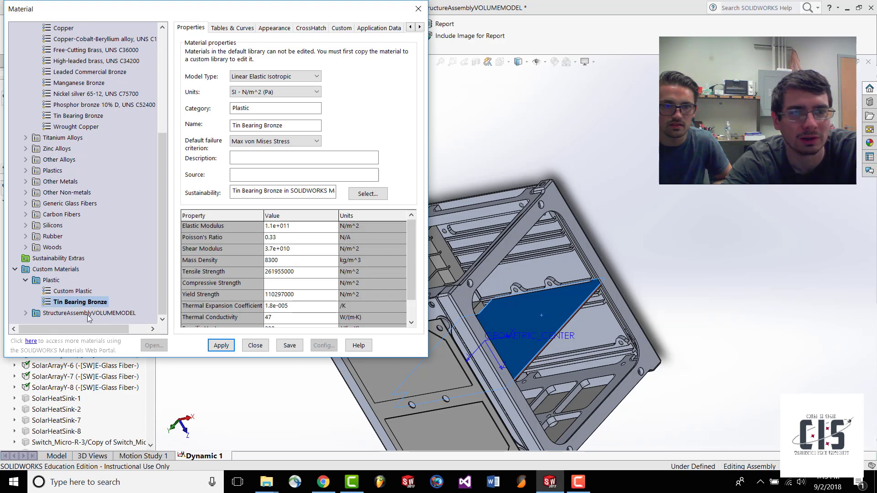
- Set the custom Tin Bearing Bronze's elastic modulus to 11 N/m^2 and apply the material to the circuit board
{"action": "left_click", "coordinate": [286, 226]}
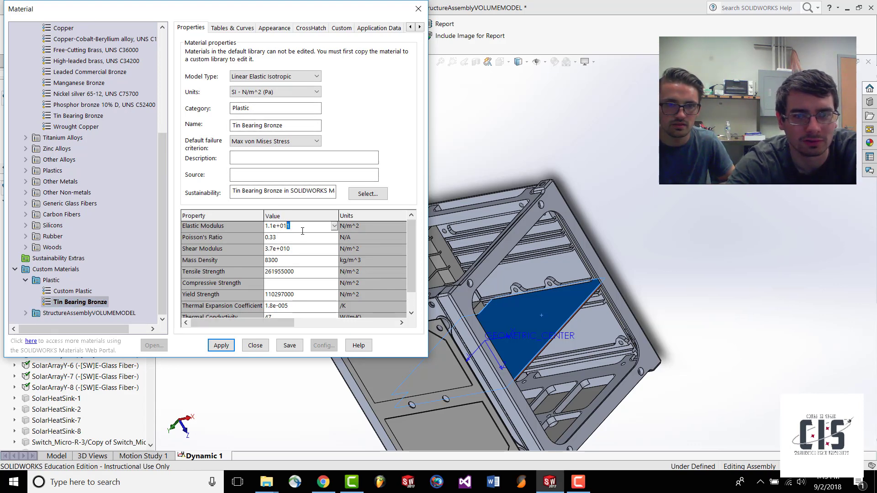
{"action": "left_click", "coordinate": [299, 237]}
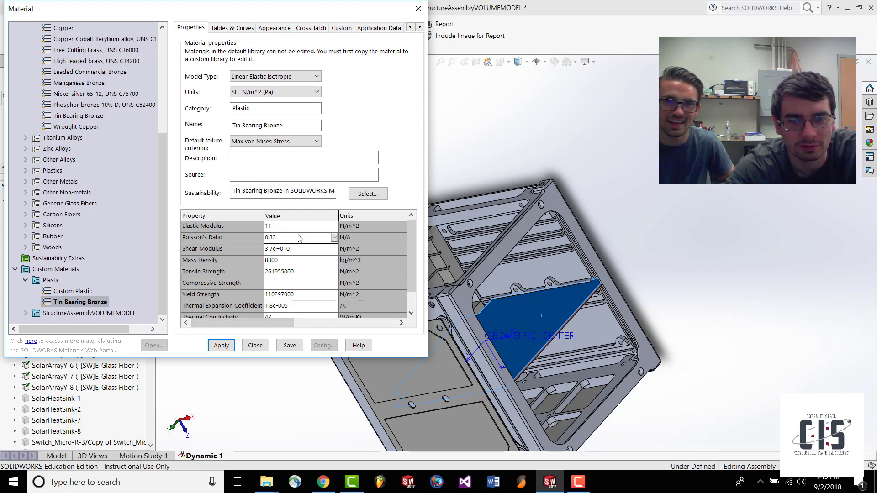
{"action": "left_click", "coordinate": [291, 226]}
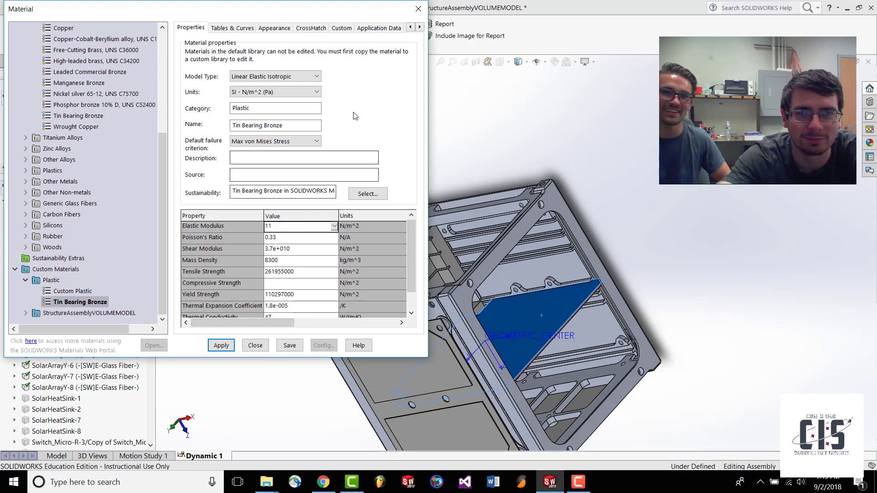
{"action": "left_click", "coordinate": [221, 345]}
{"action": "left_click", "coordinate": [255, 346]}
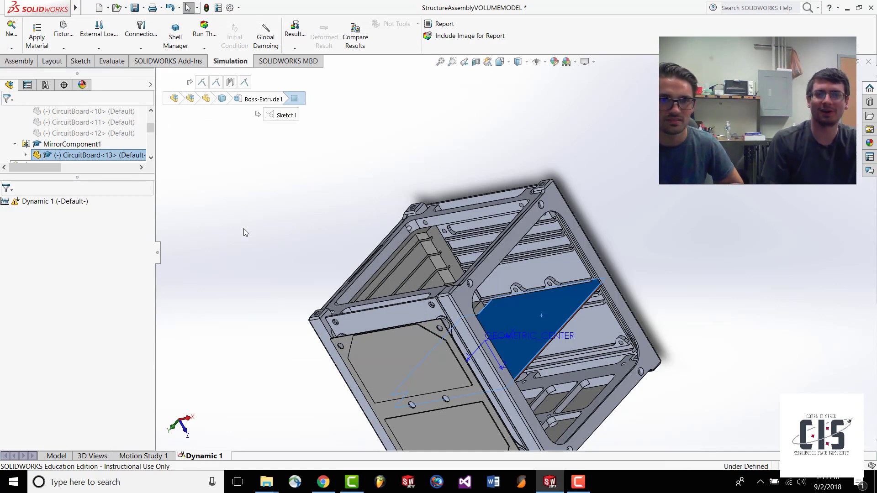
{"action": "left_click", "coordinate": [382, 114]}
{"action": "middle_click_drag", "start_coordinate": [516, 179], "coordinate": [691, 289]}
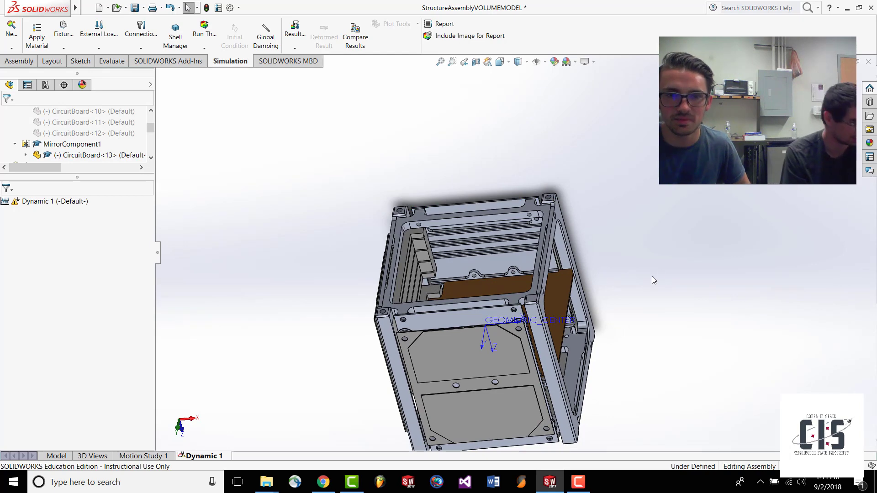
{"action": "scroll", "coordinate": [589, 270], "scroll_direction": "up", "scroll_amount": 2}
{"action": "scroll", "coordinate": [579, 264], "scroll_direction": "down", "scroll_amount": 3}
{"action": "scroll", "coordinate": [597, 293], "scroll_direction": "up", "scroll_amount": 6}
{"action": "middle_click_drag", "start_coordinate": [597, 293], "coordinate": [535, 187]}
{"action": "scroll", "coordinate": [594, 336], "scroll_direction": "down", "scroll_amount": 4}
{"action": "scroll", "coordinate": [507, 262], "scroll_direction": "up", "scroll_amount": 2}
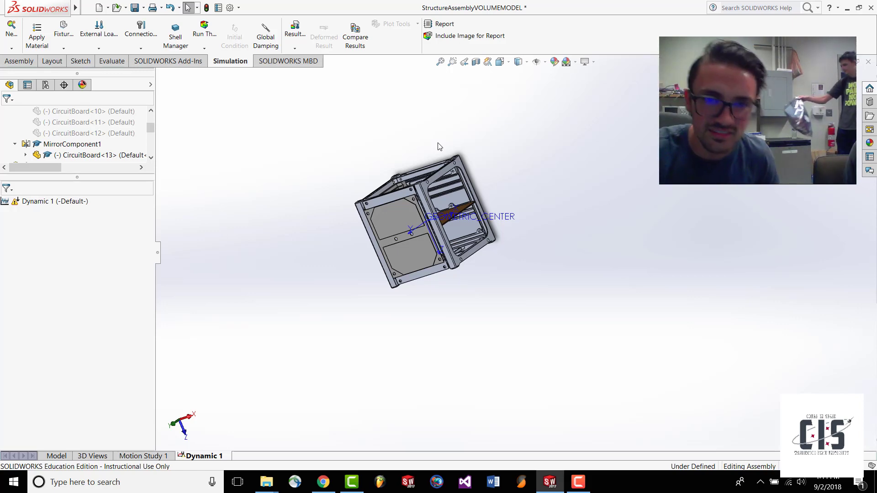
{"action": "left_click", "coordinate": [578, 482]}
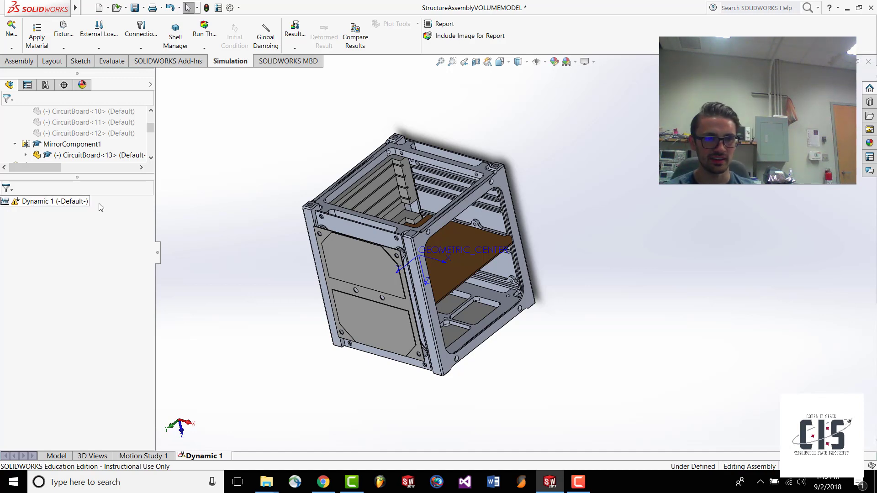
- Examine the parts and connections of study Dynamic 1 and identify the rectangular end frame's entry in the parts list
{"action": "left_click", "coordinate": [63, 201]}
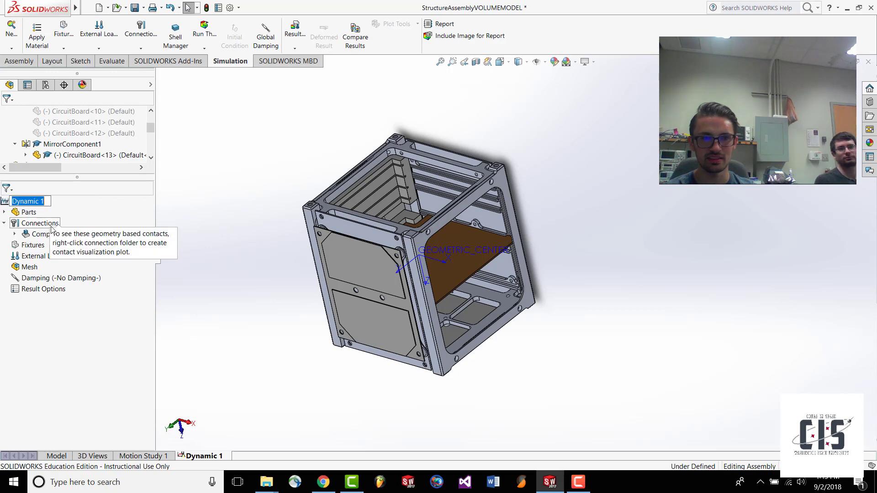
{"action": "left_click", "coordinate": [4, 212]}
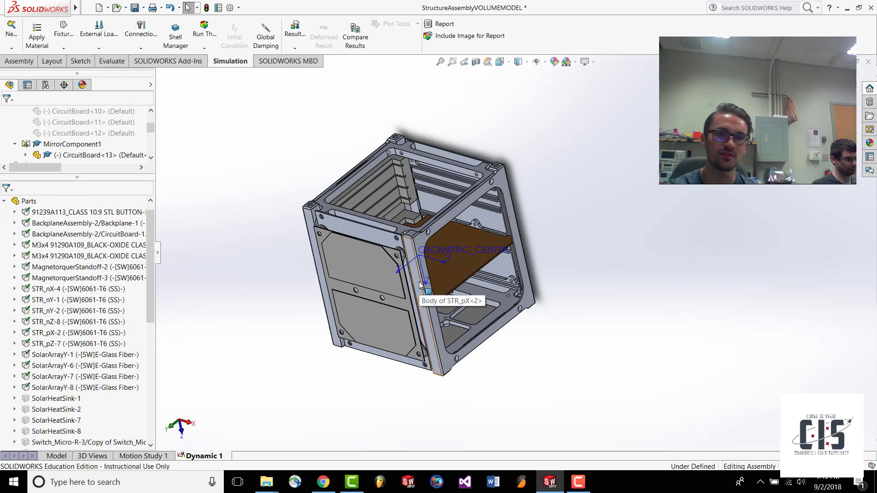
{"action": "left_click", "coordinate": [4, 201]}
{"action": "left_click", "coordinate": [40, 223]}
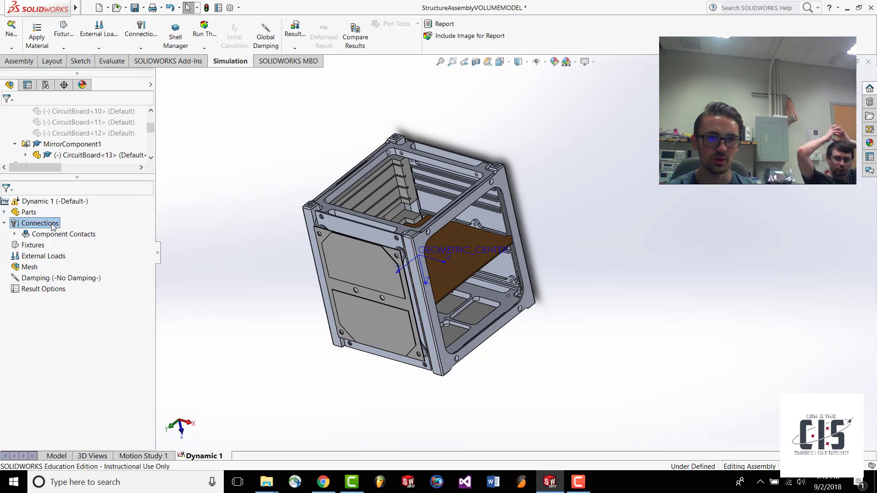
{"action": "middle_click_drag", "start_coordinate": [596, 229], "coordinate": [411, 220]}
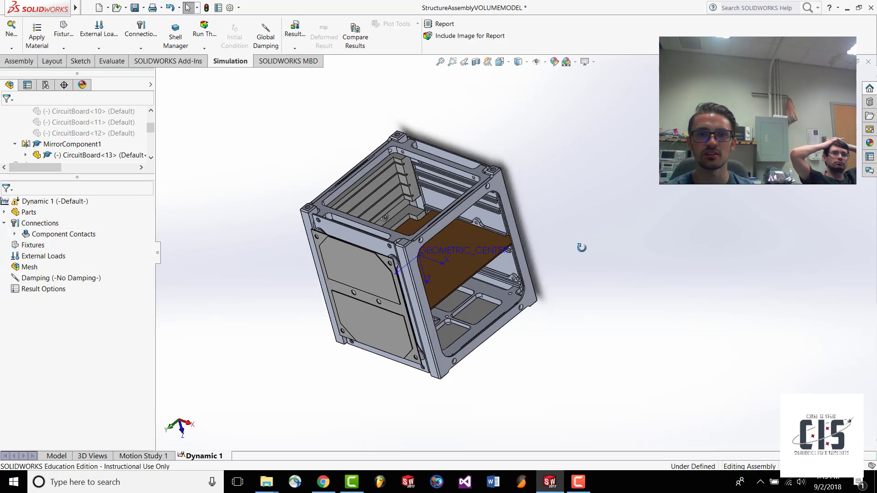
{"action": "scroll", "coordinate": [377, 209], "scroll_direction": "down", "scroll_amount": 6}
{"action": "left_click", "coordinate": [339, 240]}
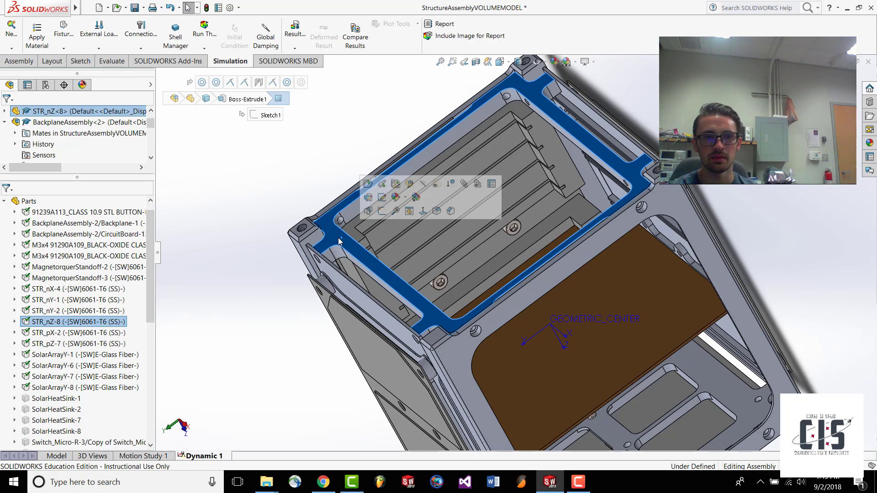
{"action": "left_click", "coordinate": [4, 201]}
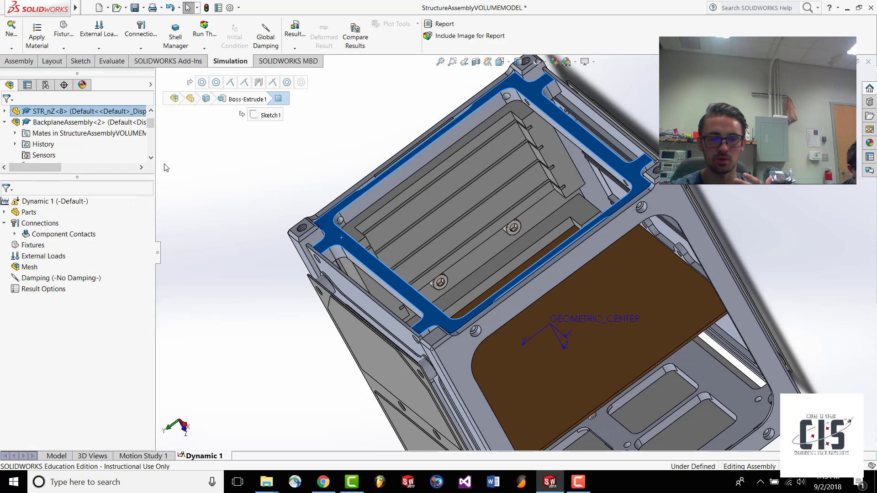
{"action": "left_click", "coordinate": [216, 166]}
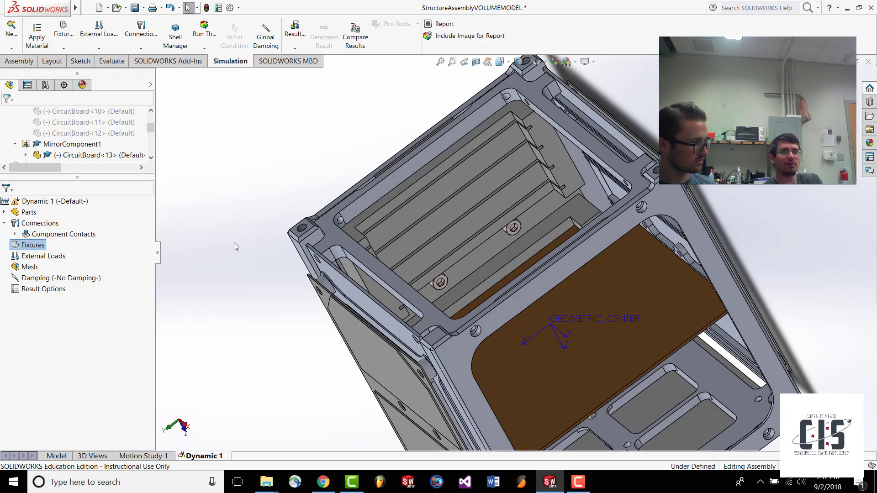
- Start a Fixed Geometry fixture and select the end face of one STR_nX-4 corner post
{"action": "right_click", "coordinate": [33, 248]}
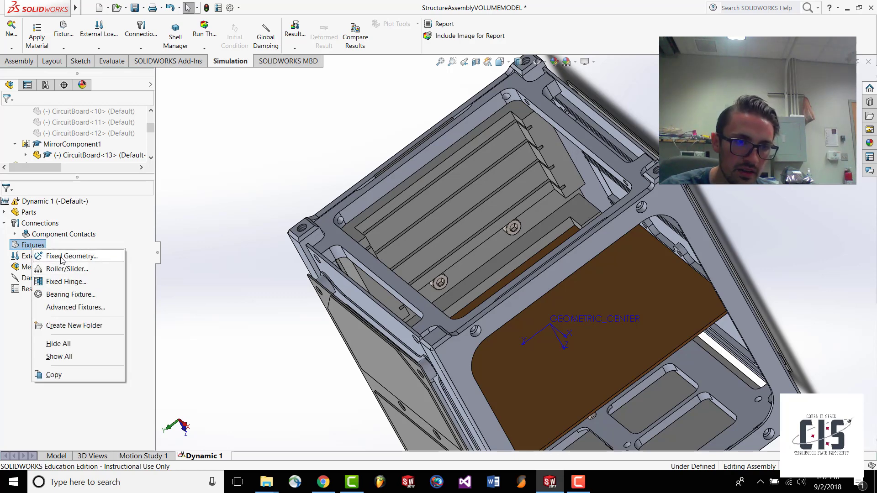
{"action": "left_click", "coordinate": [60, 258]}
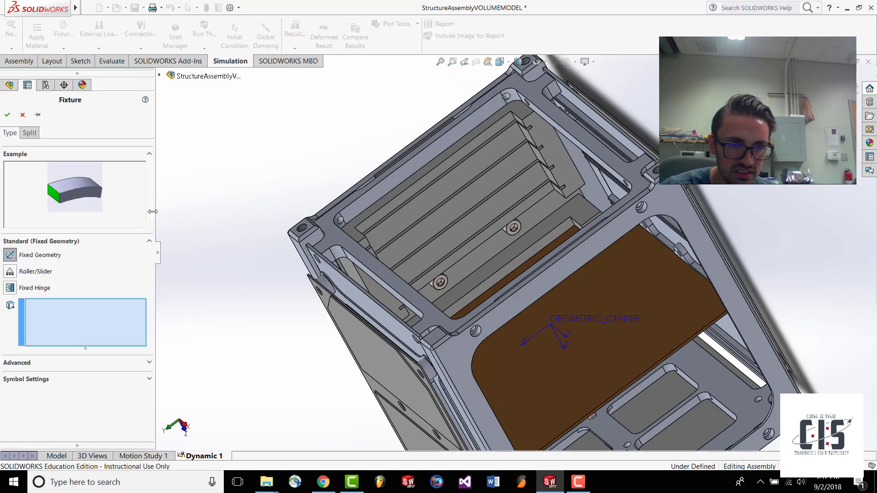
{"action": "middle_click_drag", "start_coordinate": [255, 181], "coordinate": [272, 220]}
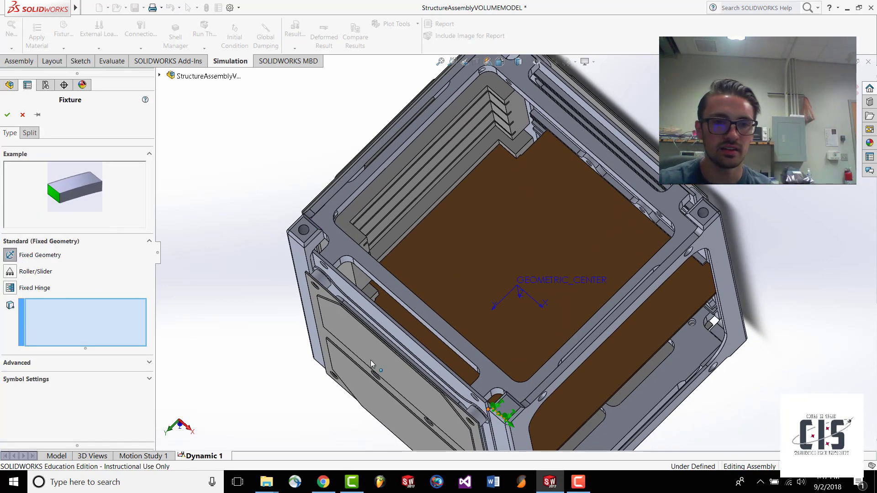
{"action": "scroll", "coordinate": [302, 246], "scroll_direction": "down", "scroll_amount": 5}
{"action": "left_click", "coordinate": [330, 219]}
- Select the end faces of all four corner posts on the near side, on STR_nX-4 and STR_pX-2, as fixed geometry
{"action": "scroll", "coordinate": [347, 214], "scroll_direction": "up", "scroll_amount": 6}
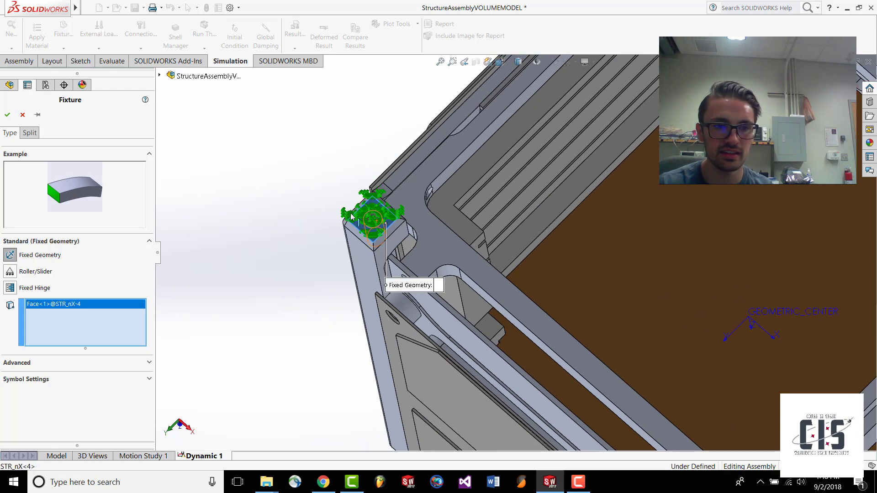
{"action": "scroll", "coordinate": [619, 115], "scroll_direction": "up", "scroll_amount": 3}
{"action": "scroll", "coordinate": [607, 97], "scroll_direction": "down", "scroll_amount": 8}
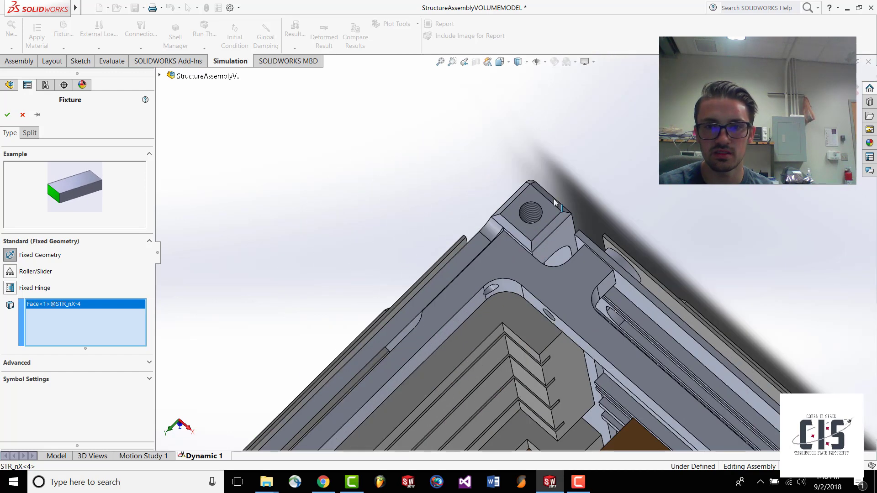
{"action": "left_click", "coordinate": [551, 213]}
{"action": "scroll", "coordinate": [564, 237], "scroll_direction": "up", "scroll_amount": 5}
{"action": "scroll", "coordinate": [601, 311], "scroll_direction": "up", "scroll_amount": 3}
{"action": "scroll", "coordinate": [612, 320], "scroll_direction": "down", "scroll_amount": 7}
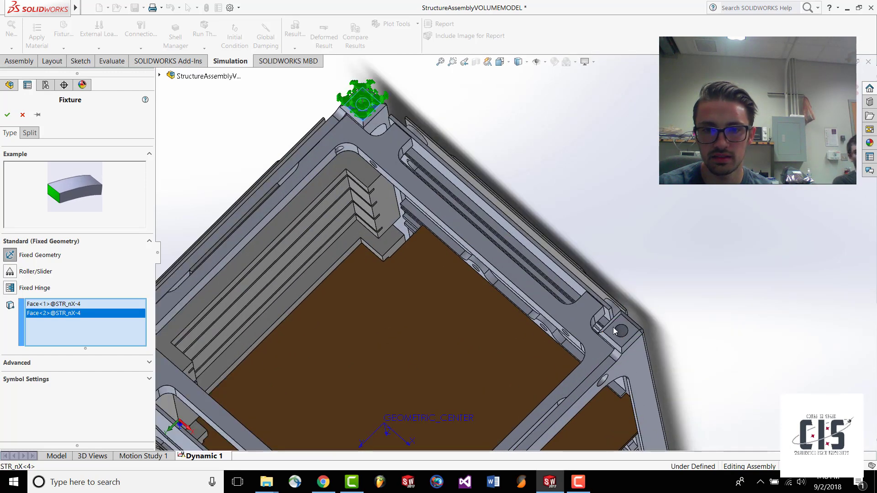
{"action": "left_click", "coordinate": [631, 336]}
{"action": "scroll", "coordinate": [611, 347], "scroll_direction": "up", "scroll_amount": 8}
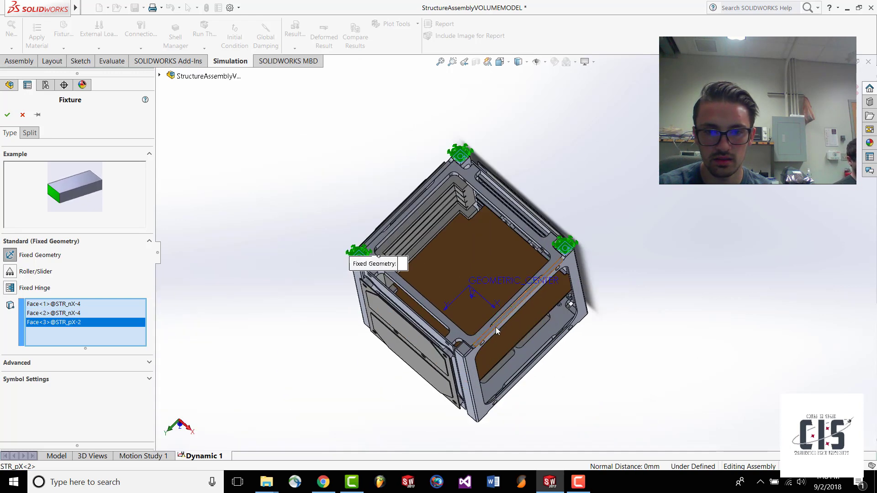
{"action": "scroll", "coordinate": [555, 367], "scroll_direction": "down", "scroll_amount": 1}
{"action": "left_click", "coordinate": [555, 368]}
- Add the four corner post end faces on the opposite side of STR_pX-2 and STR_nX-4 and apply the fixture
{"action": "middle_click_drag", "start_coordinate": [554, 367], "coordinate": [466, 246]}
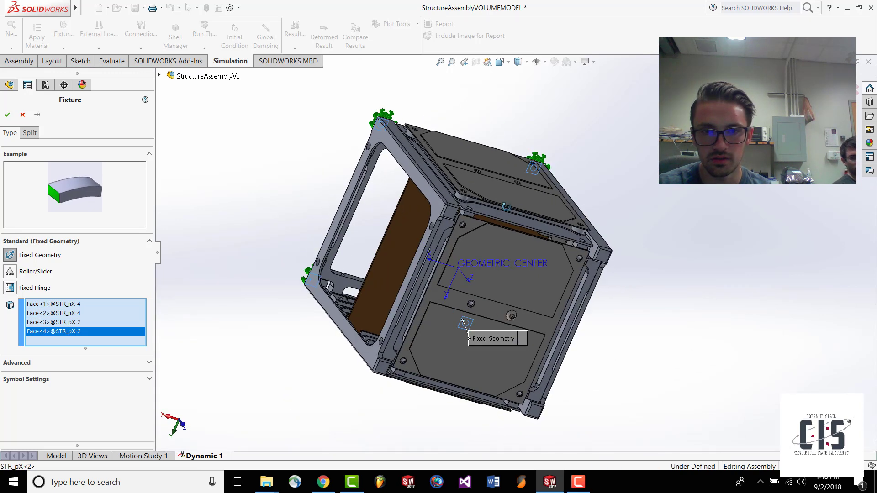
{"action": "left_click", "coordinate": [445, 218]}
{"action": "scroll", "coordinate": [648, 274], "scroll_direction": "down", "scroll_amount": 5}
{"action": "left_click", "coordinate": [554, 251]}
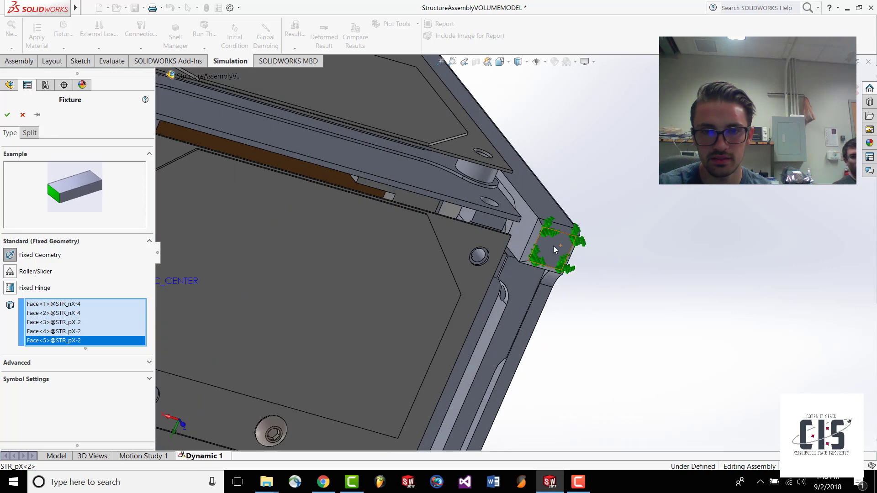
{"action": "scroll", "coordinate": [555, 256], "scroll_direction": "up", "scroll_amount": 8}
{"action": "scroll", "coordinate": [500, 342], "scroll_direction": "down", "scroll_amount": 5}
{"action": "left_click", "coordinate": [473, 302]}
{"action": "scroll", "coordinate": [511, 251], "scroll_direction": "up", "scroll_amount": 2}
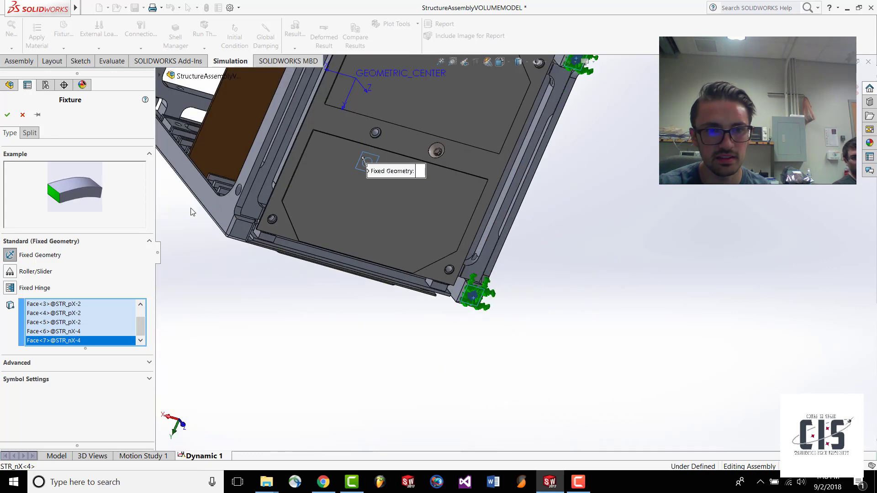
{"action": "left_click", "coordinate": [243, 234]}
{"action": "scroll", "coordinate": [247, 242], "scroll_direction": "up", "scroll_amount": 5}
{"action": "middle_click_drag", "start_coordinate": [293, 246], "coordinate": [395, 288]}
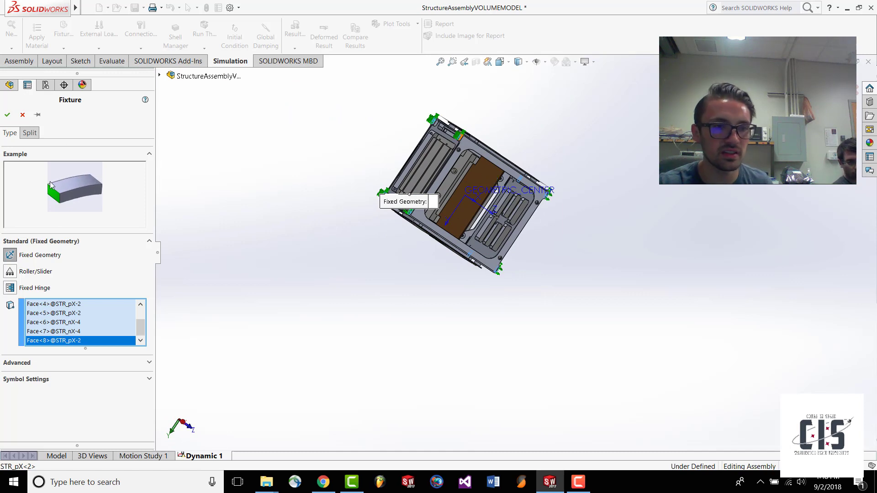
{"action": "left_click", "coordinate": [7, 115]}
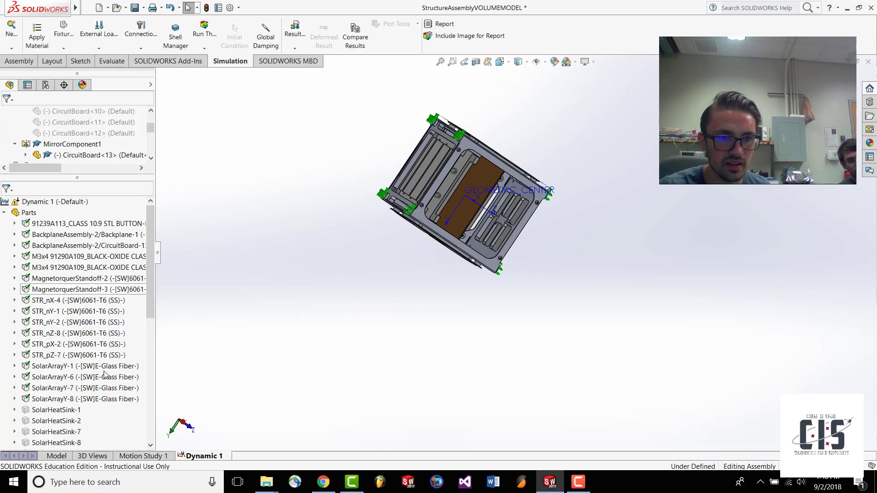
- Start a Uniform Base Excitation load on the study with type Acceleration and units of g^2/Hz
{"action": "left_click", "coordinate": [5, 212]}
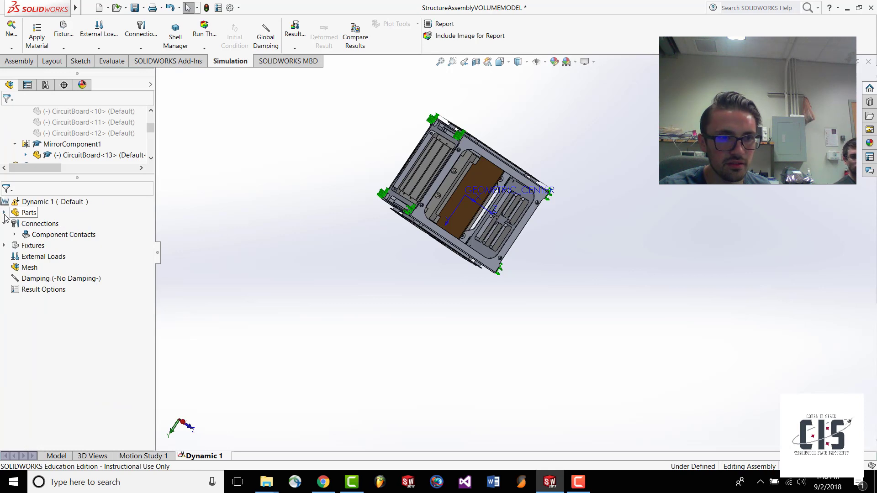
{"action": "left_click", "coordinate": [26, 257]}
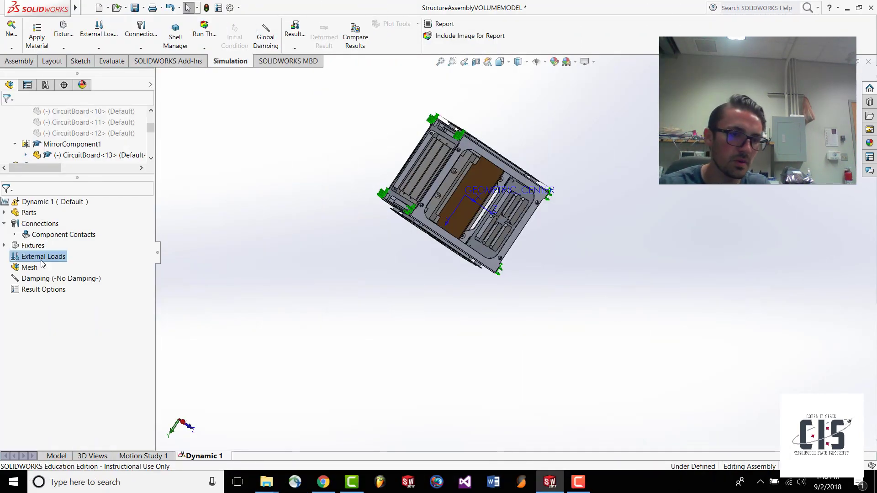
{"action": "right_click", "coordinate": [42, 261]}
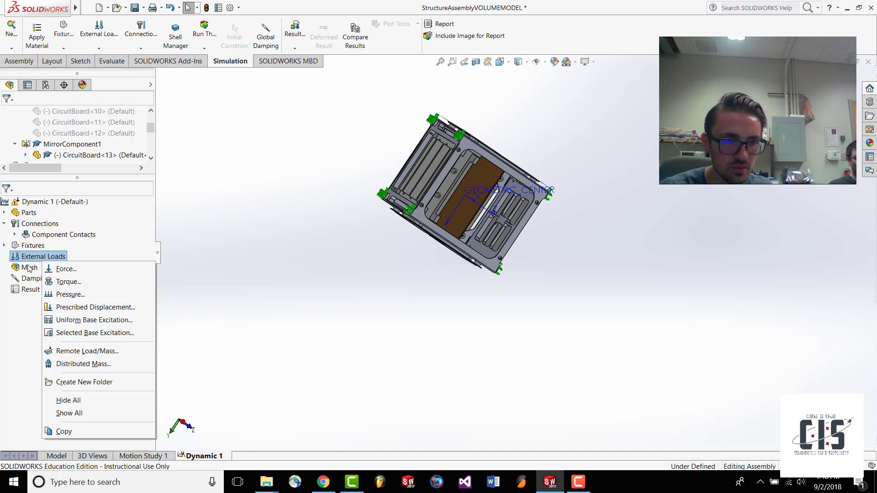
{"action": "left_click", "coordinate": [145, 354]}
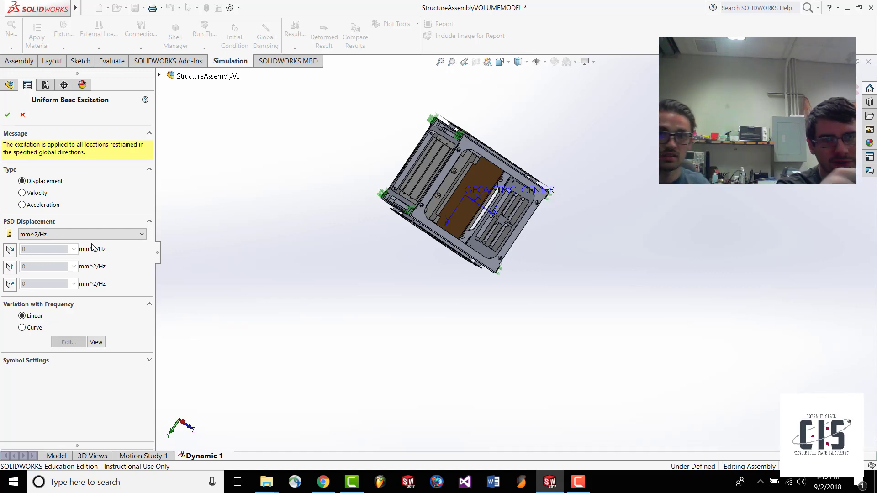
{"action": "scroll", "coordinate": [395, 213], "scroll_direction": "down", "scroll_amount": 4}
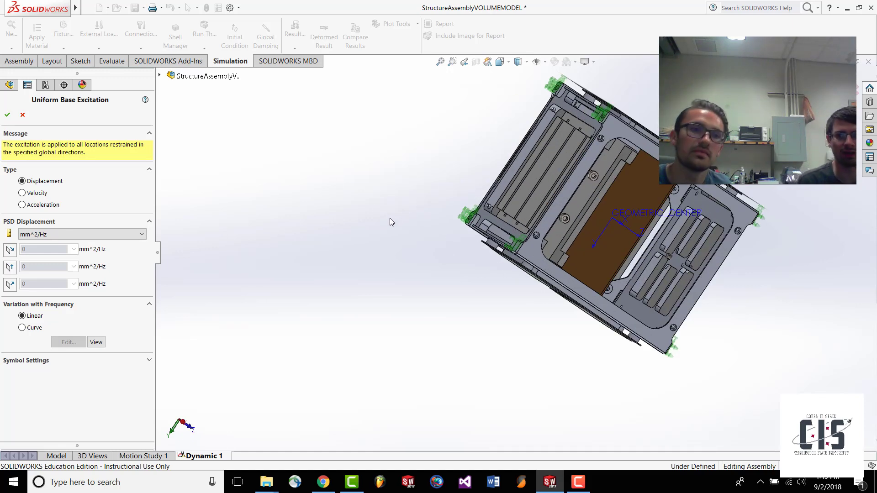
{"action": "middle_click_drag", "start_coordinate": [391, 221], "coordinate": [479, 227]}
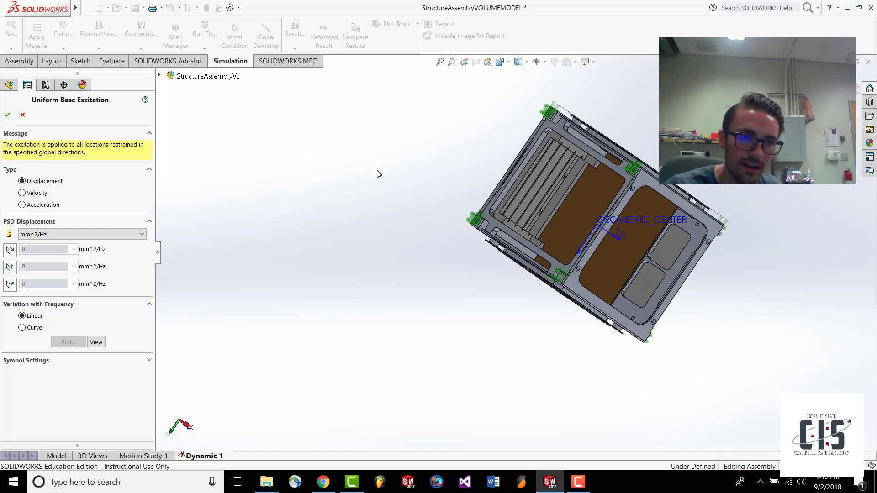
{"action": "left_click", "coordinate": [37, 207]}
{"action": "left_click", "coordinate": [58, 234]}
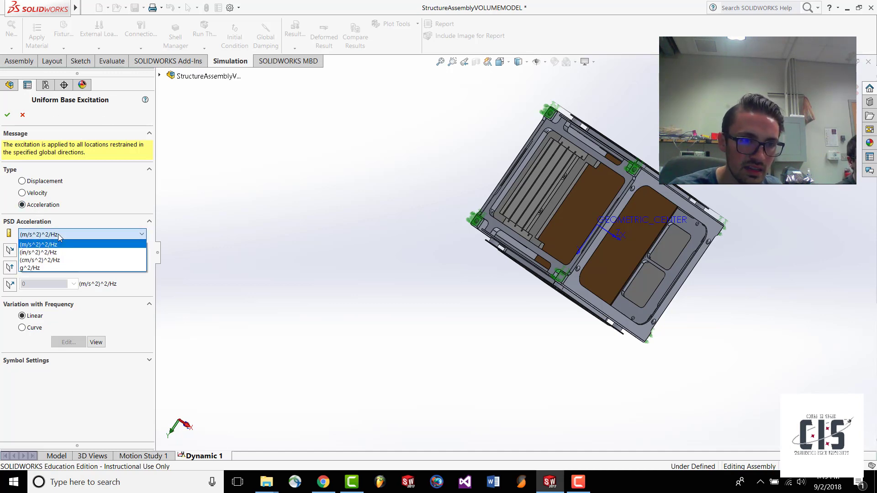
{"action": "left_click", "coordinate": [48, 269]}
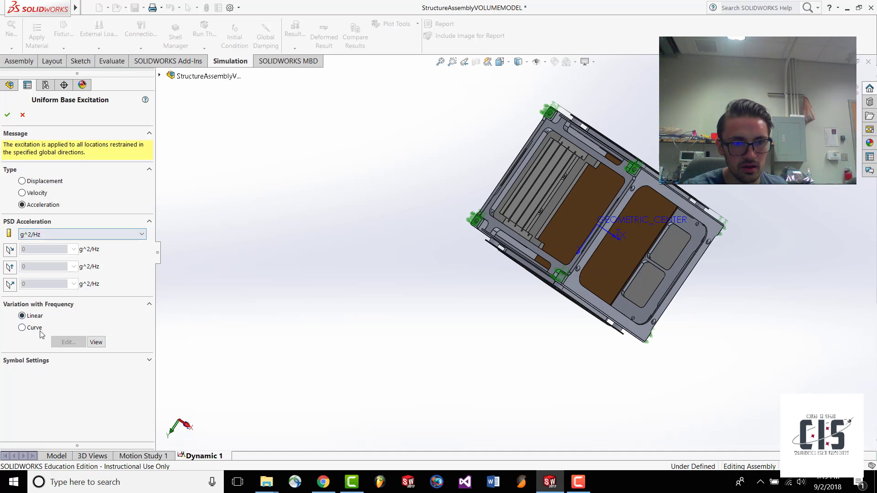
- Make the excitation vary with frequency by a curve and set its third direction, along Z, to 1 g^2/Hz
{"action": "left_click", "coordinate": [23, 328]}
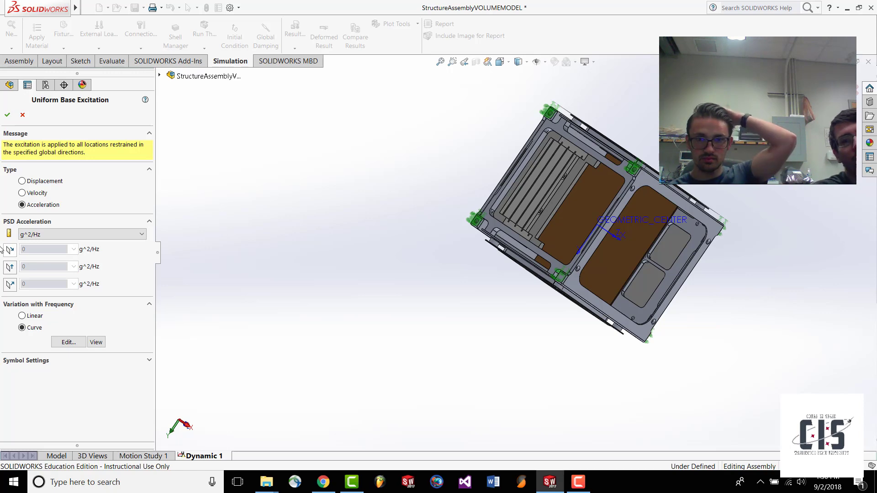
{"action": "middle_click_drag", "start_coordinate": [331, 259], "coordinate": [610, 232]}
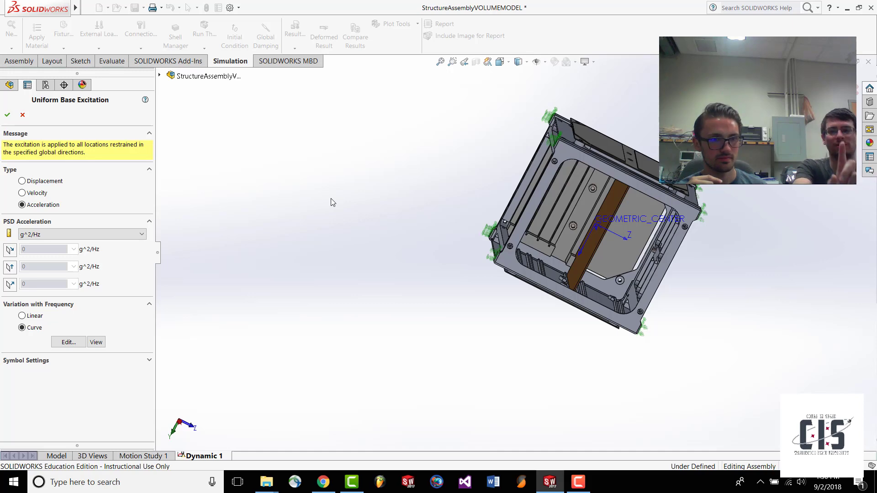
{"action": "left_click", "coordinate": [10, 285]}
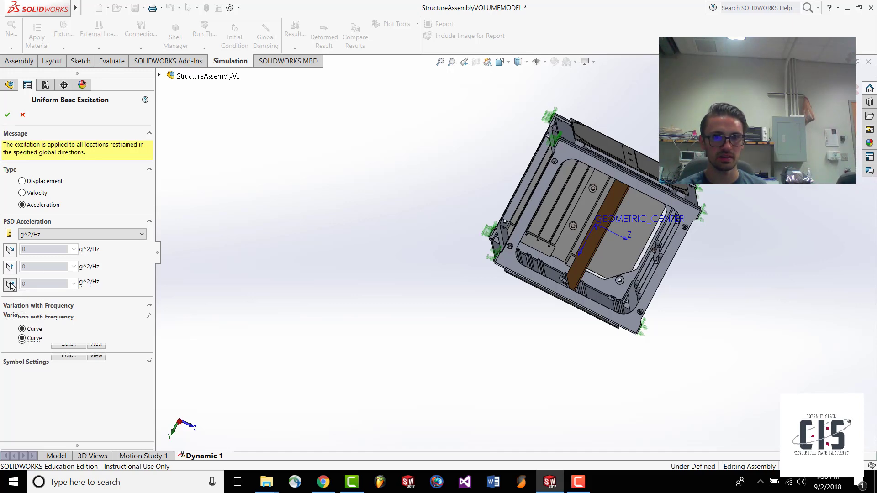
{"action": "double_click", "coordinate": [34, 287]}
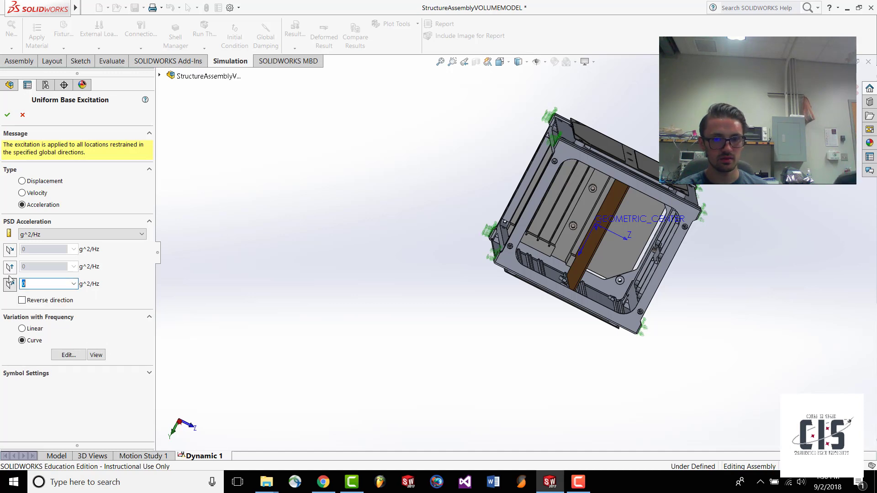
{"action": "type", "text": "1"}
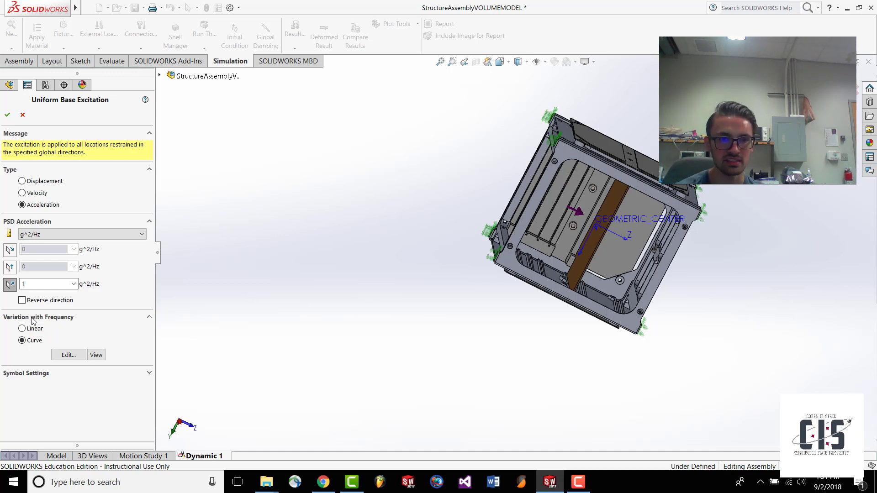
{"action": "left_click", "coordinate": [12, 270]}
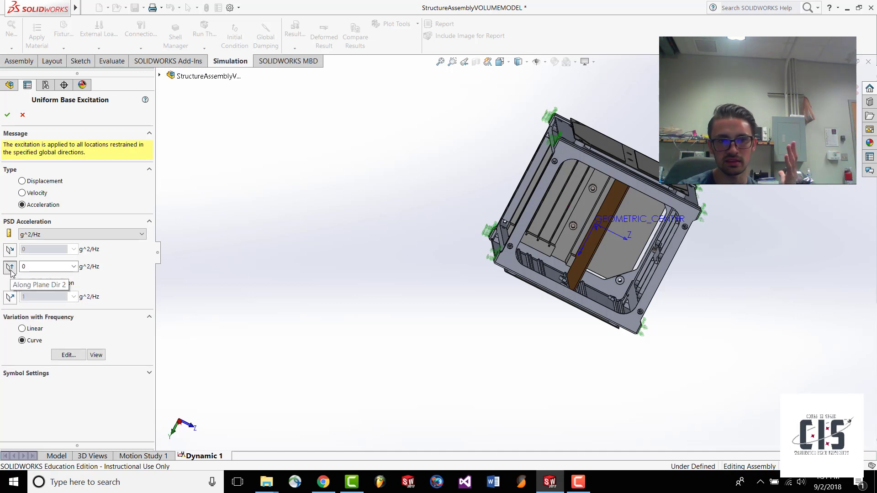
{"action": "left_click", "coordinate": [11, 269]}
{"action": "left_click", "coordinate": [10, 251]}
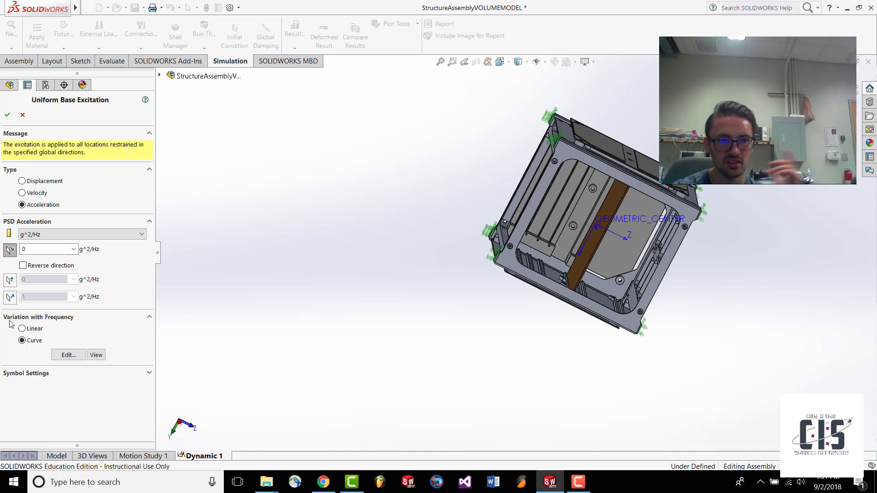
{"action": "left_click", "coordinate": [11, 298]}
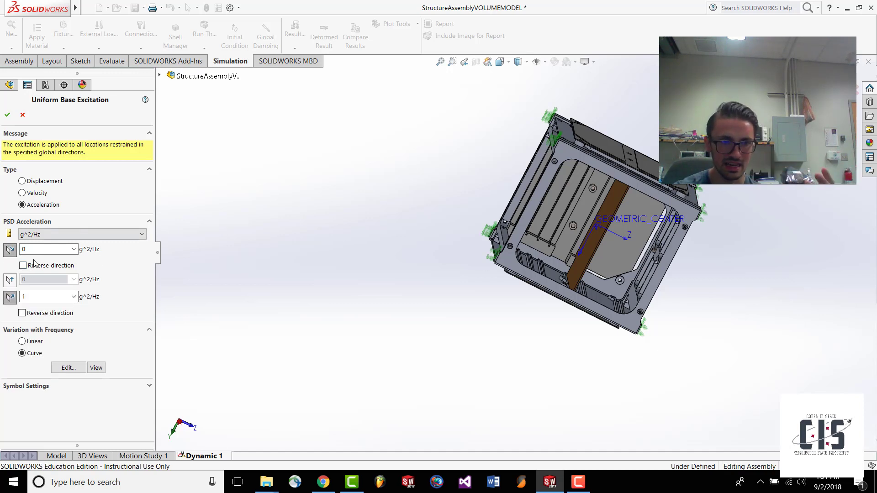
{"action": "left_click", "coordinate": [10, 250]}
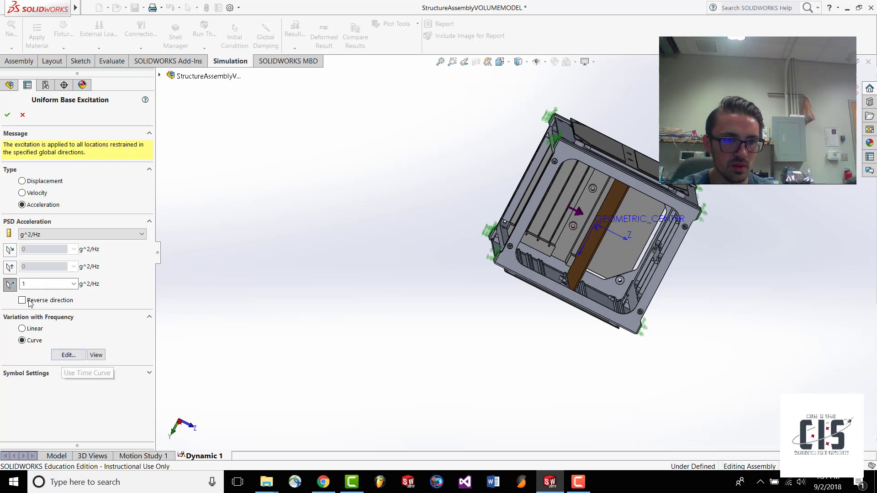
- Open the excitation's frequency curve for editing and set its X units to Hz
{"action": "left_click", "coordinate": [68, 354]}
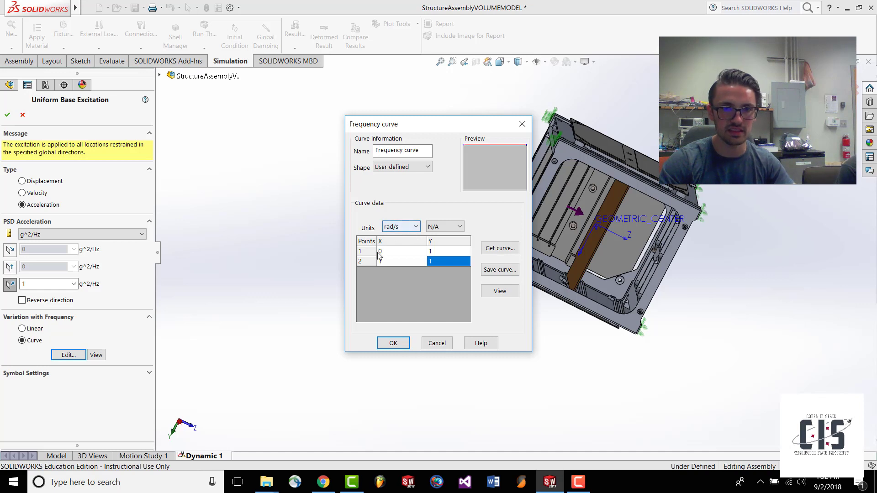
{"action": "left_click", "coordinate": [395, 227]}
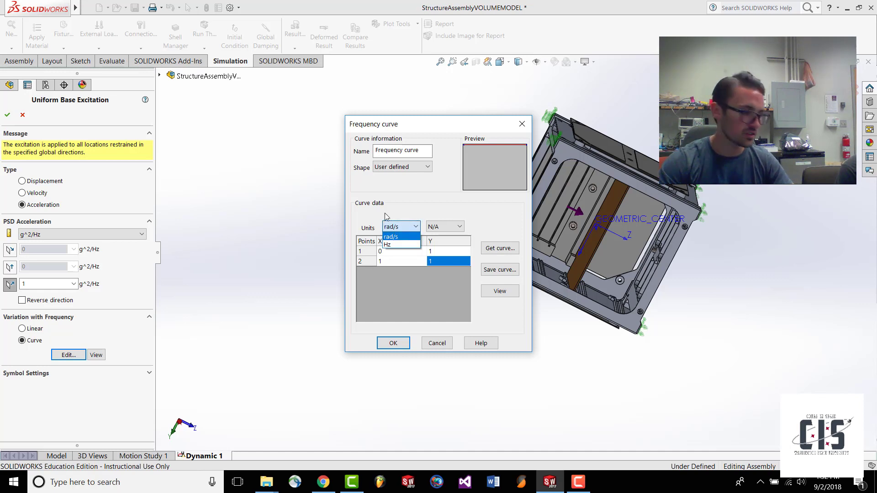
{"action": "left_click", "coordinate": [385, 213]}
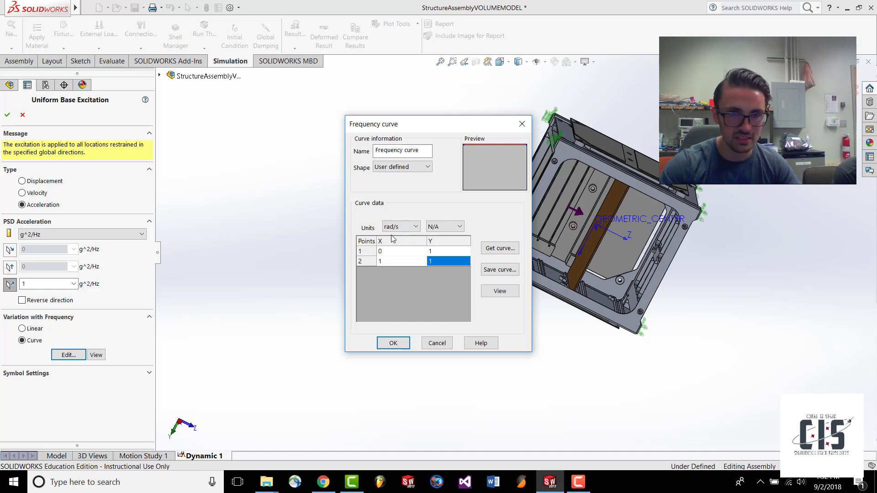
{"action": "left_click", "coordinate": [397, 228]}
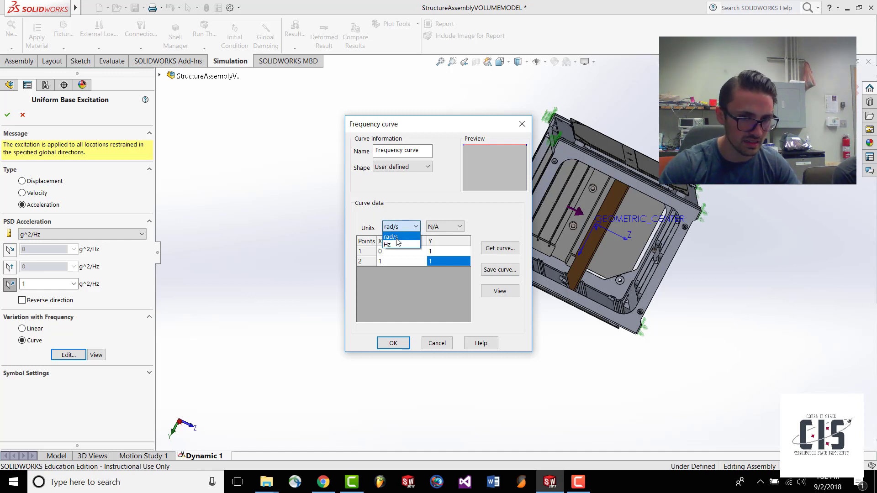
{"action": "left_click", "coordinate": [392, 244]}
{"action": "left_click", "coordinate": [435, 229]}
{"action": "left_click", "coordinate": [436, 235]}
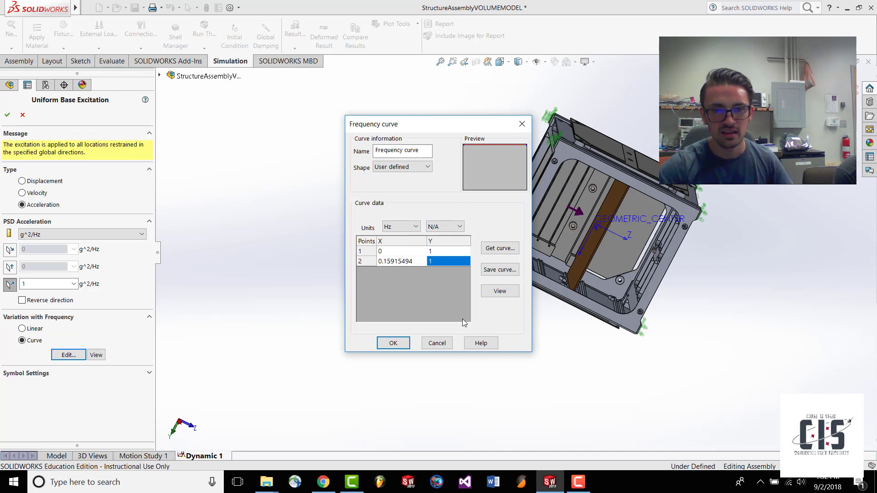
- Set the frequency curve's first point to X 20 and Y .026
{"action": "left_click", "coordinate": [391, 254]}
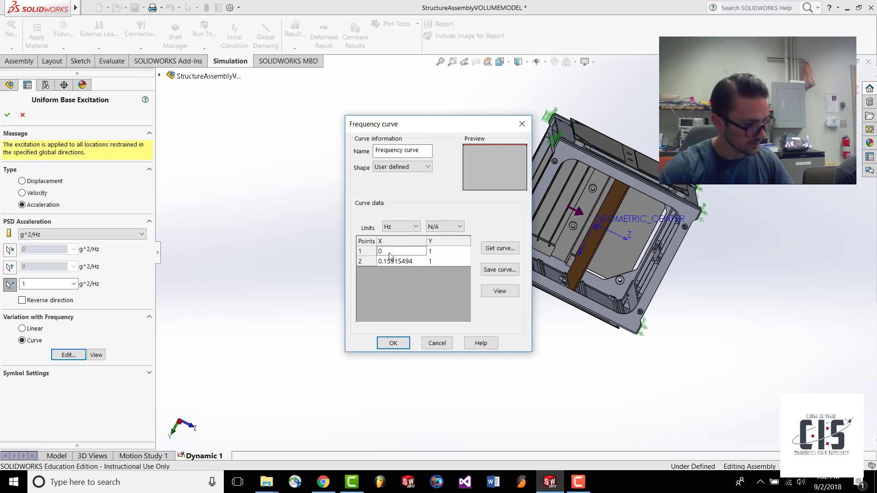
{"action": "type", "text": "20"}
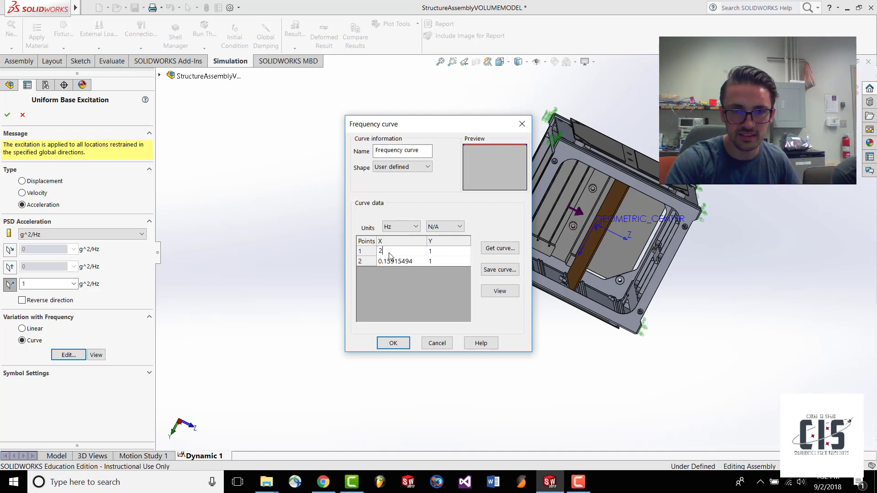
{"action": "left_click", "coordinate": [450, 254]}
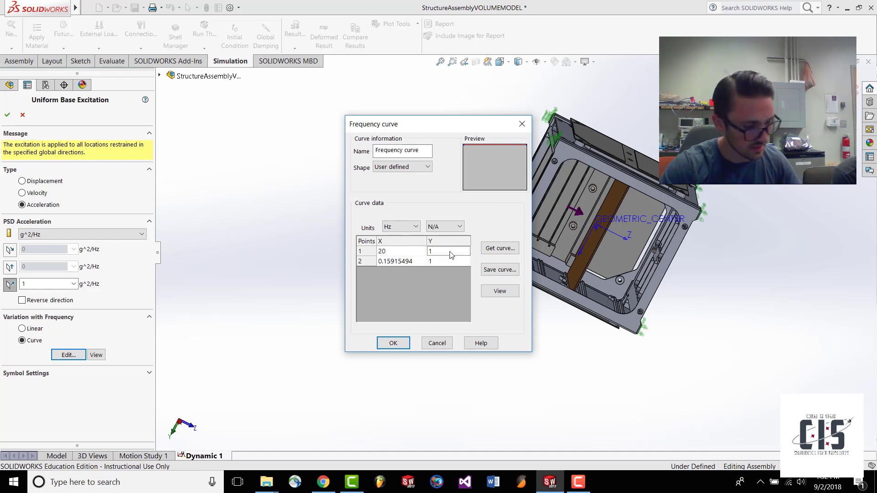
{"action": "type", "text": ".026"}
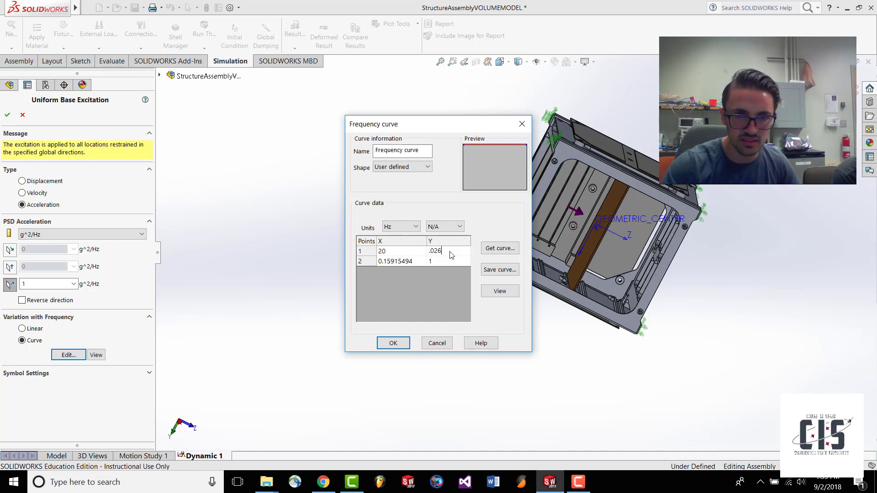
- Set the frequency curve's second point to X 50 and Y .16
{"action": "double_click", "coordinate": [405, 261]}
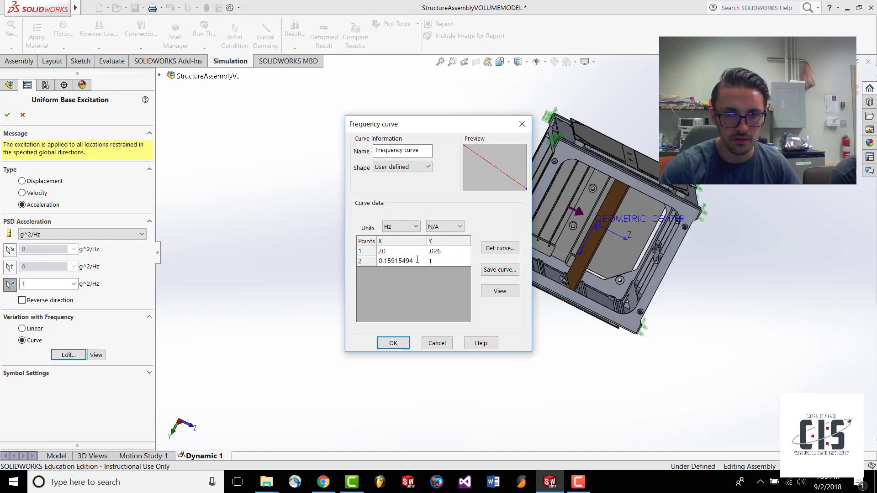
{"action": "left_click_drag", "start_coordinate": [416, 261], "coordinate": [359, 250]}
{"action": "type", "text": "50"}
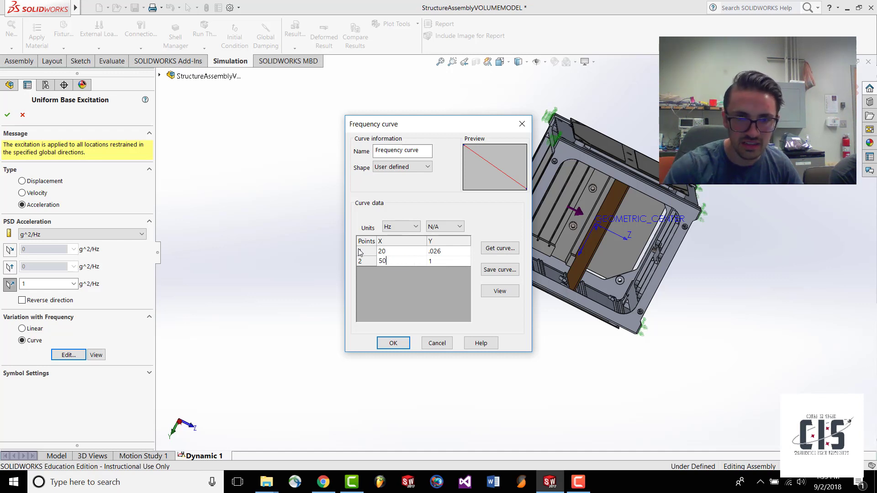
{"action": "left_click", "coordinate": [433, 261]}
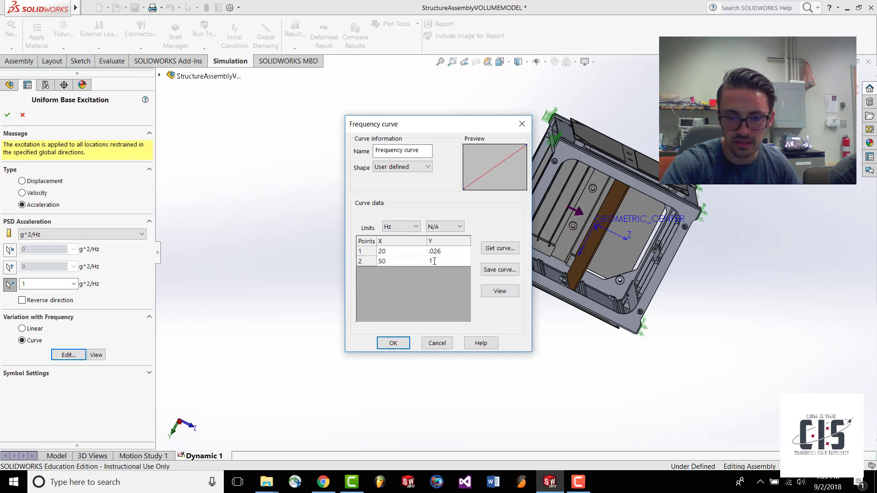
{"action": "key", "text": "BackSpace"}
{"action": "type", "text": ".16"}
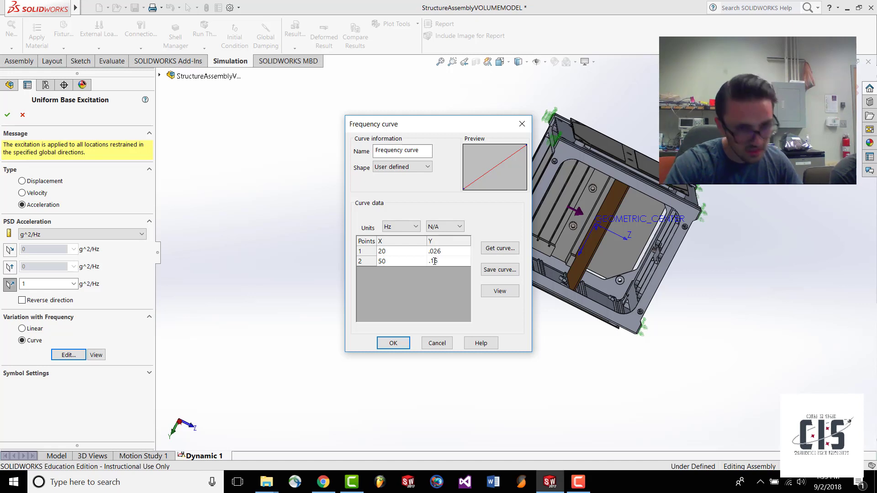
{"action": "left_click", "coordinate": [425, 297]}
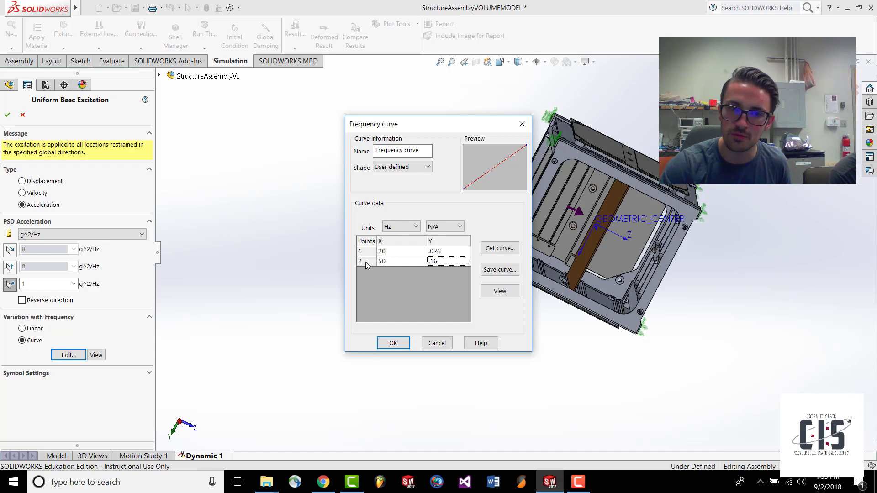
- Add a third point to the frequency curve with X 800 and Y .16
{"action": "key", "text": "Return"}
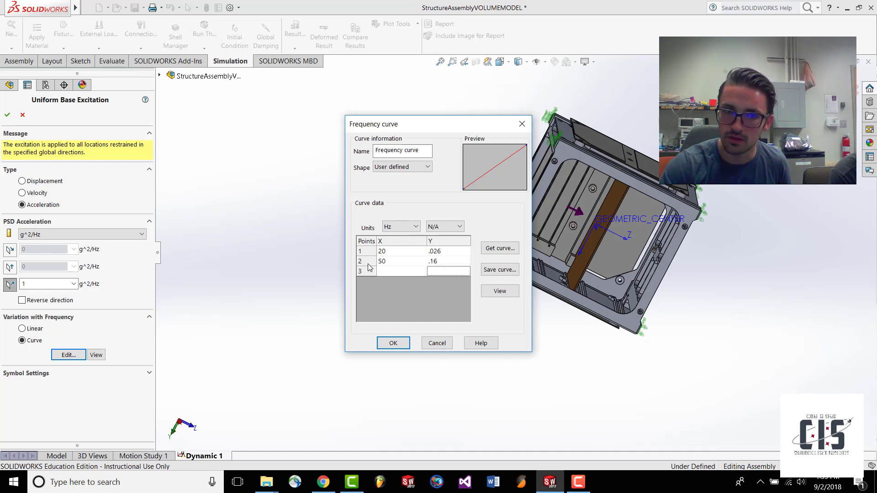
{"action": "left_click", "coordinate": [399, 272]}
{"action": "type", "text": "800"}
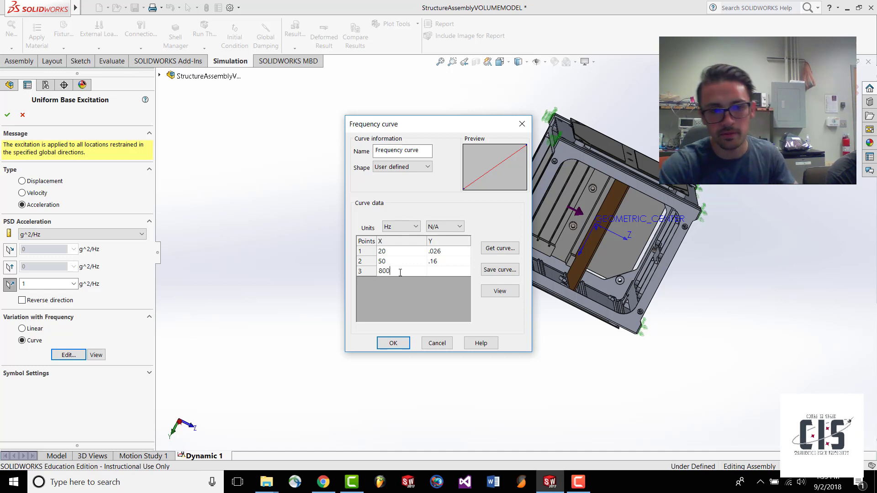
{"action": "key", "text": "Tab"}
{"action": "type", "text": "."}
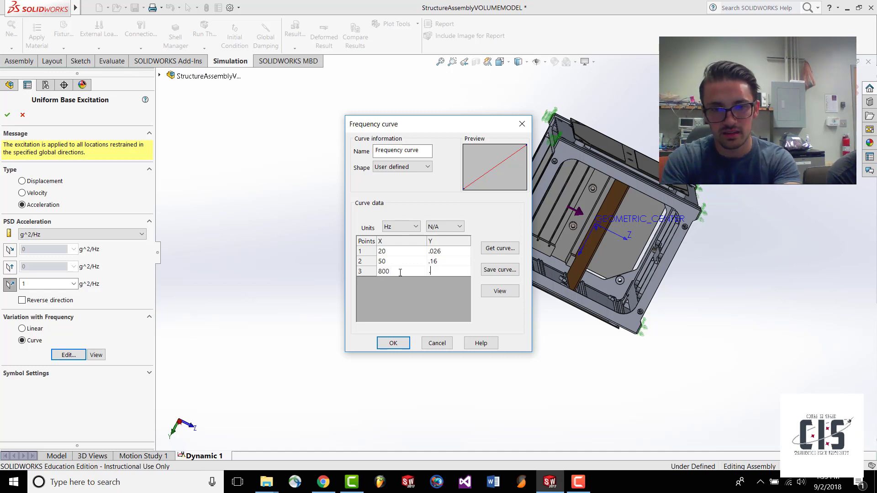
{"action": "type", "text": "16"}
{"action": "left_click", "coordinate": [423, 305]}
- Add a fourth point to the frequency curve with X 2000 and Y .026
{"action": "double_click", "coordinate": [363, 273]}
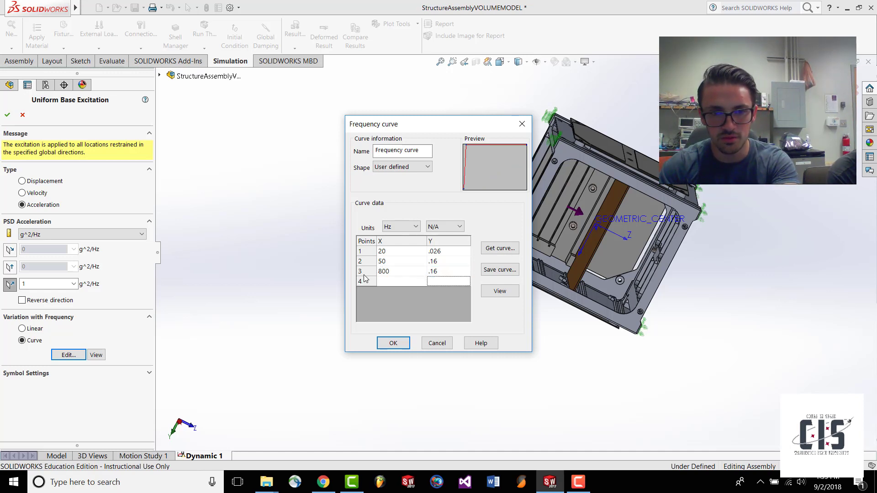
{"action": "left_click", "coordinate": [390, 283]}
{"action": "type", "text": "200"}
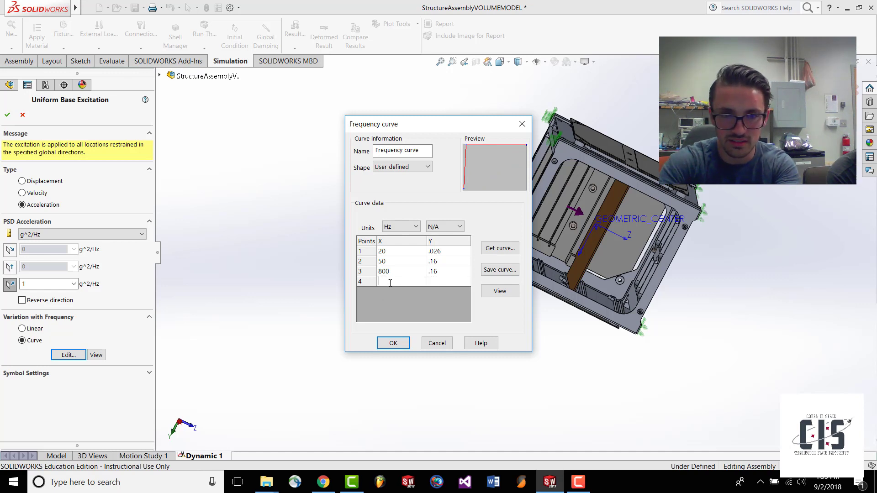
{"action": "type", "text": "00"}
{"action": "key", "text": "Tab"}
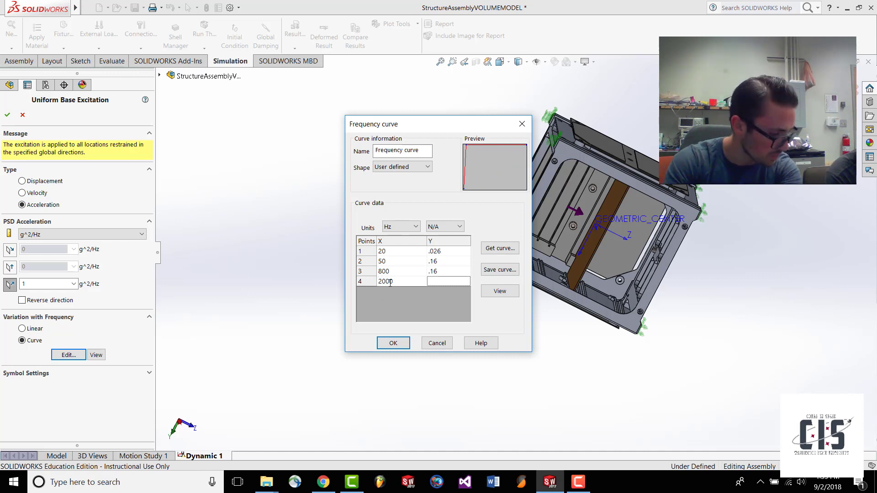
{"action": "type", "text": ".026"}
{"action": "key", "text": "Return"}
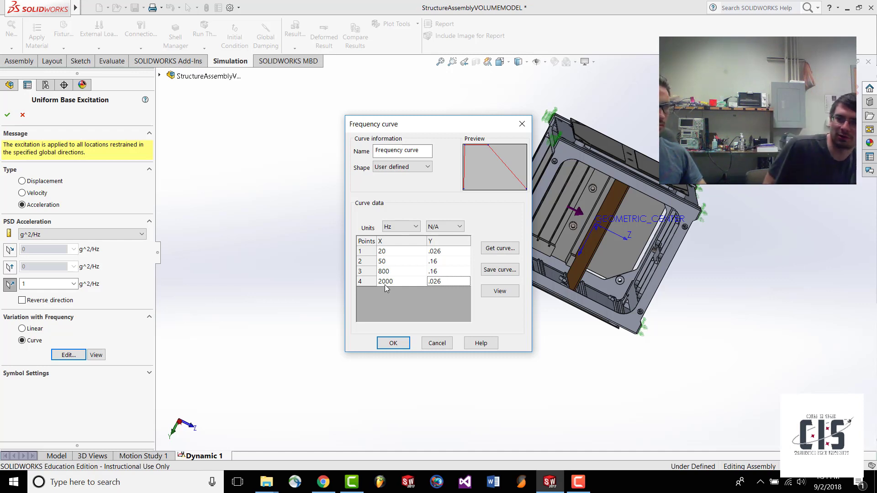
- Add a fifth curve point with X 3000 and Y 0, and accept the frequency curve and the uniform base excitation
{"action": "double_click", "coordinate": [367, 282]}
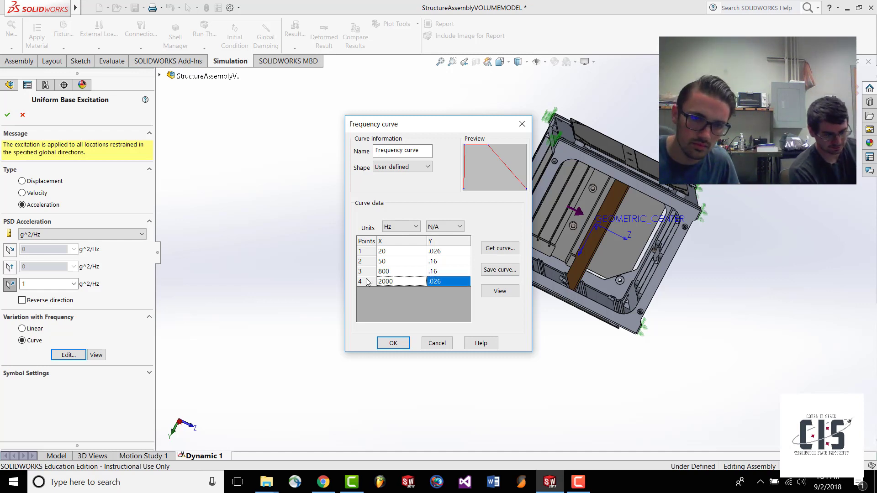
{"action": "left_click", "coordinate": [389, 295]}
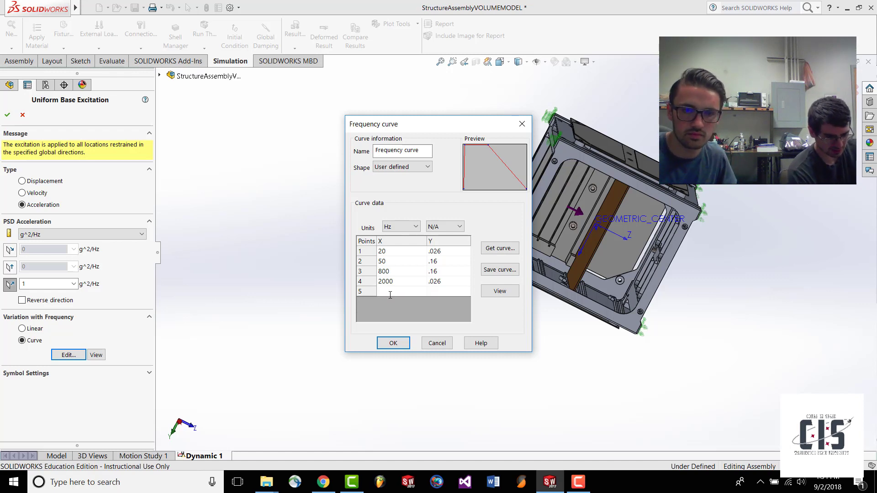
{"action": "type", "text": "3000"}
{"action": "key", "text": "Tab"}
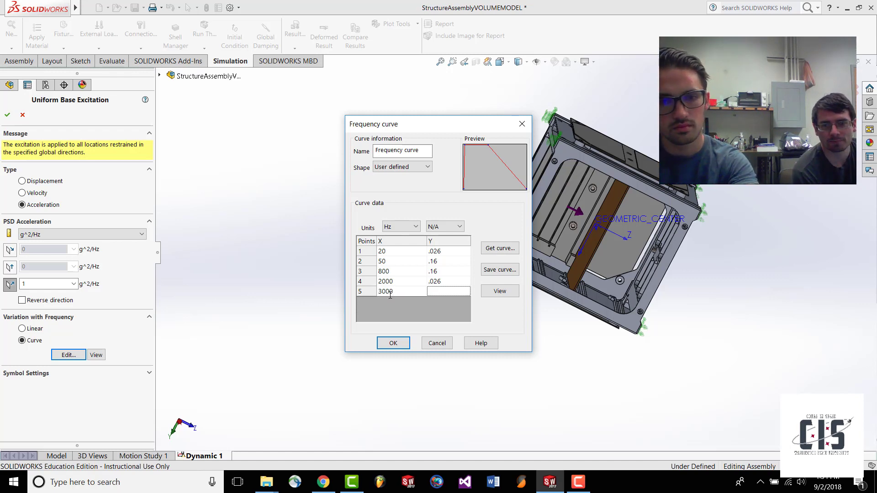
{"action": "type", "text": "0"}
{"action": "key", "text": "Return"}
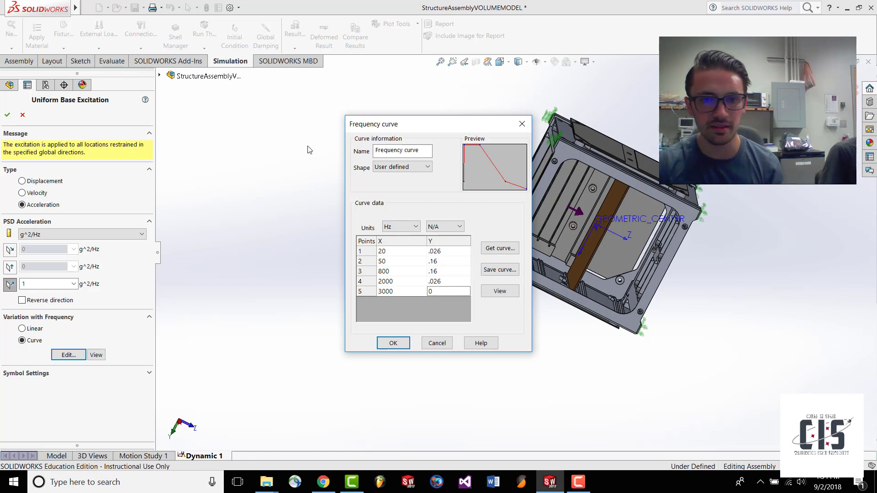
{"action": "left_click", "coordinate": [393, 344]}
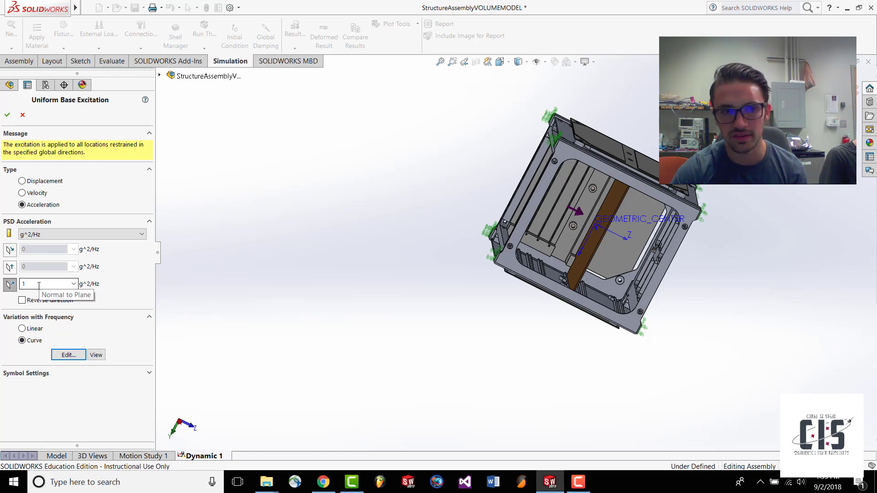
{"action": "left_click", "coordinate": [7, 116]}
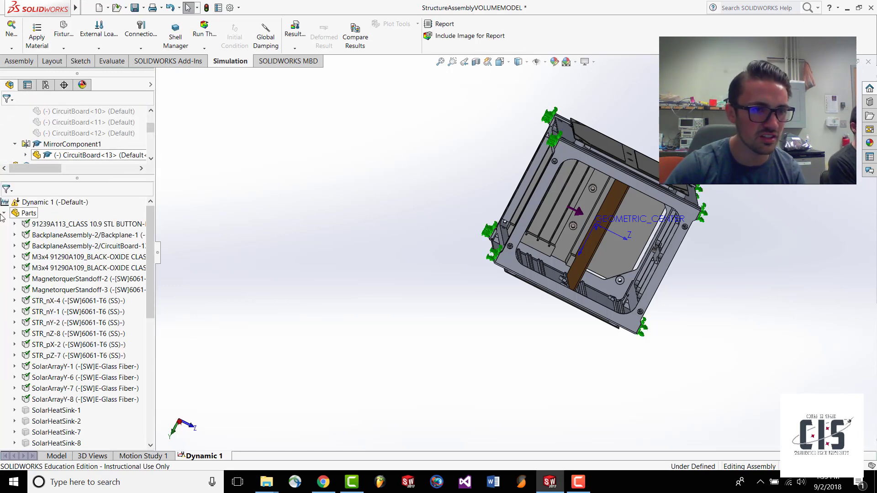
- Open the properties of the Dynamic 1 study and enable Automatic Solver Selection in its frequency options
{"action": "left_click", "coordinate": [4, 214]}
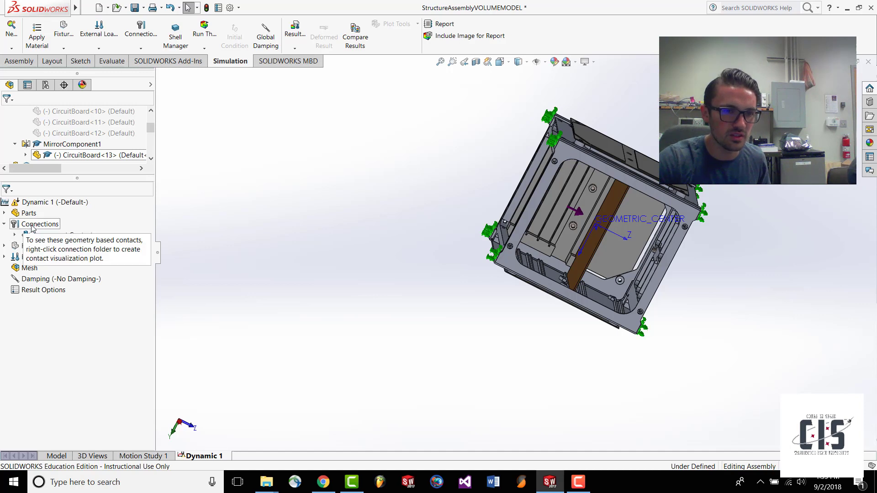
{"action": "left_click", "coordinate": [30, 270]}
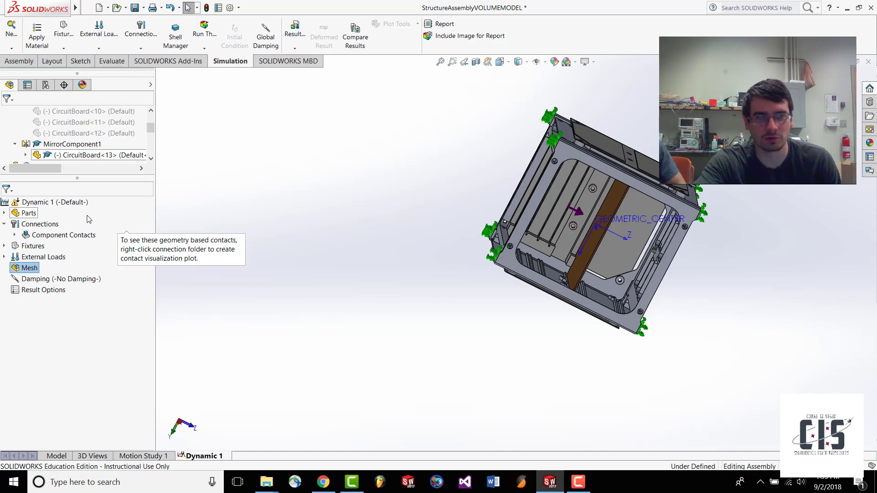
{"action": "right_click", "coordinate": [74, 207]}
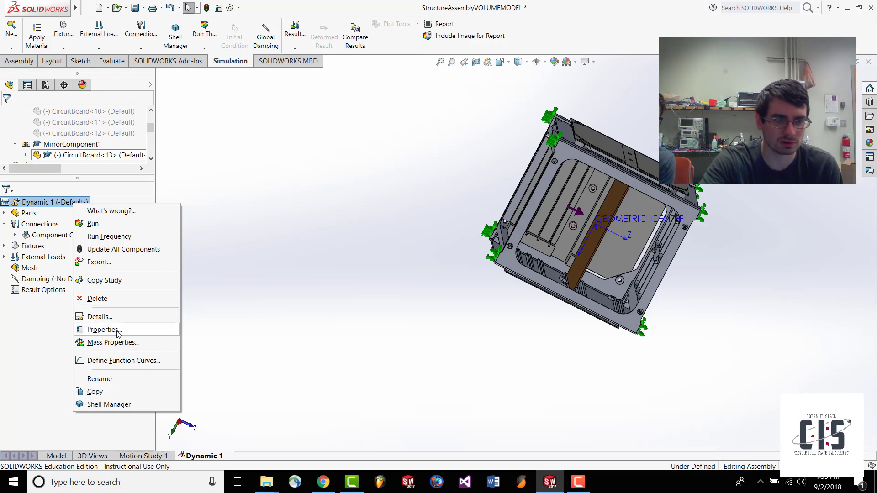
{"action": "left_click", "coordinate": [102, 329]}
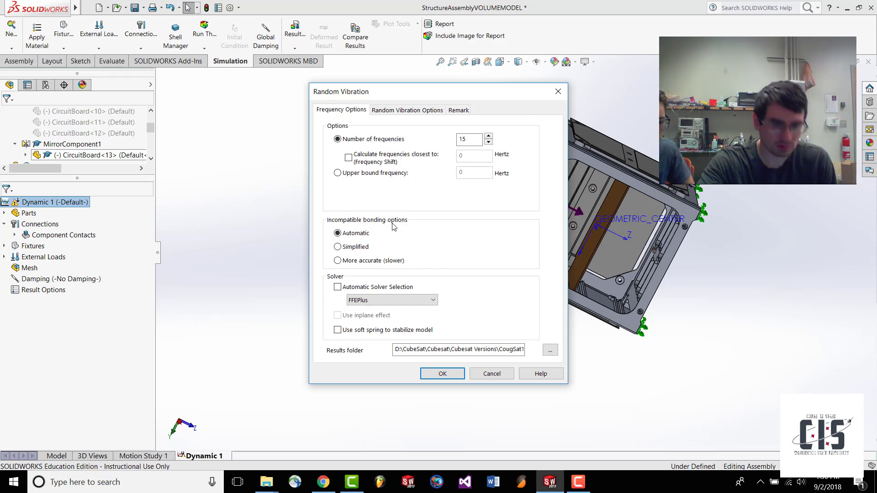
{"action": "left_click", "coordinate": [338, 287]}
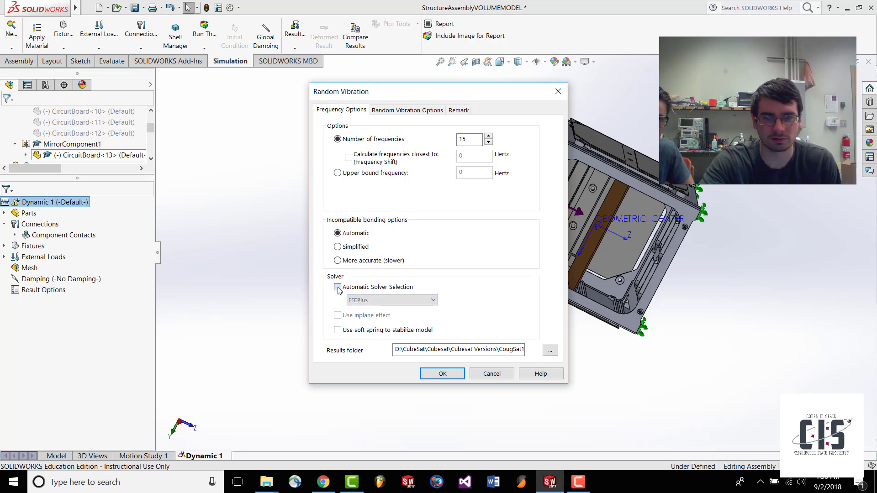
{"action": "left_click", "coordinate": [337, 287]}
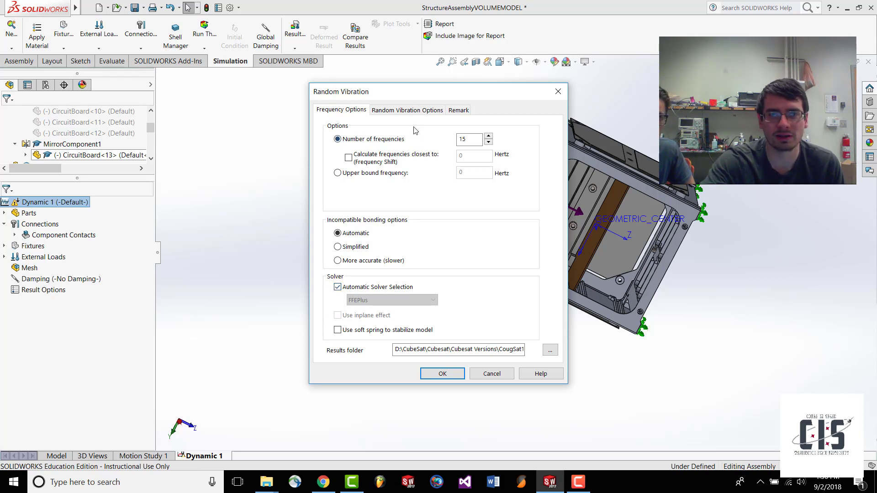
- Set the study's operating frequency limits to 20 and 3000 in Cycles/sec (Hz) and accept the random vibration properties
{"action": "left_click", "coordinate": [412, 111]}
{"action": "left_click", "coordinate": [436, 144]}
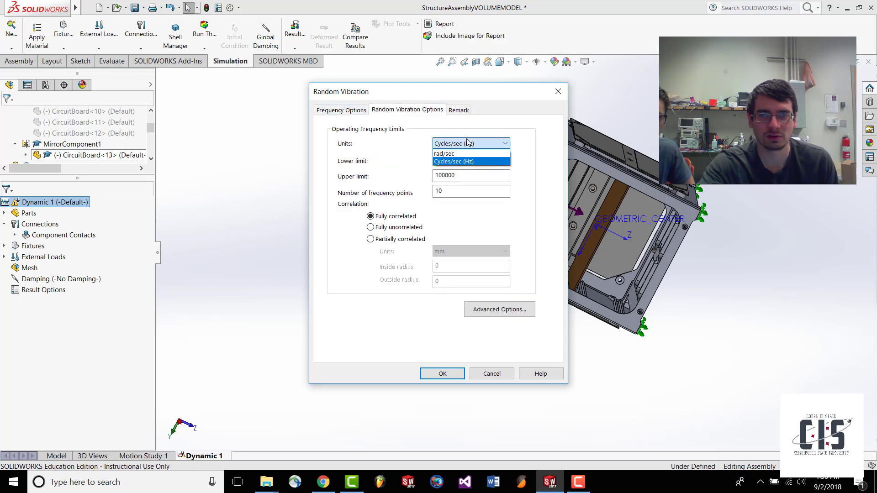
{"action": "left_click", "coordinate": [466, 147]}
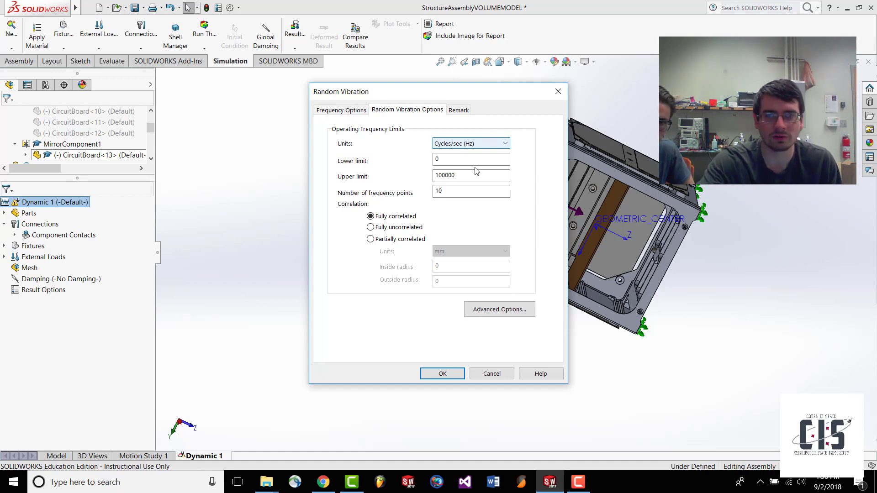
{"action": "left_click", "coordinate": [445, 158]}
{"action": "double_click", "coordinate": [445, 158]}
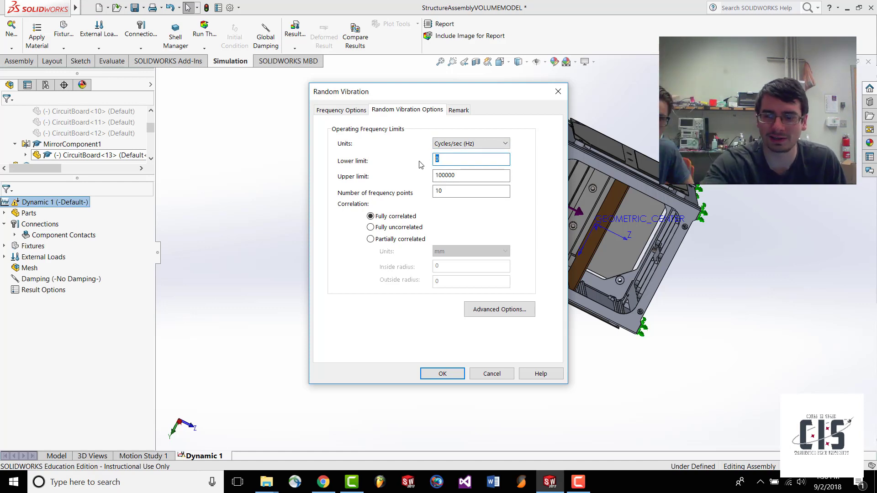
{"action": "type", "text": "20"}
{"action": "key", "text": "Tab"}
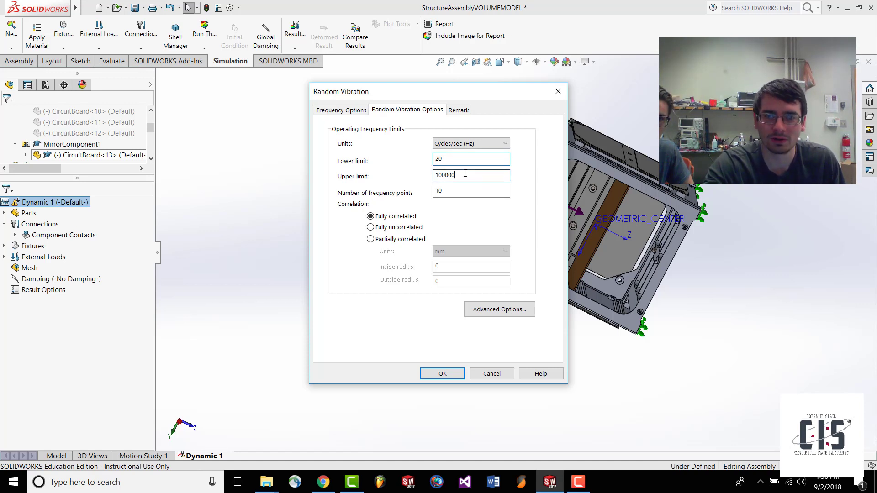
{"action": "type", "text": "3000"}
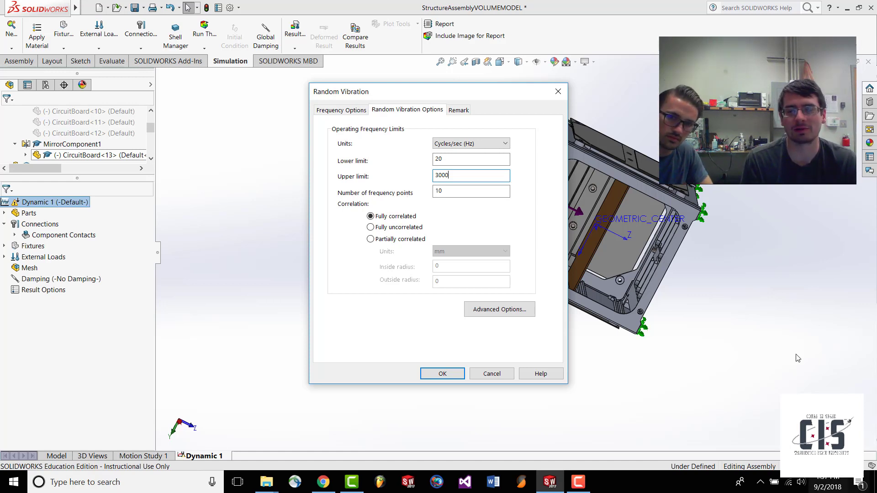
{"action": "left_click", "coordinate": [438, 374]}
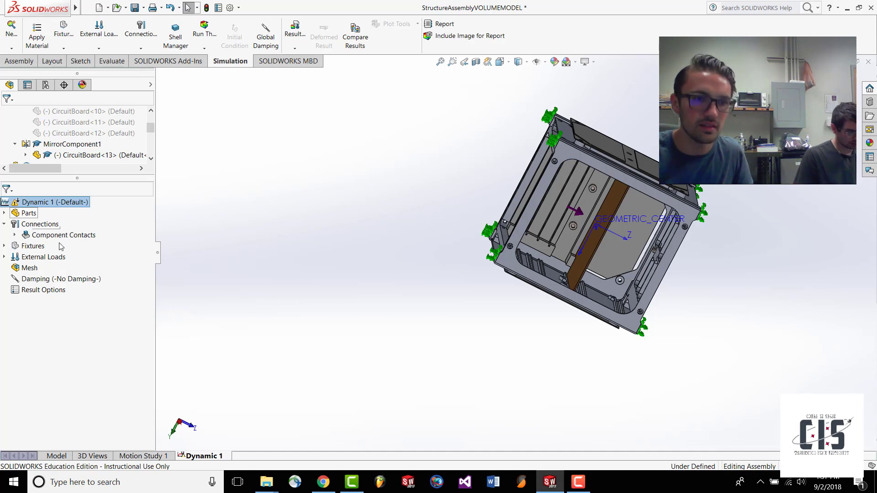
- Define the study's global modal damping with a damping ratio of 1/0 for modes 1 to 15
{"action": "left_click", "coordinate": [45, 267]}
{"action": "left_click", "coordinate": [52, 279]}
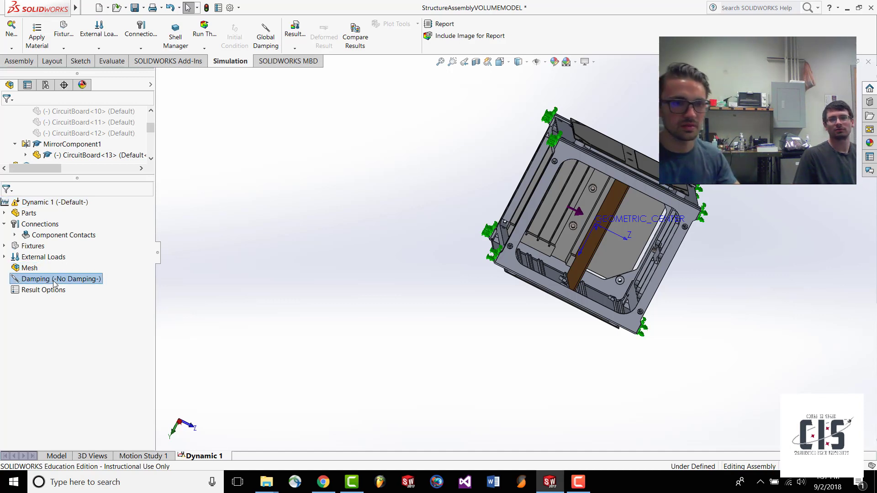
{"action": "right_click", "coordinate": [53, 283]}
{"action": "left_click", "coordinate": [66, 293]}
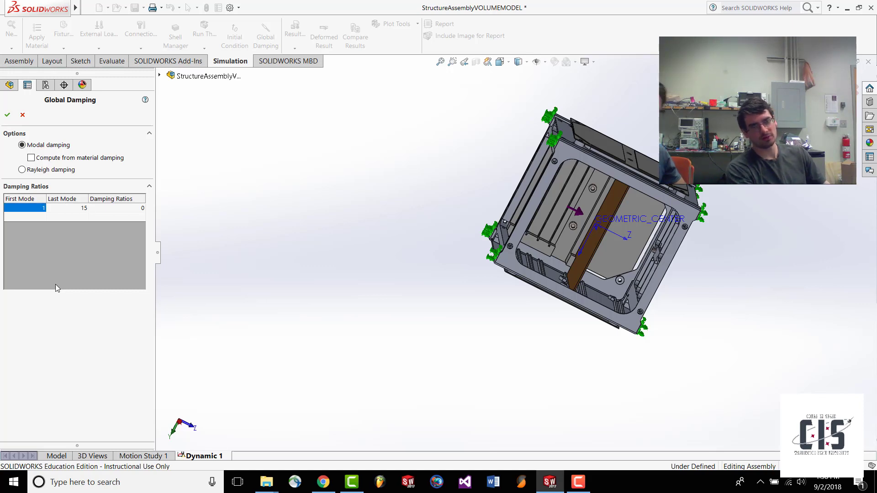
{"action": "left_click", "coordinate": [143, 209]}
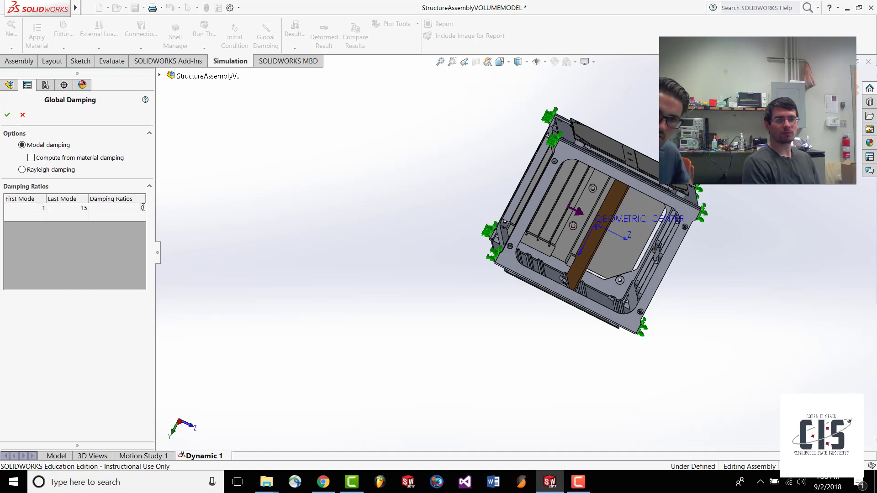
{"action": "left_click_drag", "start_coordinate": [140, 210], "coordinate": [179, 240]}
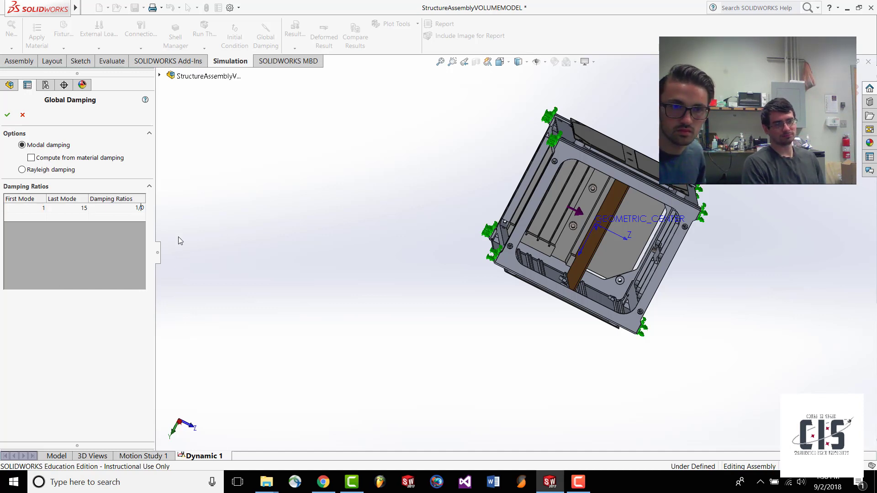
{"action": "type", "text": "1/0"}
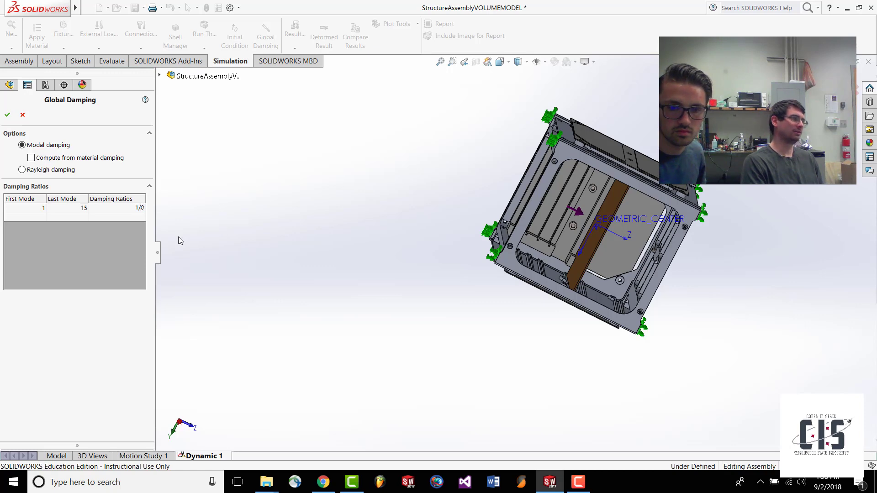
{"action": "key", "text": "Return"}
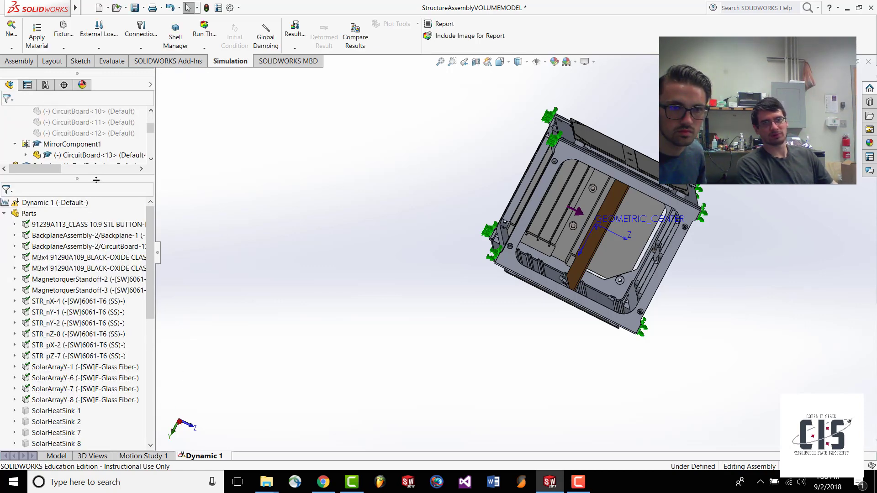
- Edit the study's damping definition and set the modal damping ratio of modes 1 to 15 to 1/40
{"action": "left_click_drag", "start_coordinate": [96, 179], "coordinate": [103, 344]}
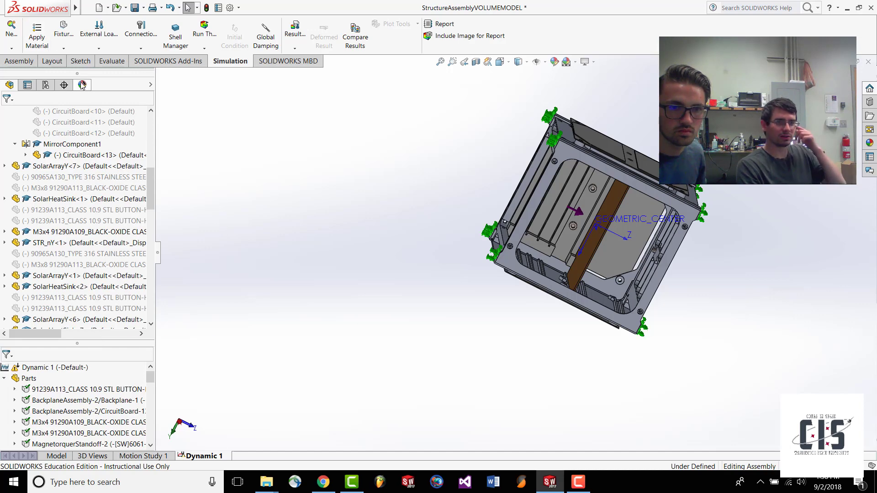
{"action": "left_click_drag", "start_coordinate": [108, 343], "coordinate": [108, 139]}
{"action": "left_click", "coordinate": [5, 175]}
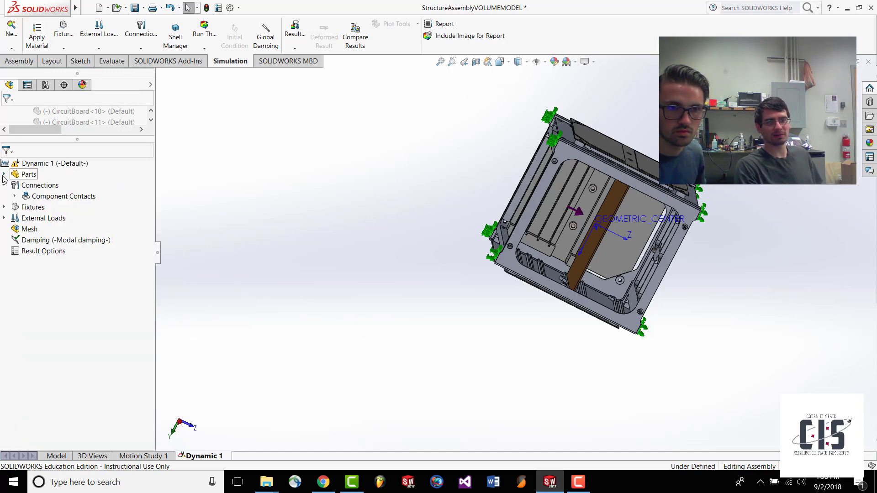
{"action": "right_click", "coordinate": [56, 239]}
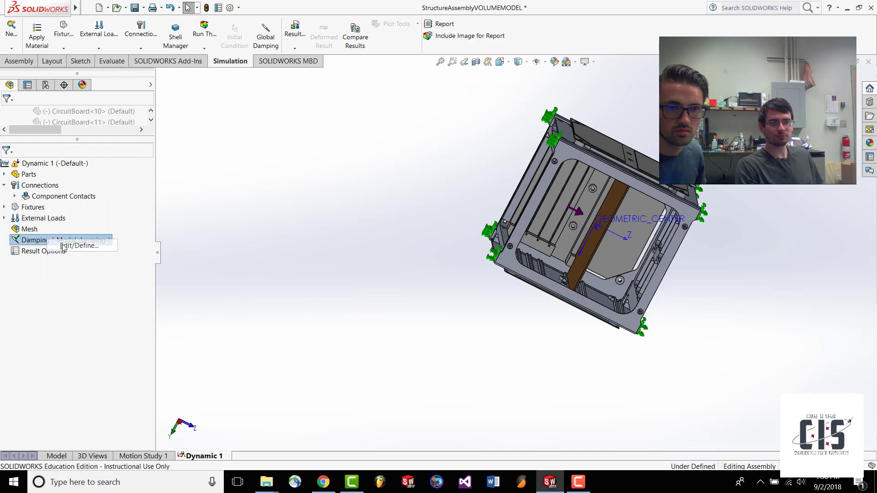
{"action": "left_click", "coordinate": [75, 245]}
{"action": "left_click", "coordinate": [135, 208]}
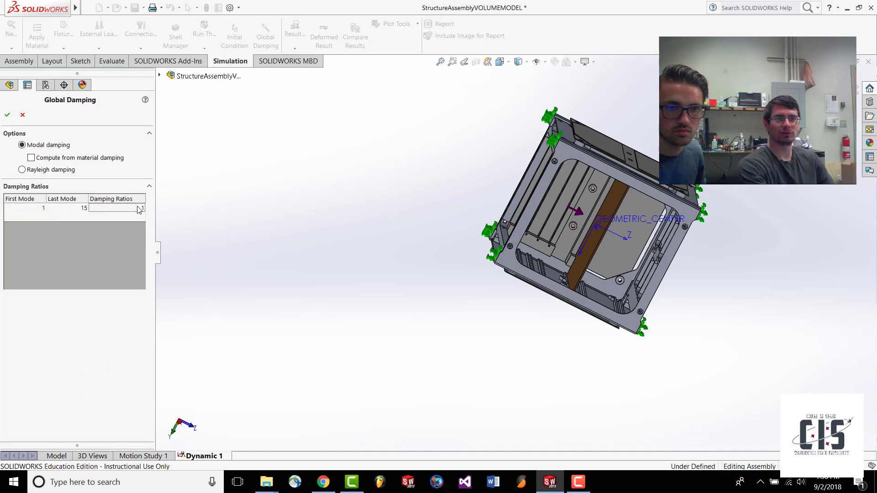
{"action": "left_click", "coordinate": [140, 209]}
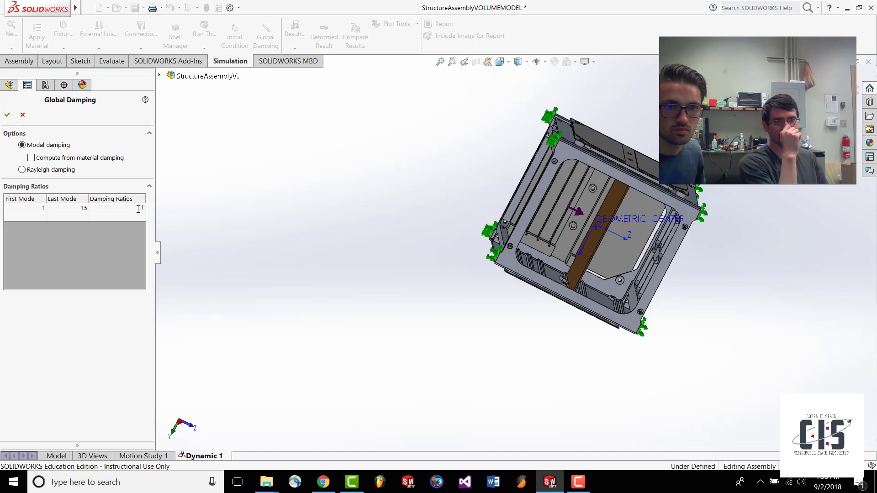
{"action": "type", "text": "/"}
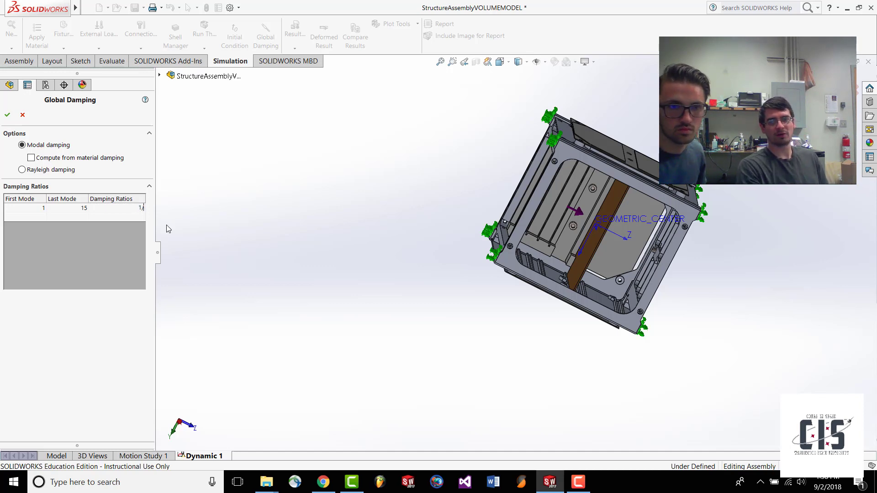
{"action": "type", "text": "40"}
{"action": "key", "text": "Return"}
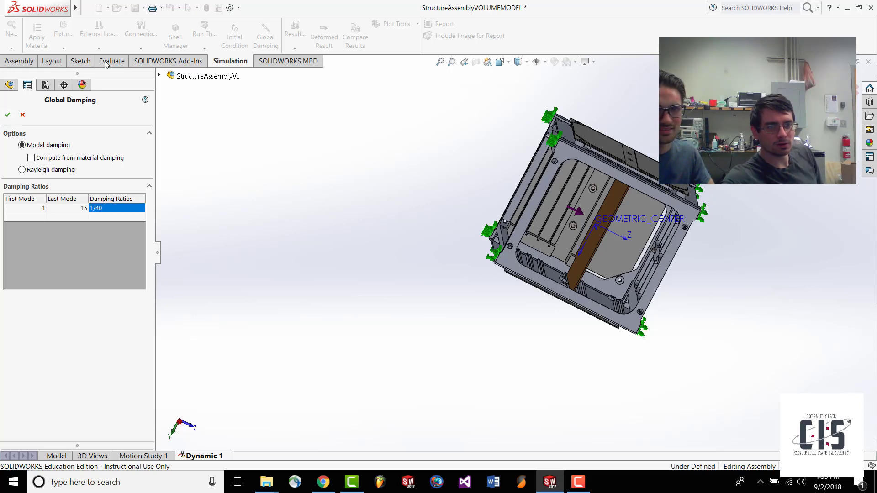
- Leave Compute from material damping disabled and accept the global damping settings
{"action": "left_click", "coordinate": [31, 158]}
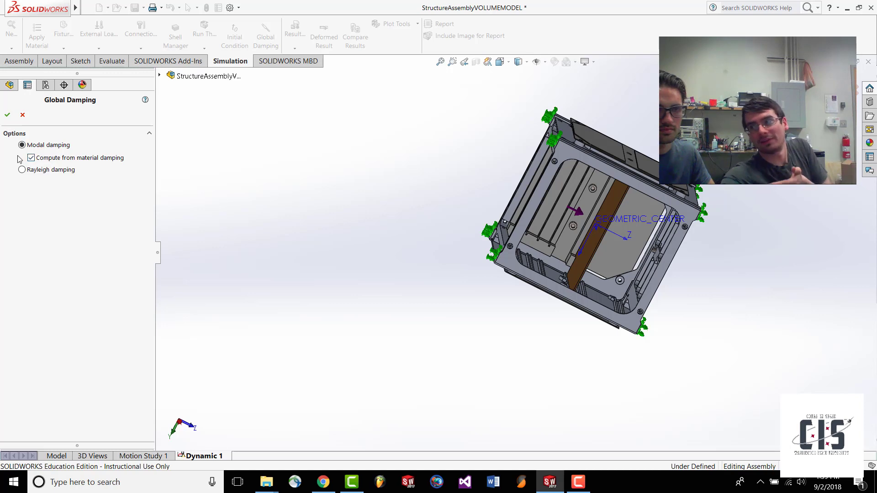
{"action": "left_click", "coordinate": [31, 158]}
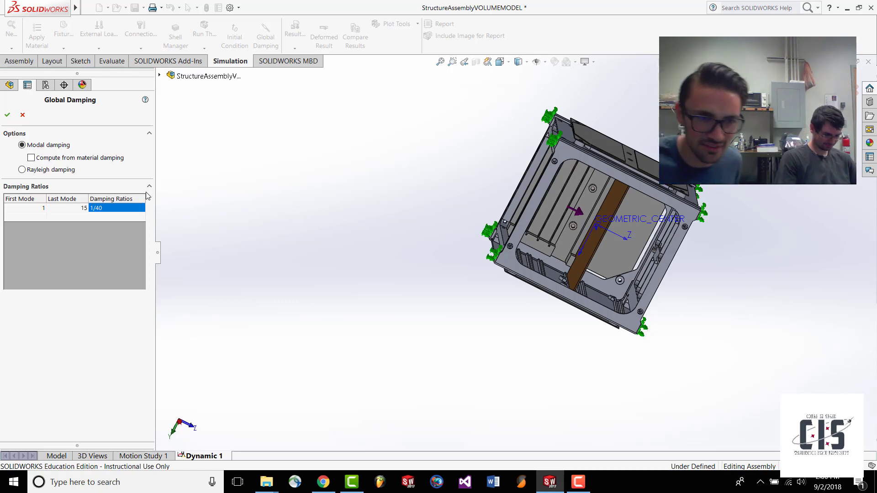
{"action": "left_click", "coordinate": [7, 115]}
- Examine the study's component contacts and inspect how the structure panels and fixed corners meet
{"action": "left_click", "coordinate": [4, 174]}
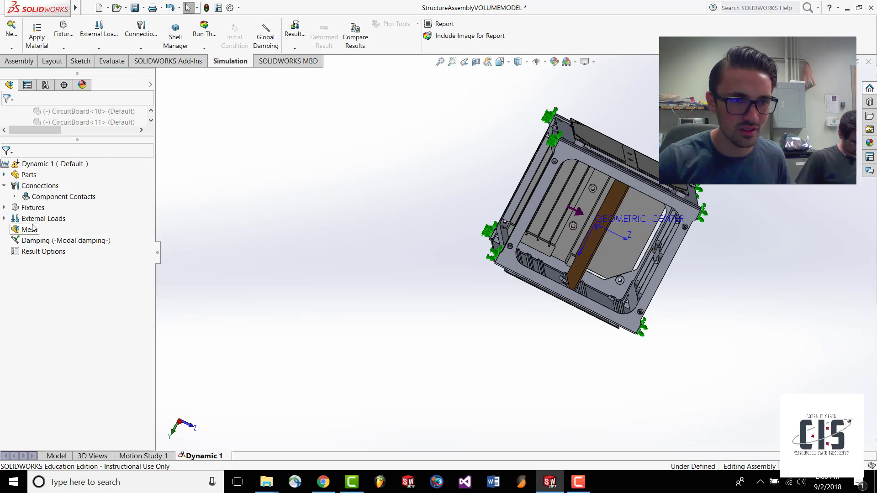
{"action": "left_click", "coordinate": [5, 185]}
{"action": "left_click", "coordinate": [4, 185]}
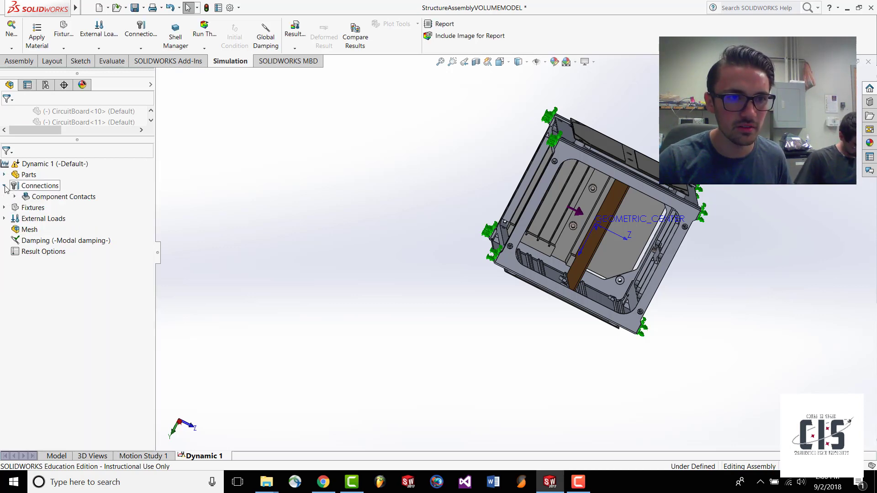
{"action": "left_click", "coordinate": [39, 188]}
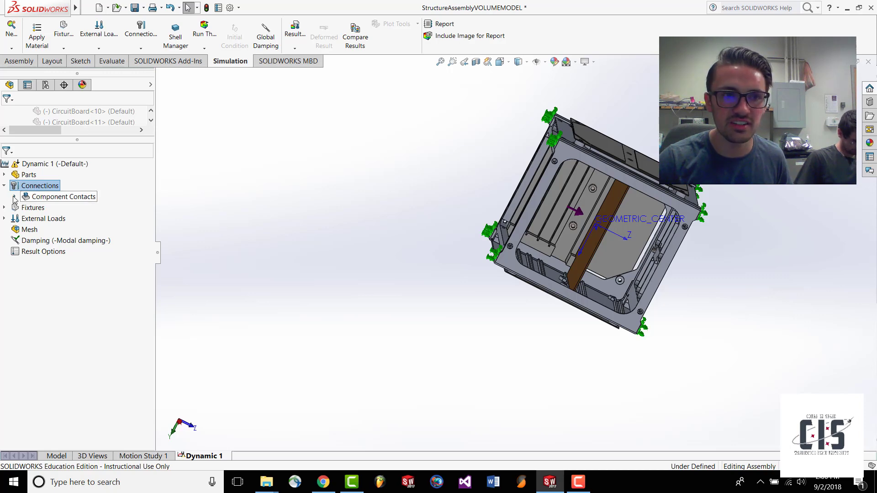
{"action": "left_click", "coordinate": [14, 197]}
{"action": "middle_click_drag", "start_coordinate": [393, 266], "coordinate": [590, 234]}
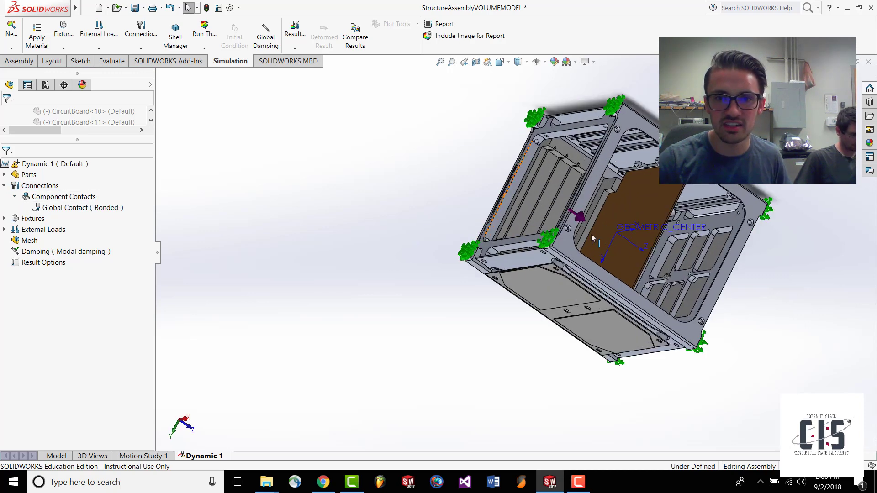
{"action": "scroll", "coordinate": [591, 233], "scroll_direction": "down", "scroll_amount": 4}
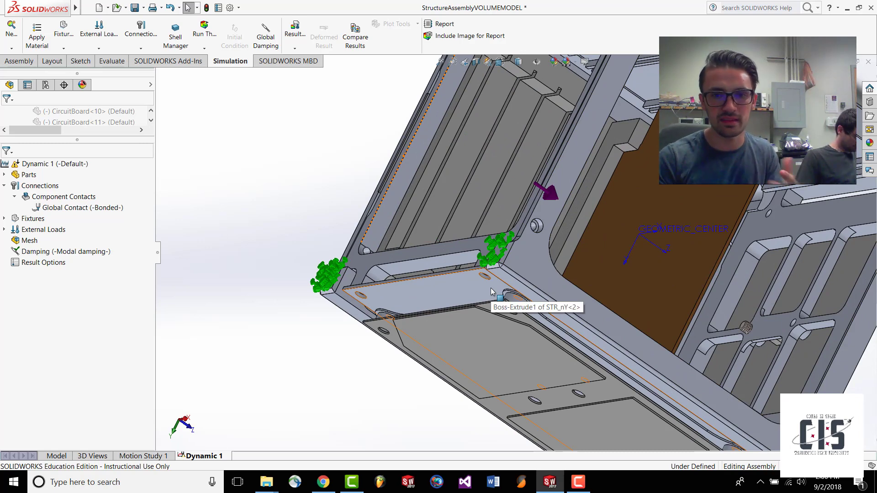
{"action": "middle_click_drag", "start_coordinate": [490, 288], "coordinate": [457, 311]}
{"action": "scroll", "coordinate": [453, 309], "scroll_direction": "up", "scroll_amount": 4}
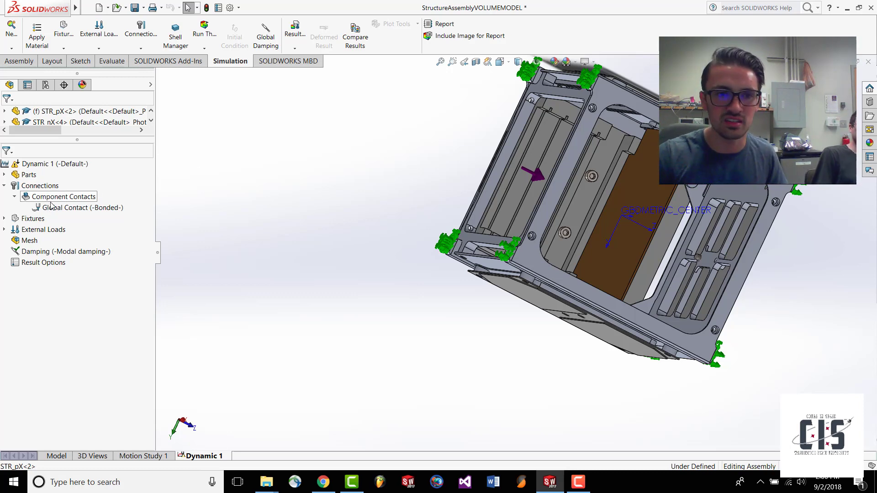
- Suppress the two M3x4 black-oxide screws visible on the backplane
{"action": "scroll", "coordinate": [556, 280], "scroll_direction": "down", "scroll_amount": 3}
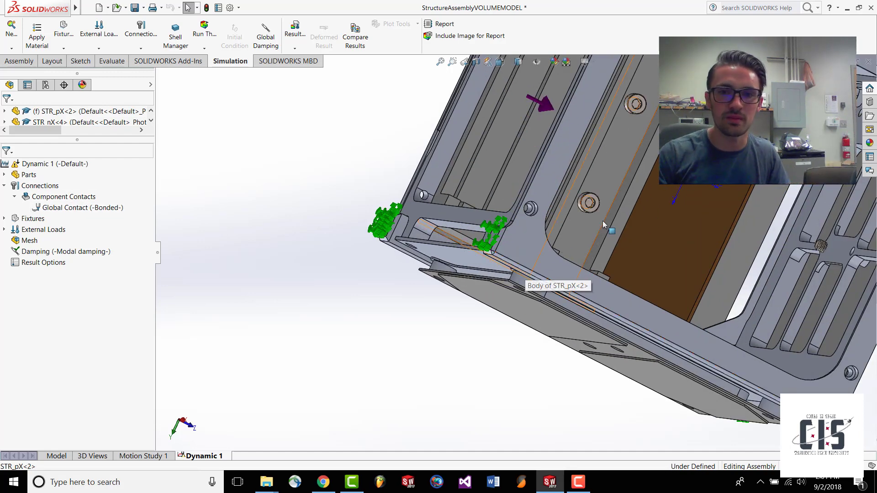
{"action": "scroll", "coordinate": [591, 220], "scroll_direction": "up", "scroll_amount": 4}
{"action": "scroll", "coordinate": [589, 226], "scroll_direction": "down", "scroll_amount": 3}
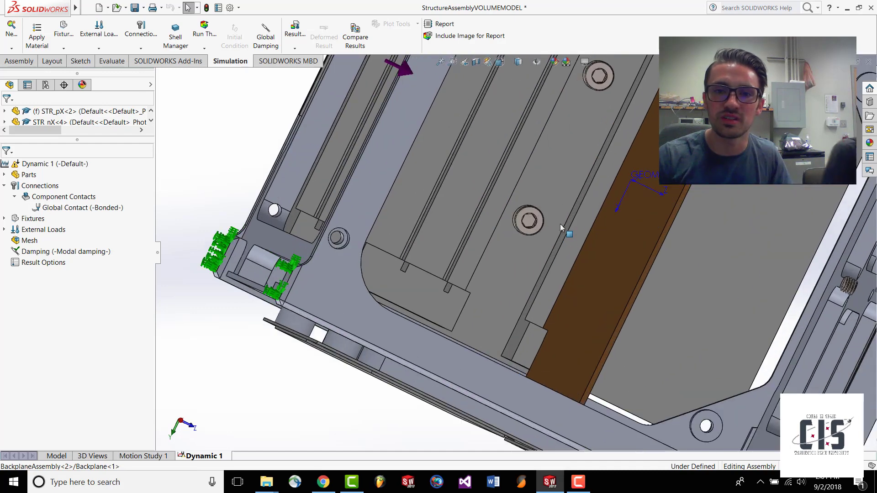
{"action": "left_click", "coordinate": [543, 223]}
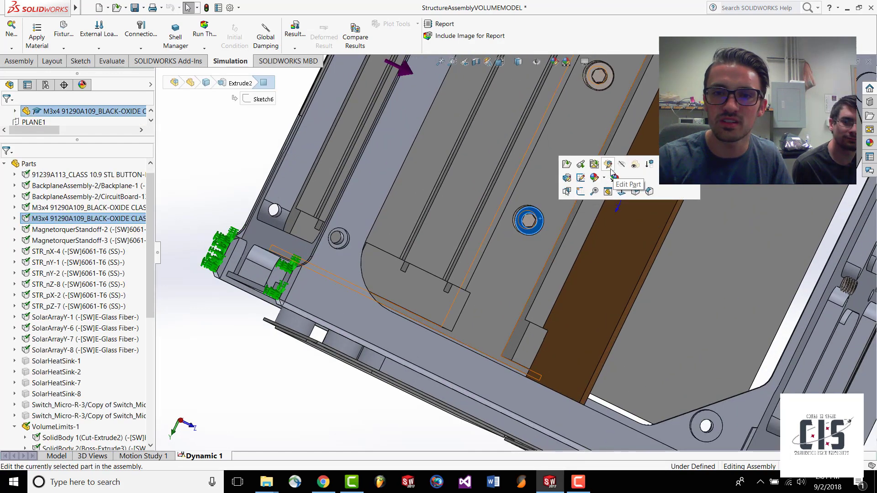
{"action": "left_click", "coordinate": [649, 165]}
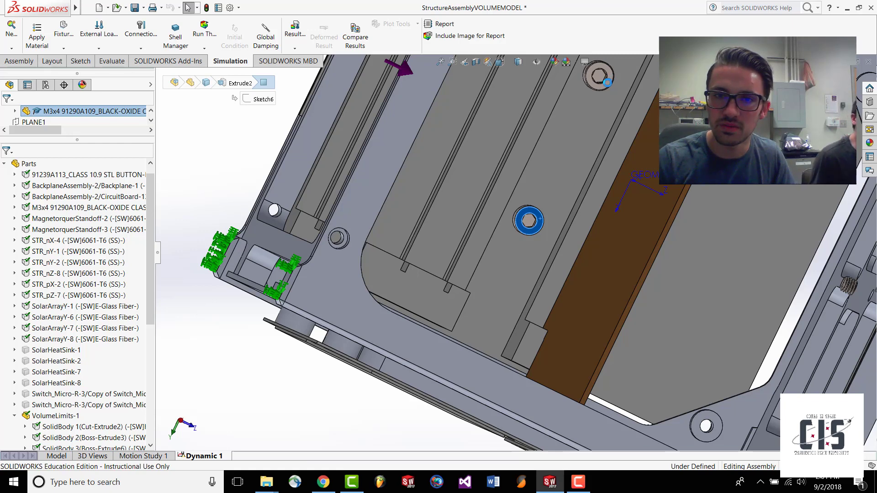
{"action": "left_click", "coordinate": [598, 77]}
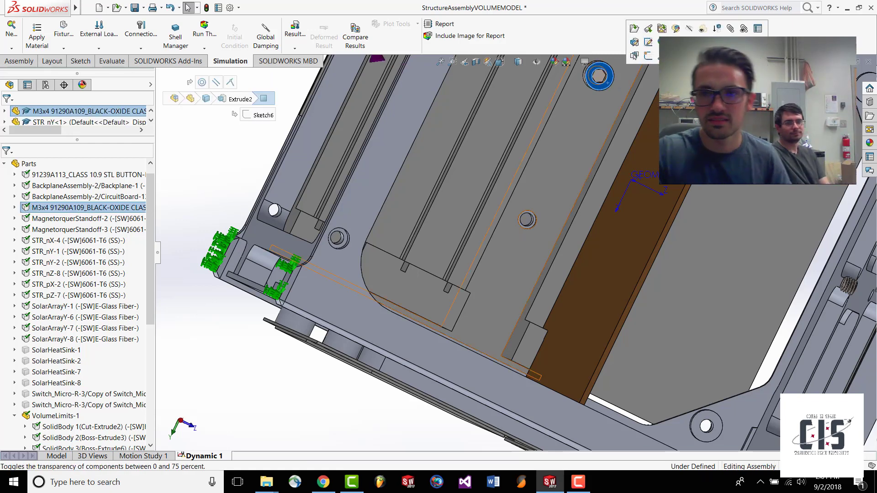
{"action": "left_click", "coordinate": [674, 29]}
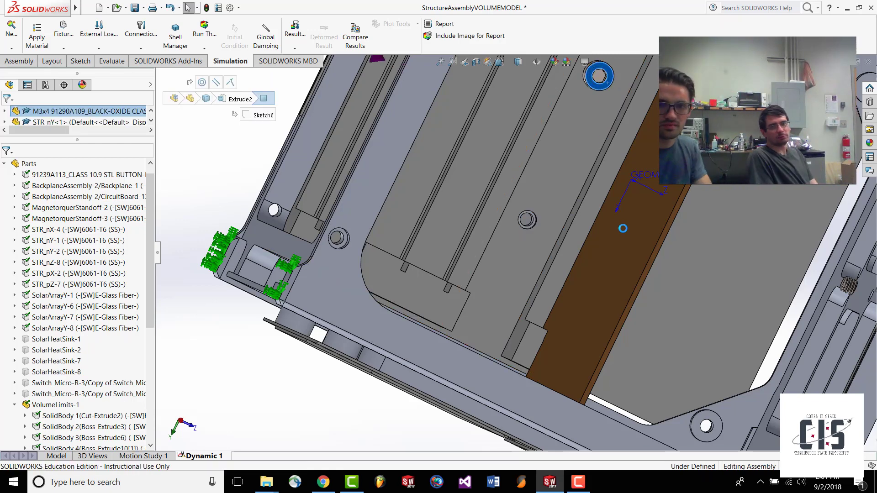
{"action": "scroll", "coordinate": [628, 252], "scroll_direction": "up", "scroll_amount": 3}
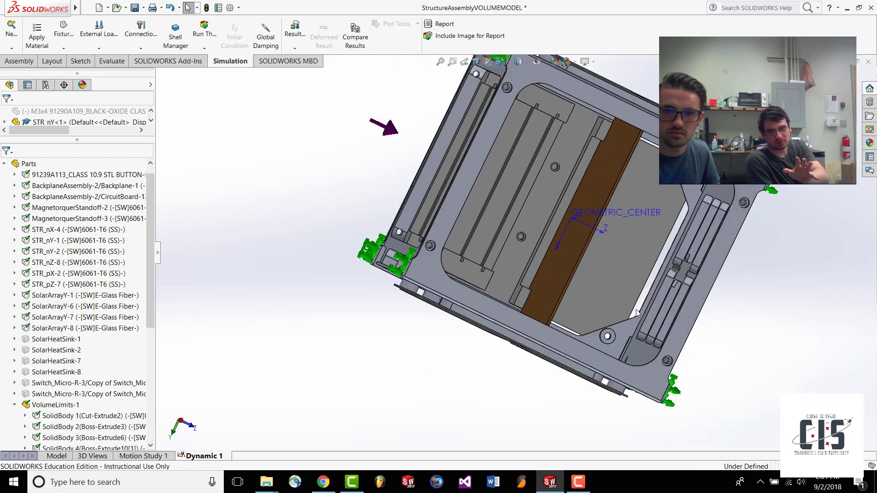
{"action": "scroll", "coordinate": [629, 254], "scroll_direction": "down", "scroll_amount": 3}
{"action": "scroll", "coordinate": [424, 206], "scroll_direction": "up", "scroll_amount": 1}
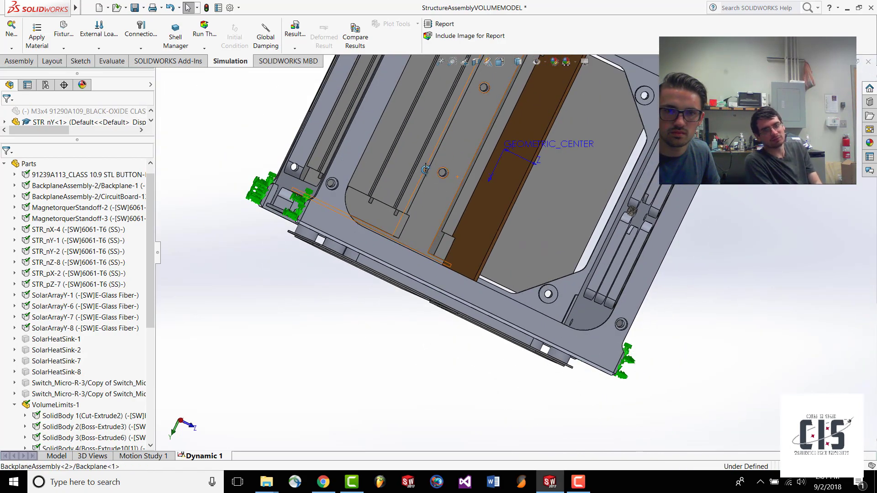
{"action": "middle_click_drag", "start_coordinate": [416, 203], "coordinate": [479, 208]}
{"action": "scroll", "coordinate": [482, 214], "scroll_direction": "down", "scroll_amount": 1}
{"action": "scroll", "coordinate": [483, 213], "scroll_direction": "up", "scroll_amount": 2}
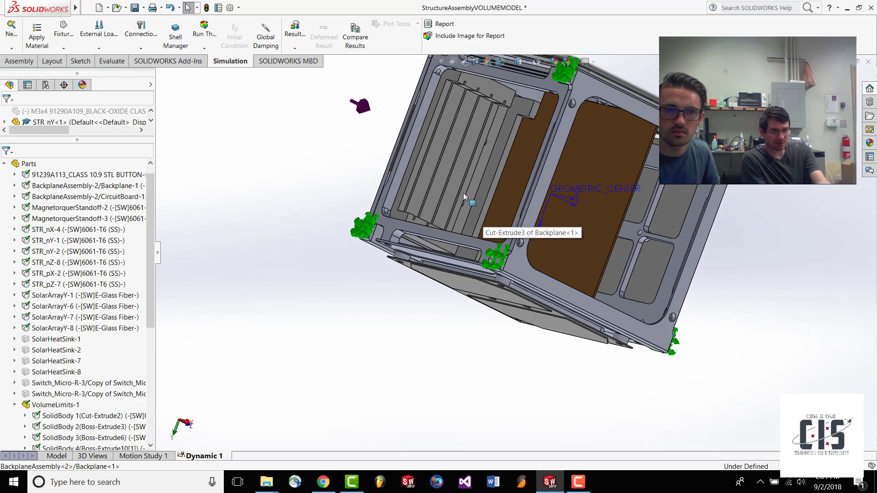
- Edit the bonded global contact to include non-touching faces with a maximum clearance of 0.1 mm, keeping the compatible mesh
{"action": "left_click", "coordinate": [4, 164]}
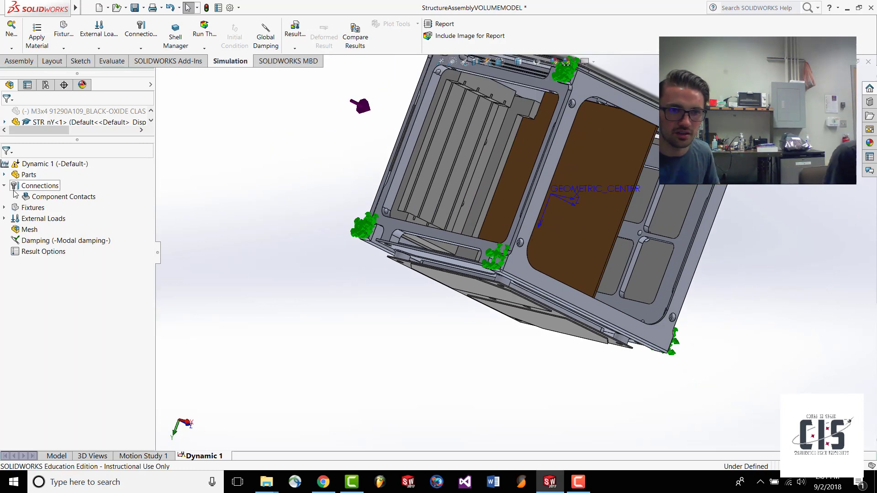
{"action": "left_click", "coordinate": [15, 197]}
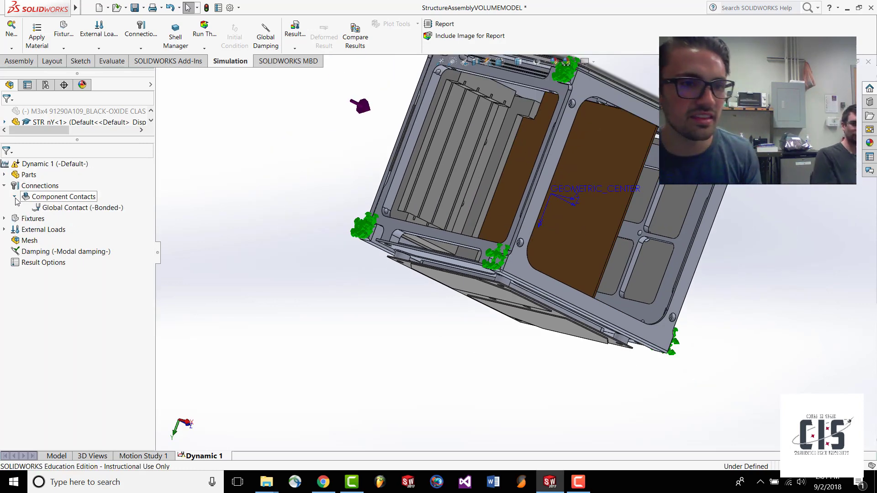
{"action": "left_click", "coordinate": [49, 211]}
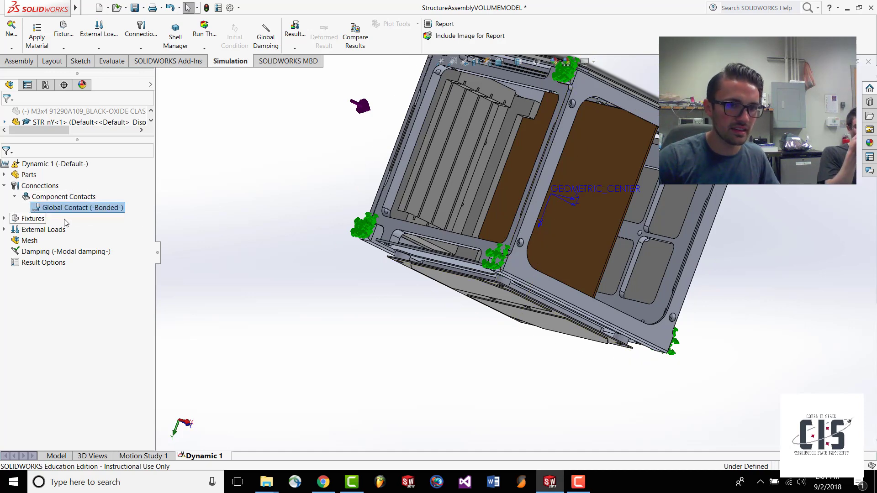
{"action": "right_click", "coordinate": [64, 211]}
{"action": "left_click", "coordinate": [79, 234]}
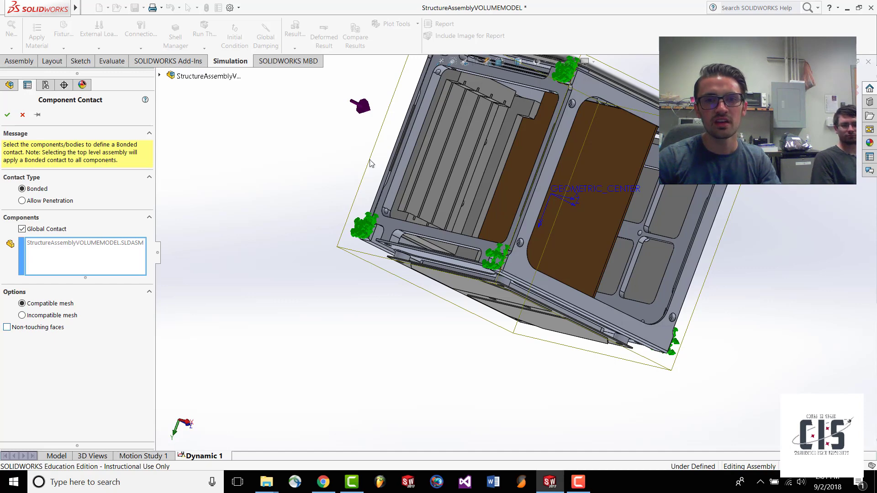
{"action": "left_click", "coordinate": [7, 327]}
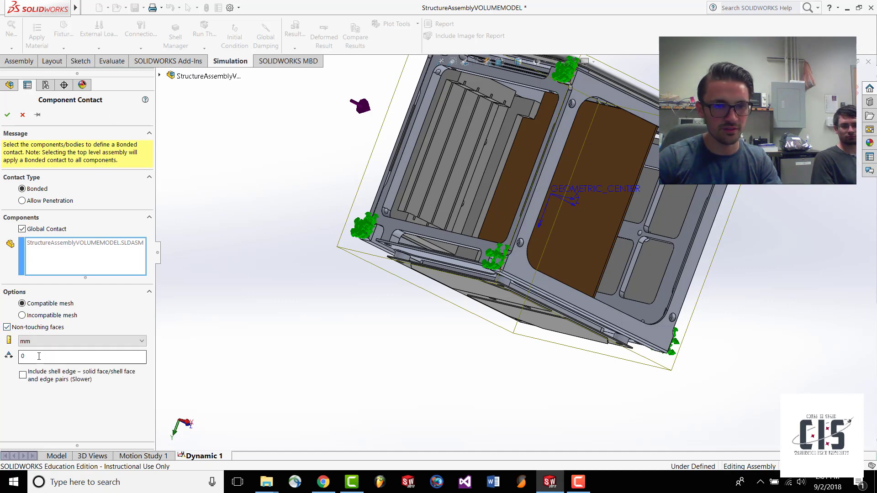
{"action": "scroll", "coordinate": [377, 218], "scroll_direction": "down", "scroll_amount": 5}
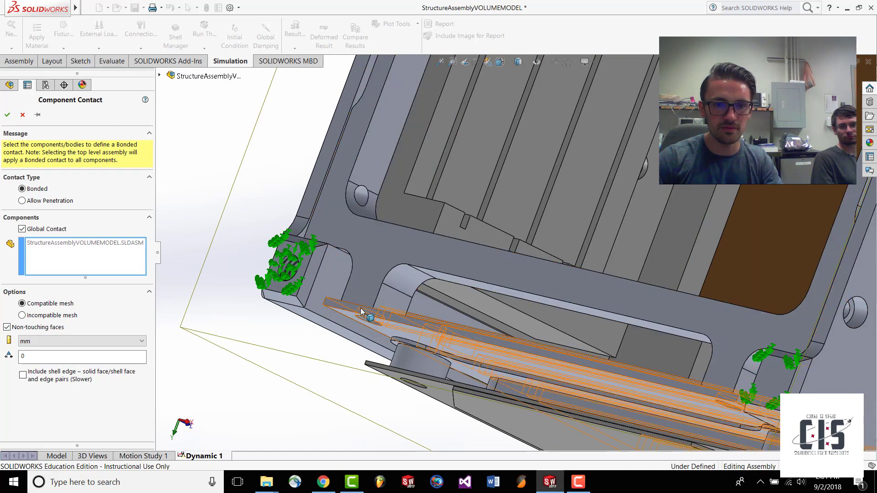
{"action": "scroll", "coordinate": [379, 301], "scroll_direction": "down", "scroll_amount": 3}
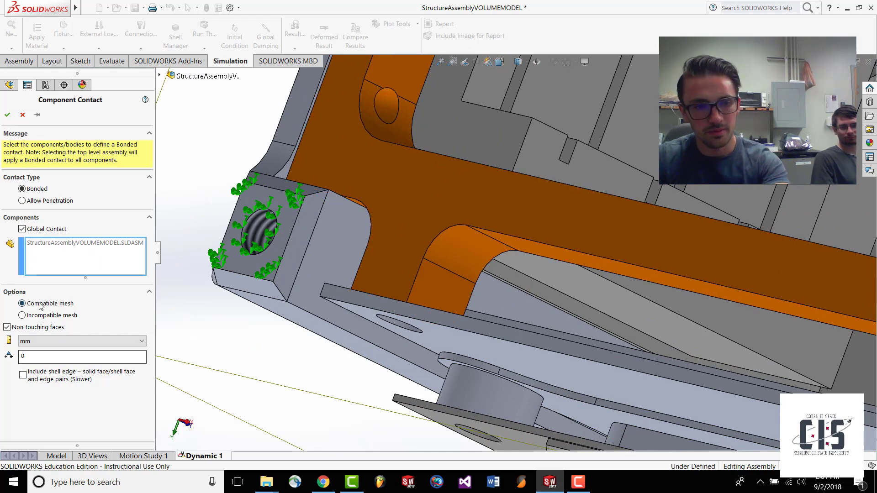
{"action": "double_click", "coordinate": [64, 360]}
{"action": "type", "text": "1"}
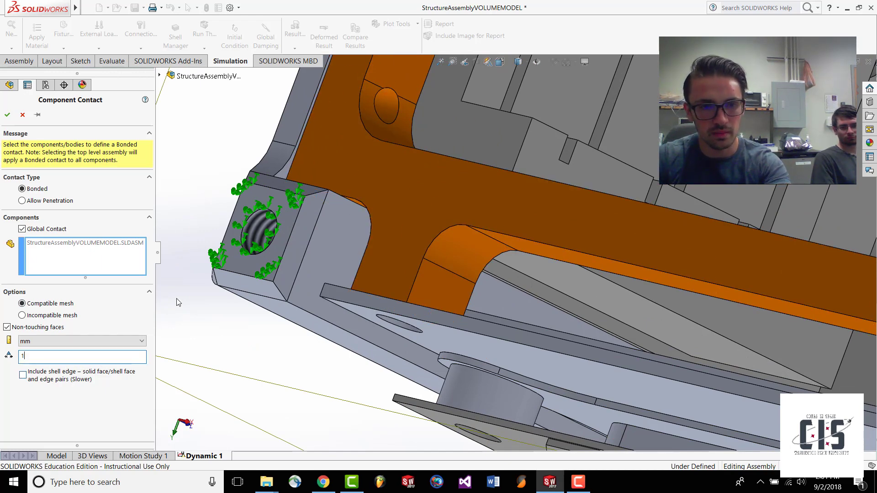
{"action": "scroll", "coordinate": [297, 347], "scroll_direction": "up", "scroll_amount": 3}
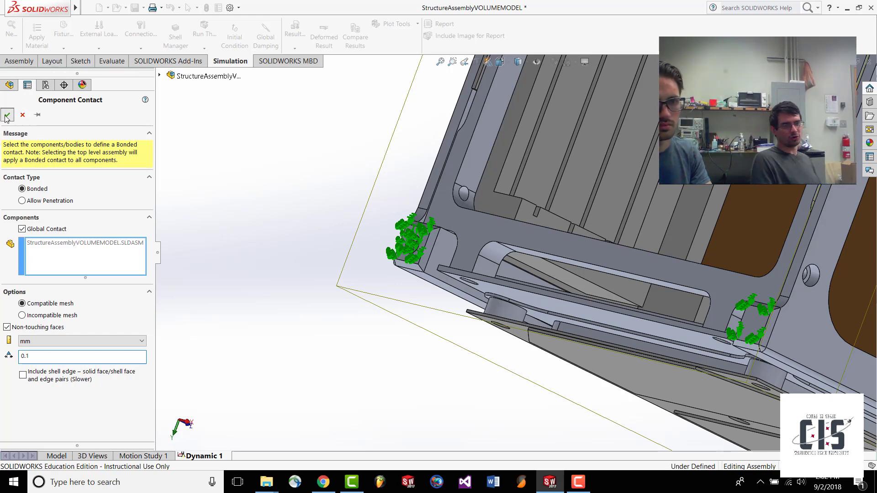
{"action": "key", "text": "Return"}
- Examine the assembly's fixed corners, checking how the structure panels, solar arrays and screw holes meet
{"action": "middle_click_drag", "start_coordinate": [199, 232], "coordinate": [309, 297]}
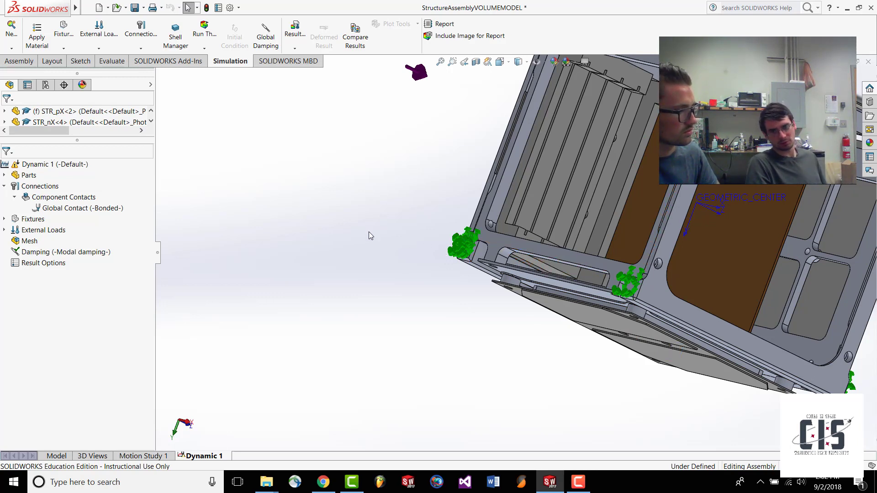
{"action": "scroll", "coordinate": [750, 111], "scroll_direction": "down", "scroll_amount": 3}
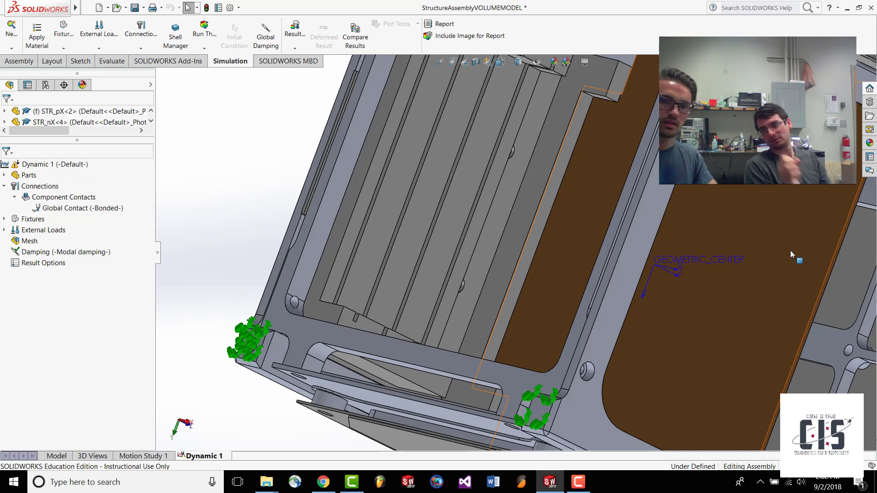
{"action": "scroll", "coordinate": [603, 370], "scroll_direction": "up", "scroll_amount": 2}
{"action": "scroll", "coordinate": [603, 369], "scroll_direction": "up", "scroll_amount": 2}
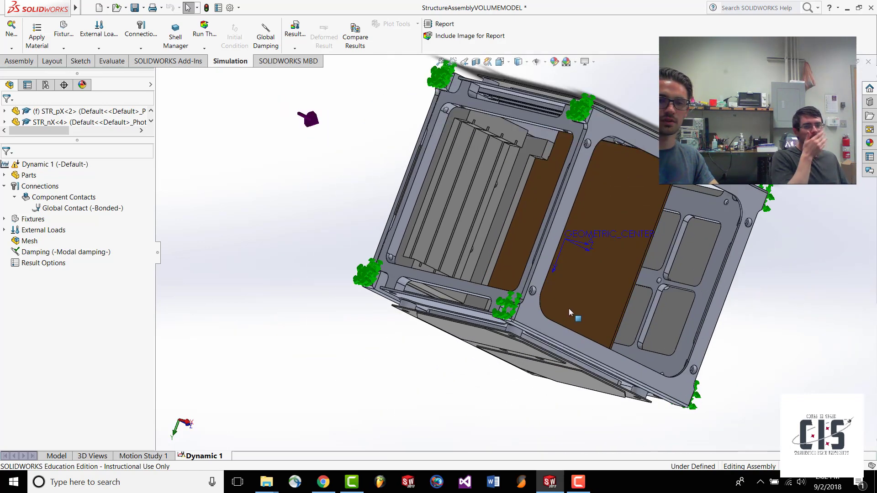
{"action": "scroll", "coordinate": [568, 308], "scroll_direction": "down", "scroll_amount": 5}
{"action": "mouse_move", "coordinate": [459, 231]}
{"action": "middle_mouse_down"}
{"action": "mouse_move", "coordinate": [526, 264]}
{"action": "mouse_move", "coordinate": [458, 244]}
{"action": "middle_mouse_up"}
{"action": "scroll", "coordinate": [458, 244], "scroll_direction": "down", "scroll_amount": 6}
{"action": "scroll", "coordinate": [489, 271], "scroll_direction": "up", "scroll_amount": 4}
{"action": "middle_click_drag", "start_coordinate": [489, 270], "coordinate": [470, 255]}
{"action": "scroll", "coordinate": [522, 245], "scroll_direction": "up", "scroll_amount": 3}
{"action": "scroll", "coordinate": [551, 267], "scroll_direction": "up", "scroll_amount": 5}
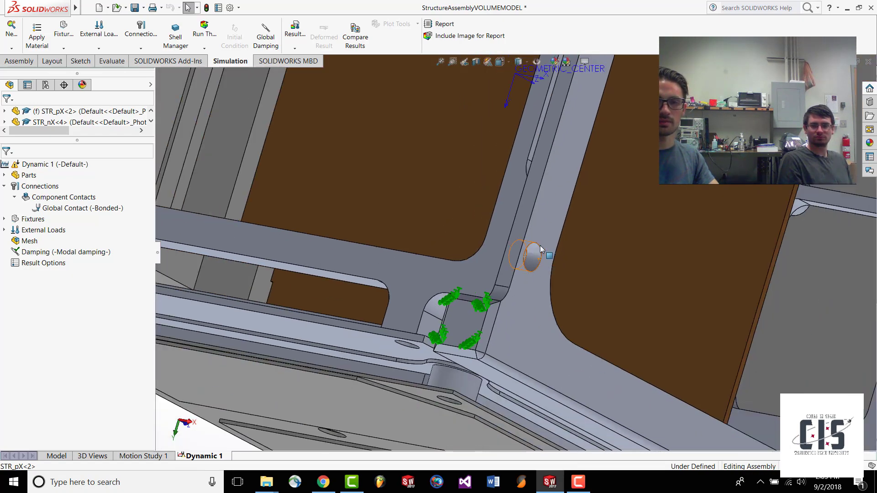
{"action": "scroll", "coordinate": [525, 234], "scroll_direction": "down", "scroll_amount": 5}
- Inspect the STR_nZ and STR_pX panel faces around the fixed corner and screw hole, then clear the selection
{"action": "left_click", "coordinate": [506, 270]}
{"action": "left_click", "coordinate": [506, 268]}
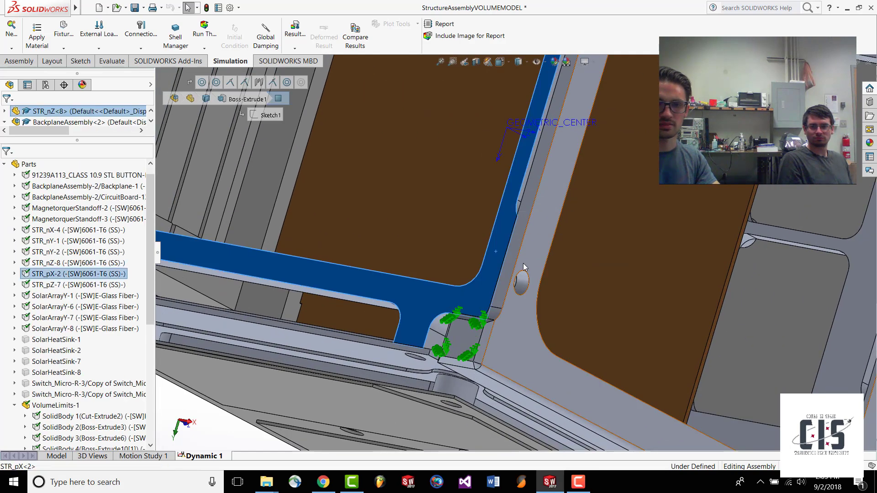
{"action": "left_click", "coordinate": [522, 263]}
{"action": "scroll", "coordinate": [520, 289], "scroll_direction": "down", "scroll_amount": 3}
{"action": "mouse_move", "coordinate": [514, 282]}
{"action": "middle_mouse_down"}
{"action": "mouse_move", "coordinate": [484, 270]}
{"action": "mouse_move", "coordinate": [514, 282]}
{"action": "middle_mouse_up"}
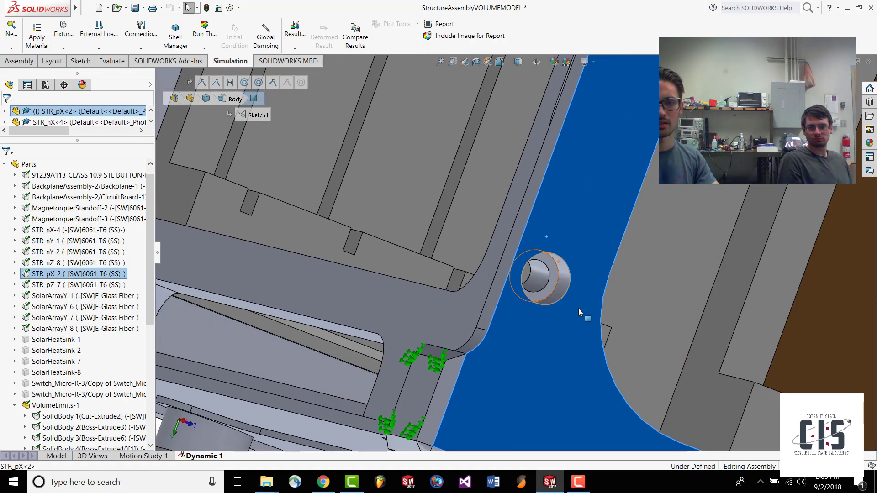
{"action": "scroll", "coordinate": [515, 275], "scroll_direction": "up", "scroll_amount": 2}
{"action": "middle_click_drag", "start_coordinate": [471, 253], "coordinate": [646, 313]}
{"action": "middle_click_drag", "start_coordinate": [536, 245], "coordinate": [452, 225]}
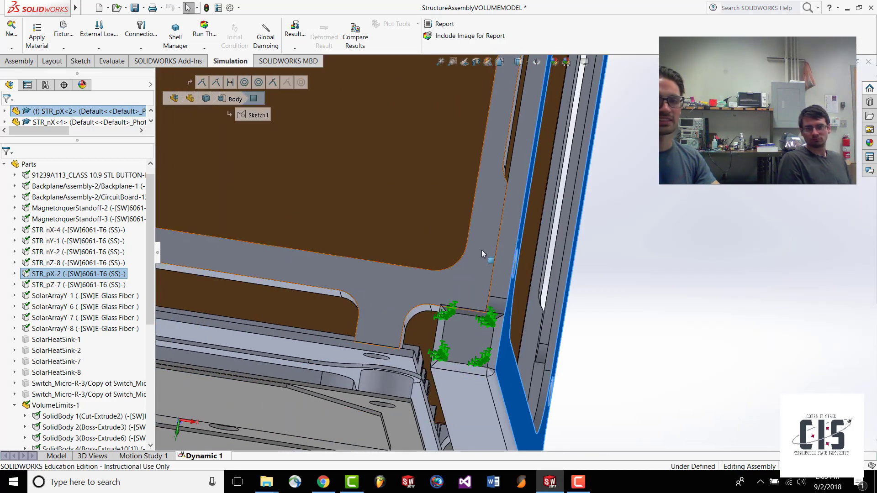
{"action": "scroll", "coordinate": [481, 250], "scroll_direction": "up", "scroll_amount": 6}
{"action": "key", "text": "Escape"}
{"action": "scroll", "coordinate": [524, 221], "scroll_direction": "down", "scroll_amount": 2}
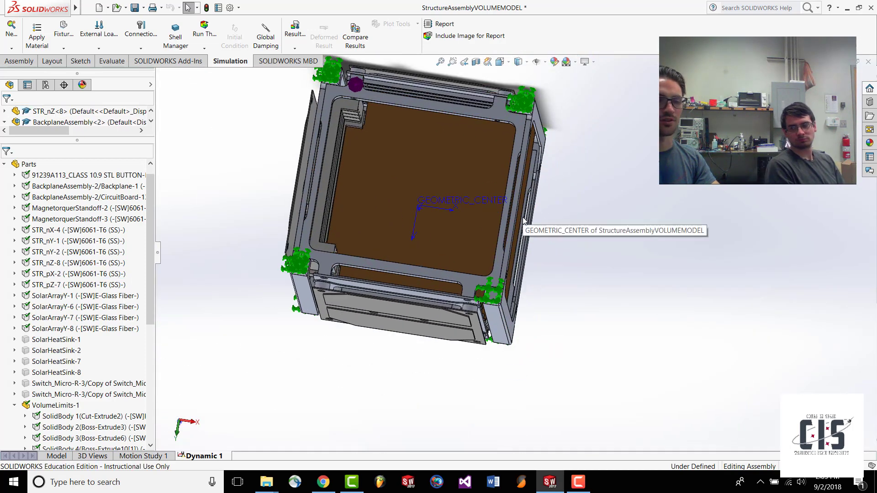
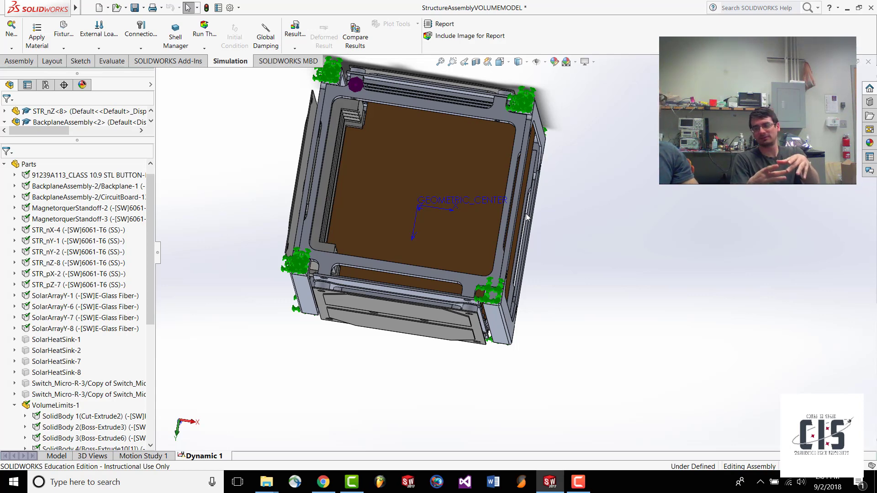
- Hide the STR_pX panel and examine the STR_pZ mating face and screw hole beneath it
{"action": "middle_click_drag", "start_coordinate": [547, 230], "coordinate": [477, 270]}
{"action": "scroll", "coordinate": [477, 270], "scroll_direction": "down", "scroll_amount": 5}
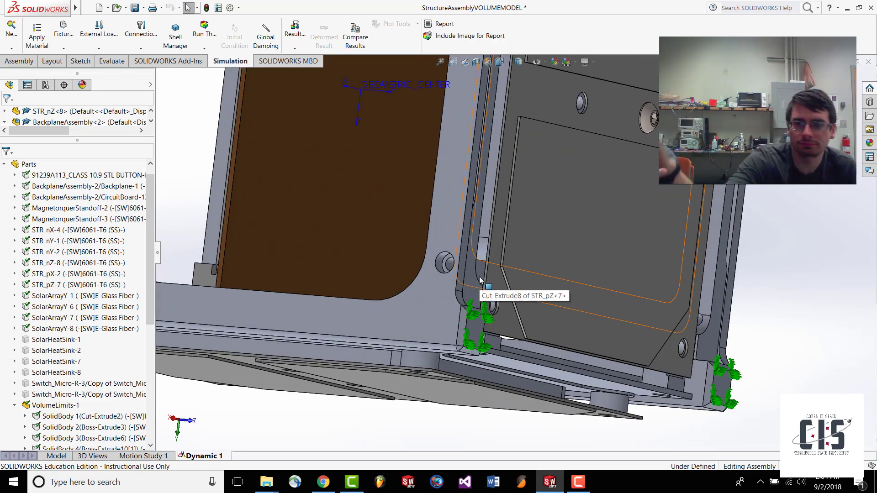
{"action": "right_click", "coordinate": [451, 181]}
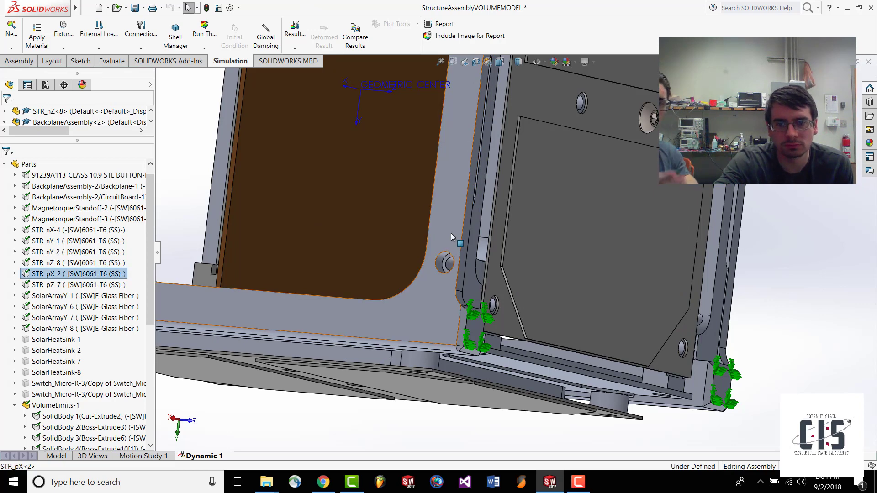
{"action": "left_click", "coordinate": [515, 138]}
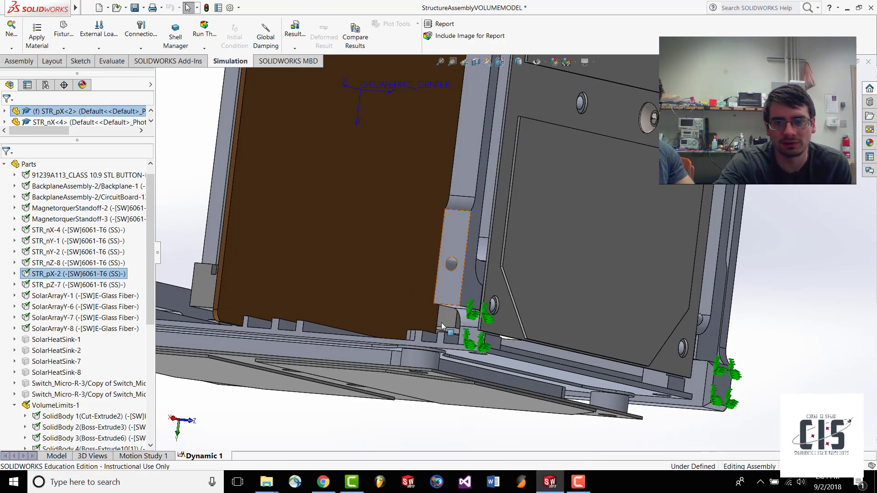
{"action": "scroll", "coordinate": [455, 278], "scroll_direction": "down", "scroll_amount": 3}
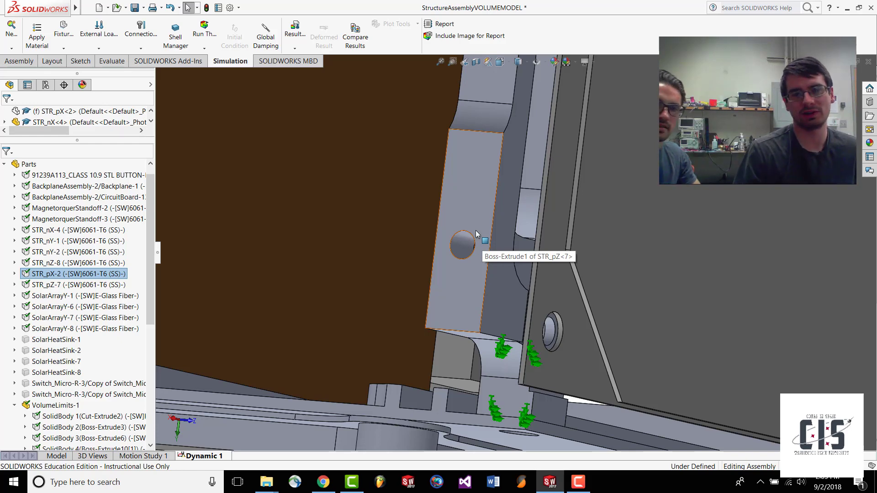
{"action": "scroll", "coordinate": [536, 423], "scroll_direction": "up", "scroll_amount": 1}
{"action": "scroll", "coordinate": [536, 424], "scroll_direction": "up", "scroll_amount": 5}
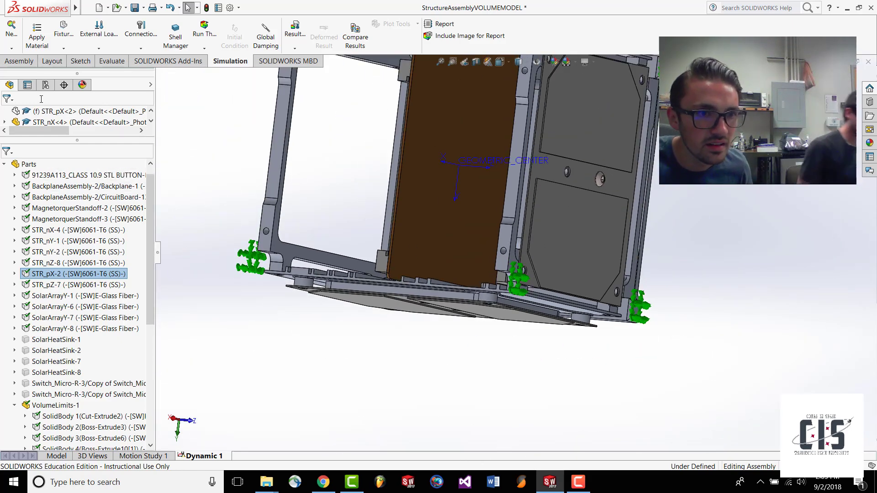
- Show the hidden STR_pX panel again and clear the selection
{"action": "left_click", "coordinate": [52, 112]}
{"action": "right_click", "coordinate": [52, 113]}
{"action": "left_click", "coordinate": [100, 87]}
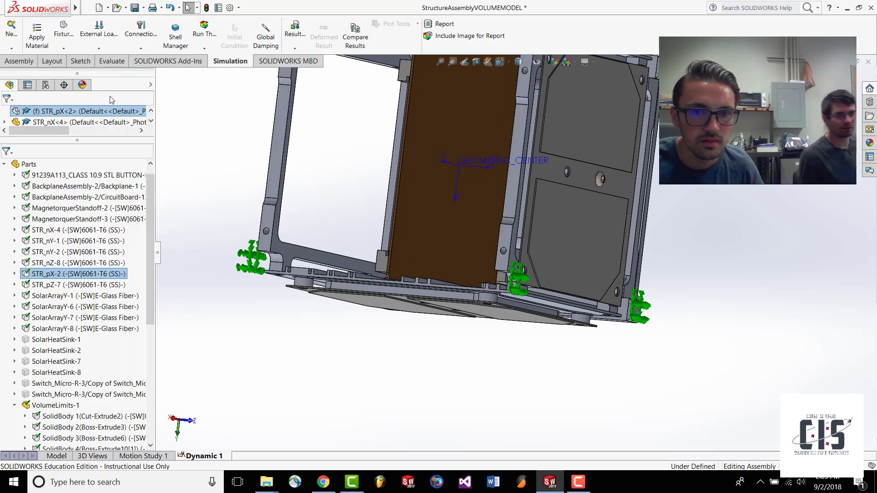
{"action": "left_click", "coordinate": [760, 353]}
{"action": "scroll", "coordinate": [665, 327], "scroll_direction": "up", "scroll_amount": 4}
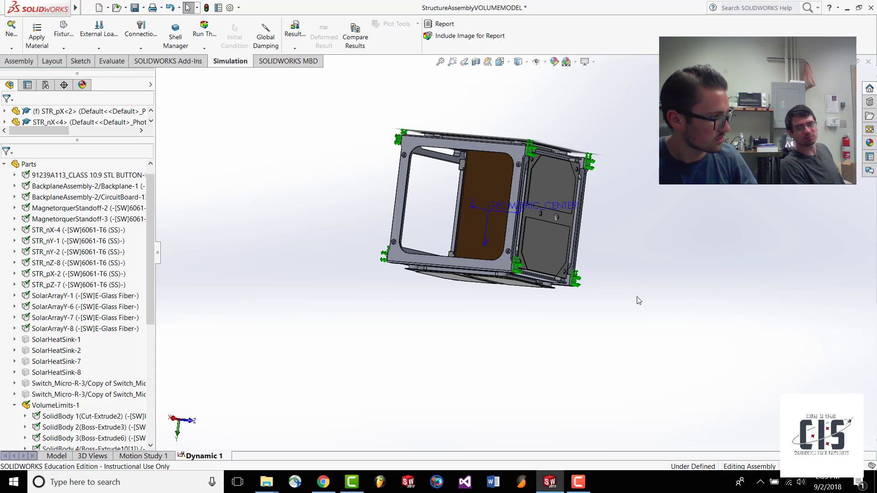
{"action": "middle_click_drag", "start_coordinate": [561, 238], "coordinate": [249, 198]}
{"action": "middle_click_drag", "start_coordinate": [536, 211], "coordinate": [411, 182]}
{"action": "scroll", "coordinate": [410, 182], "scroll_direction": "down", "scroll_amount": 6}
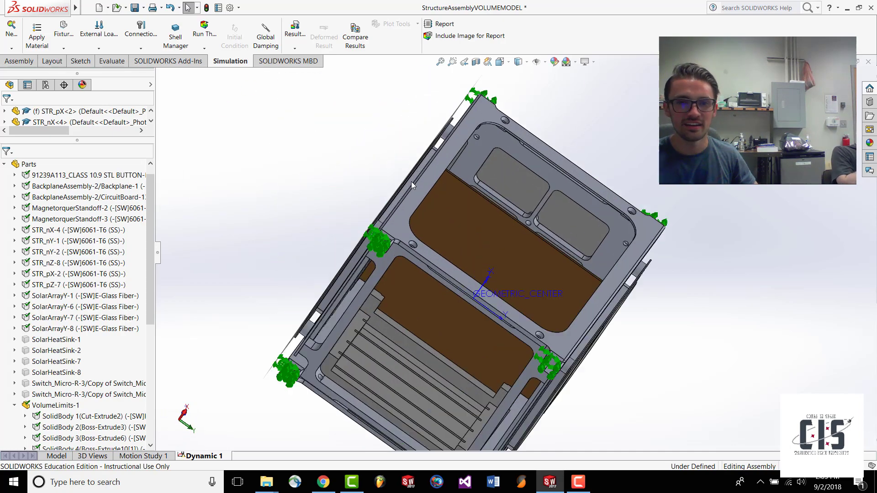
{"action": "scroll", "coordinate": [418, 297], "scroll_direction": "up", "scroll_amount": 6}
{"action": "middle_click_drag", "start_coordinate": [418, 298], "coordinate": [592, 294]}
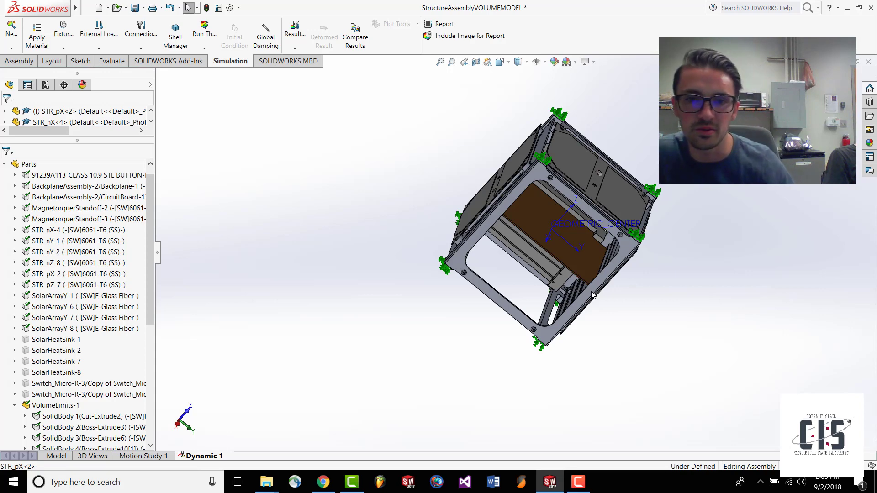
{"action": "middle_click_drag", "start_coordinate": [615, 309], "coordinate": [660, 235]}
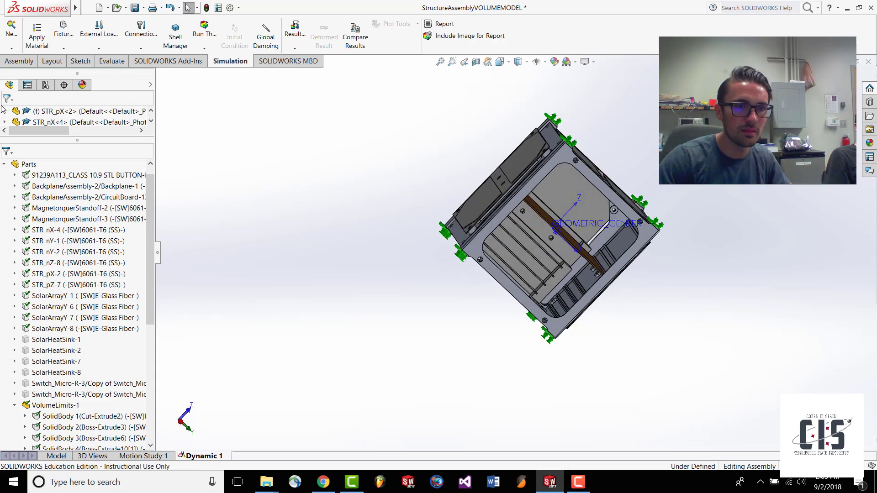
- Collapse the parts list and the component contacts in the Dynamic 1 study tree
{"action": "left_click", "coordinate": [4, 164]}
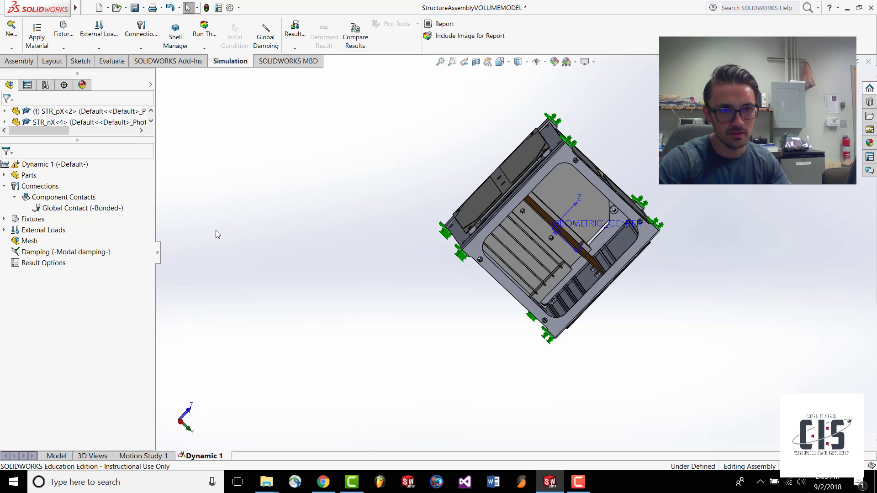
{"action": "left_click", "coordinate": [578, 481]}
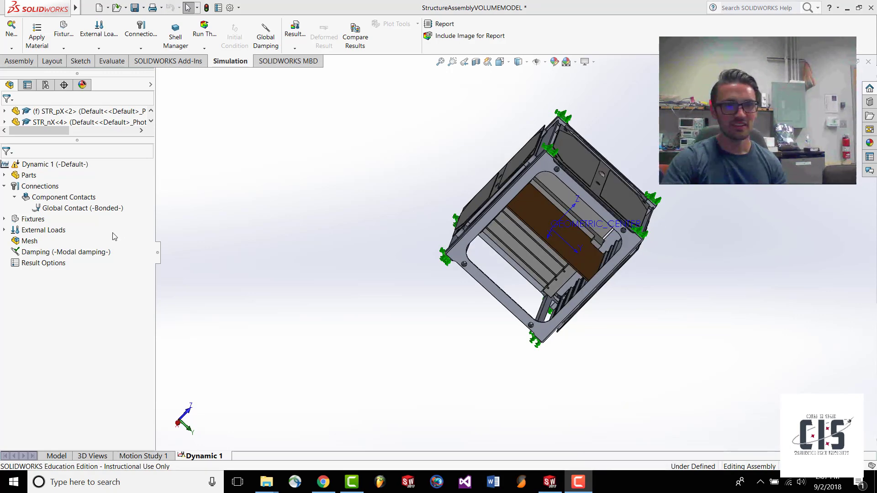
{"action": "left_click", "coordinate": [114, 236]}
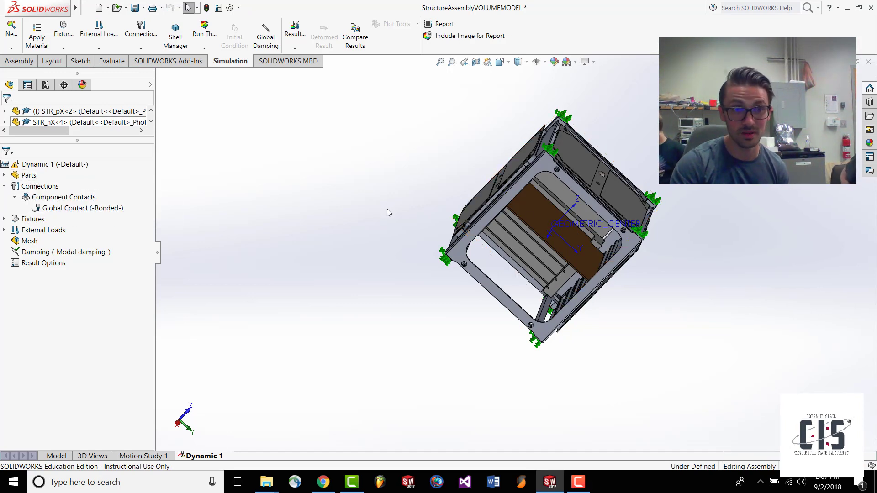
{"action": "left_click", "coordinate": [13, 198]}
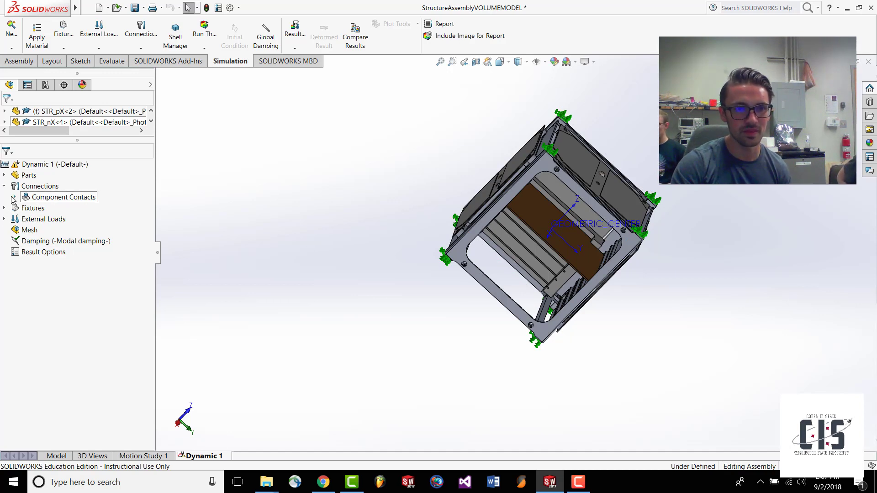
- Try to mesh the assembly at about medium density, enabling the option to remesh failed parts with incompatible mesh
{"action": "left_click", "coordinate": [4, 185]}
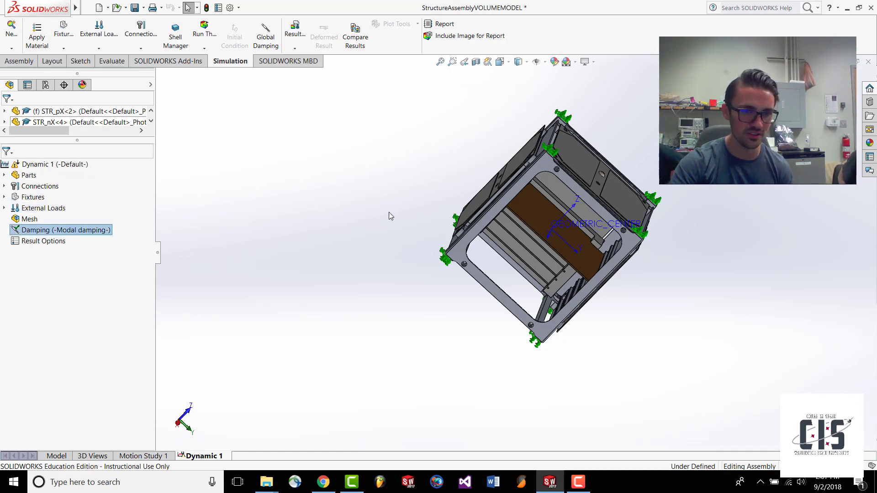
{"action": "right_click", "coordinate": [32, 222]}
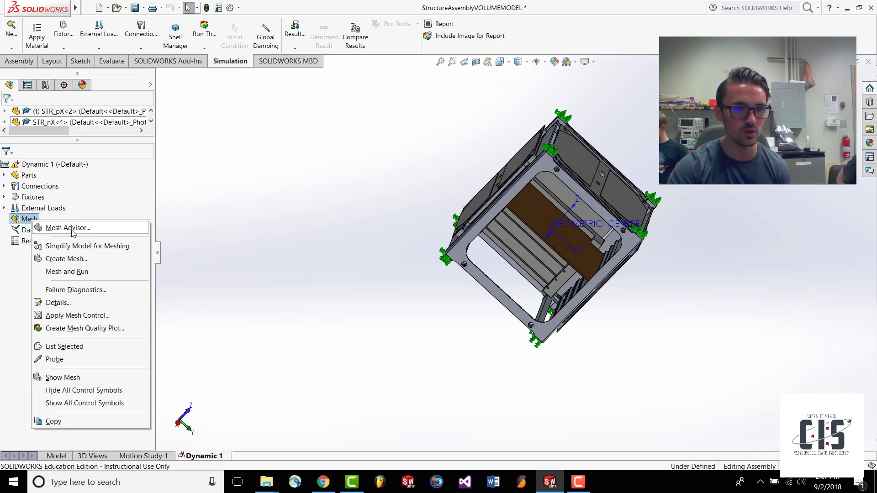
{"action": "left_click", "coordinate": [66, 258]}
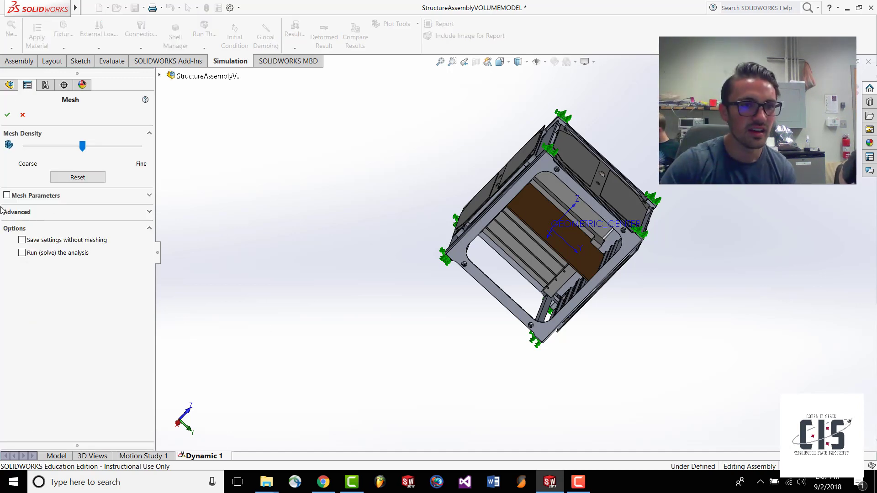
{"action": "left_click_drag", "start_coordinate": [86, 150], "coordinate": [105, 155]}
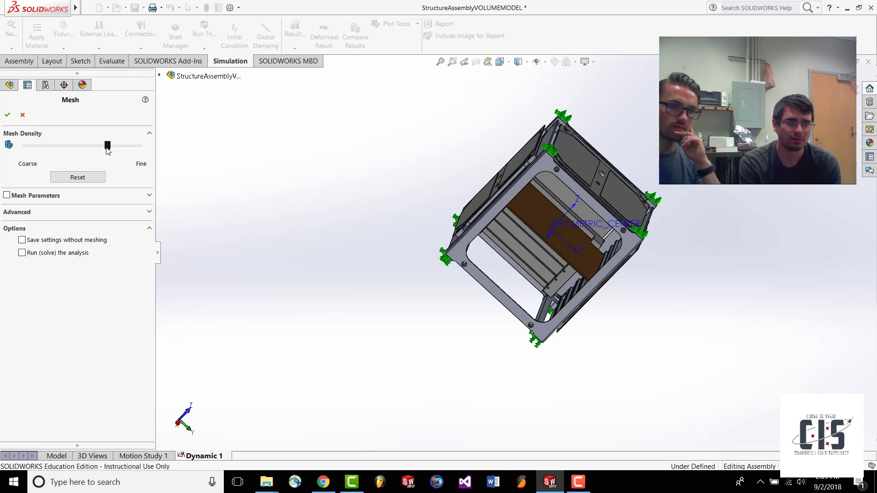
{"action": "left_click_drag", "start_coordinate": [107, 147], "coordinate": [116, 151]}
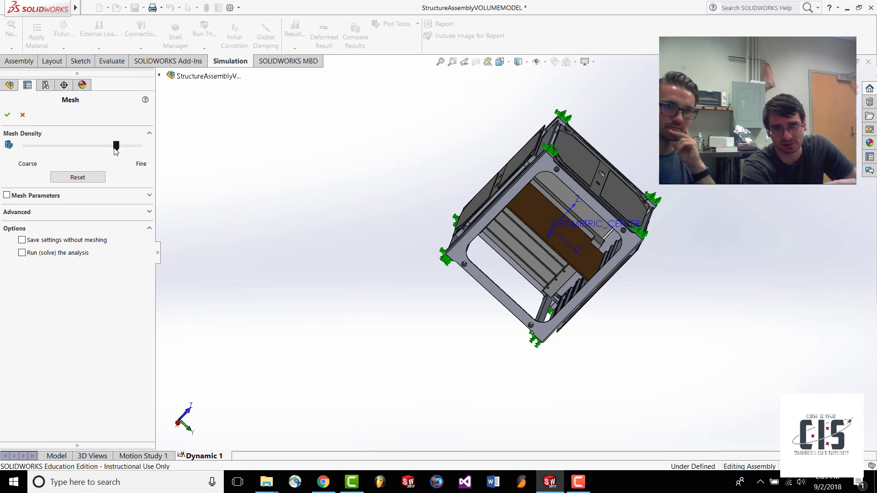
{"action": "left_click_drag", "start_coordinate": [116, 146], "coordinate": [27, 147]}
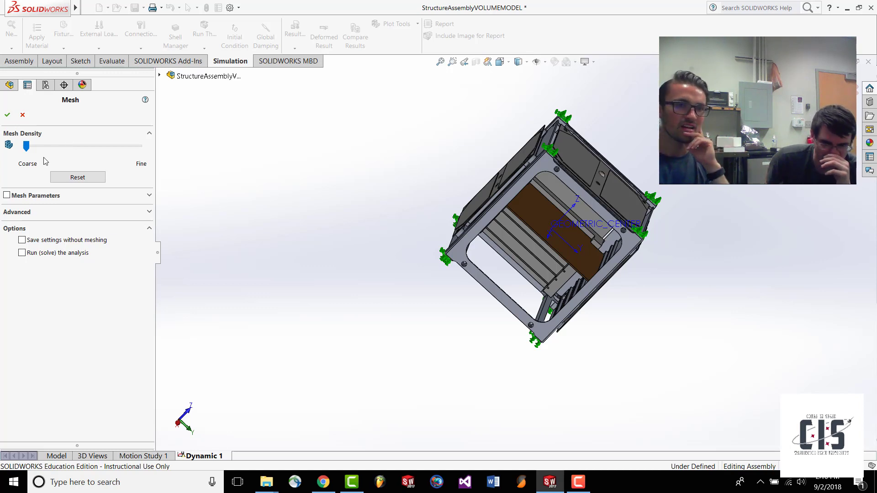
{"action": "left_click", "coordinate": [73, 215]}
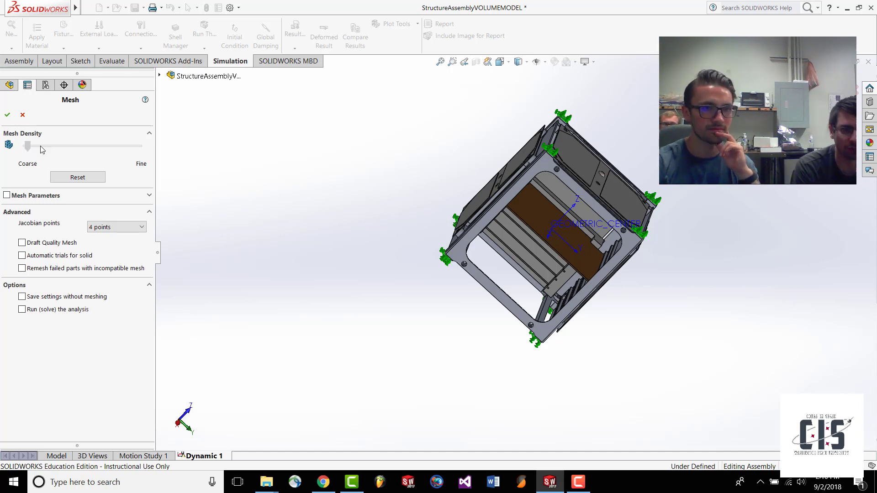
{"action": "left_click_drag", "start_coordinate": [27, 146], "coordinate": [85, 155]}
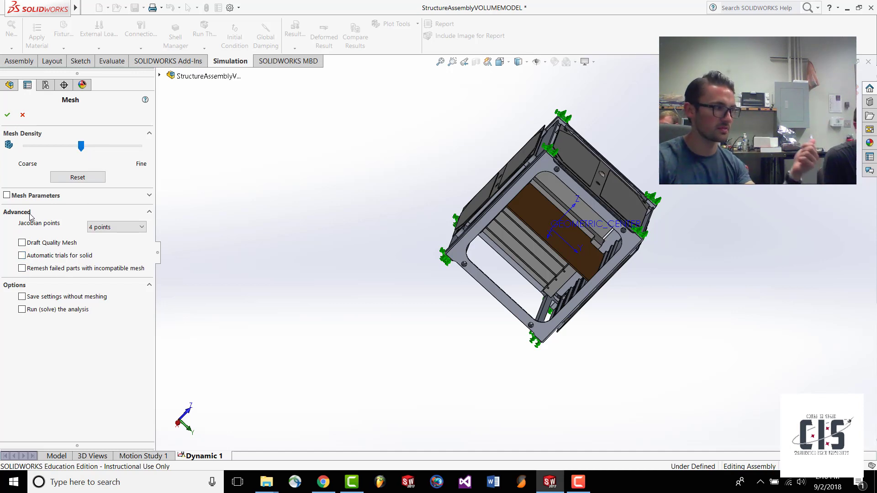
{"action": "left_click", "coordinate": [21, 269]}
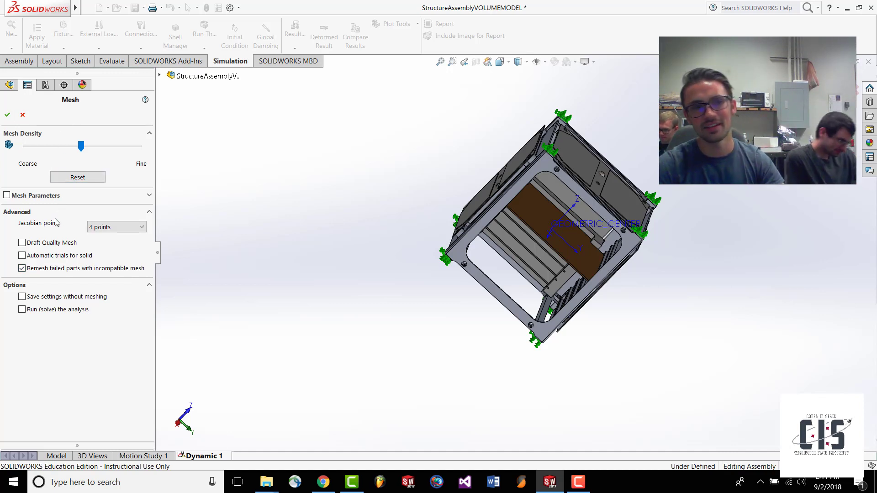
{"action": "left_click", "coordinate": [7, 117]}
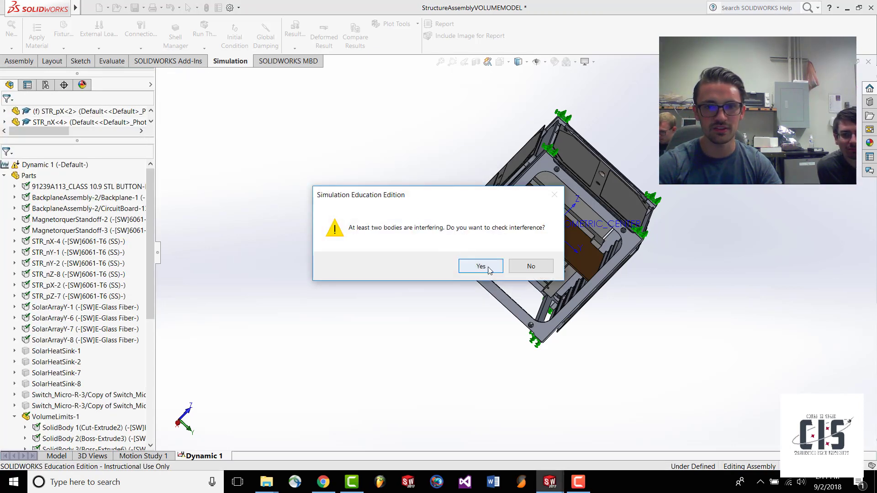
- Agree to check for interfering bodies, calculate interferences for the whole assembly and examine the largest one from several sides
{"action": "left_click", "coordinate": [473, 269]}
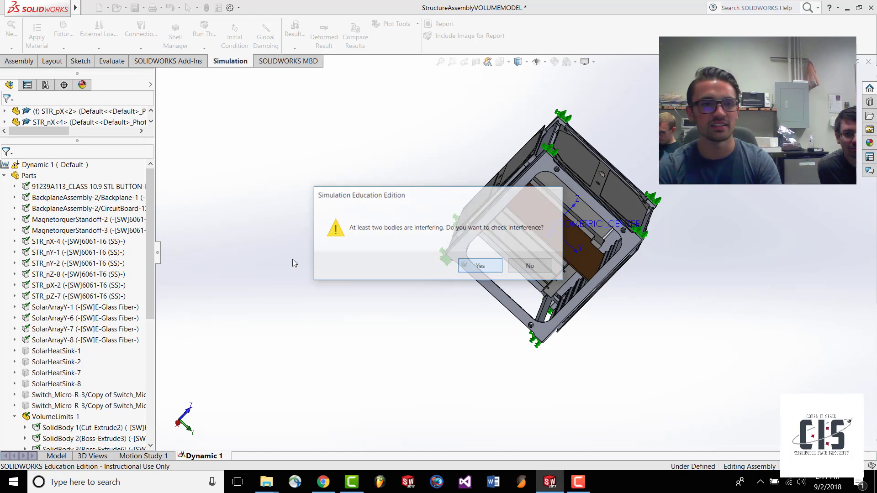
{"action": "left_click", "coordinate": [490, 293]}
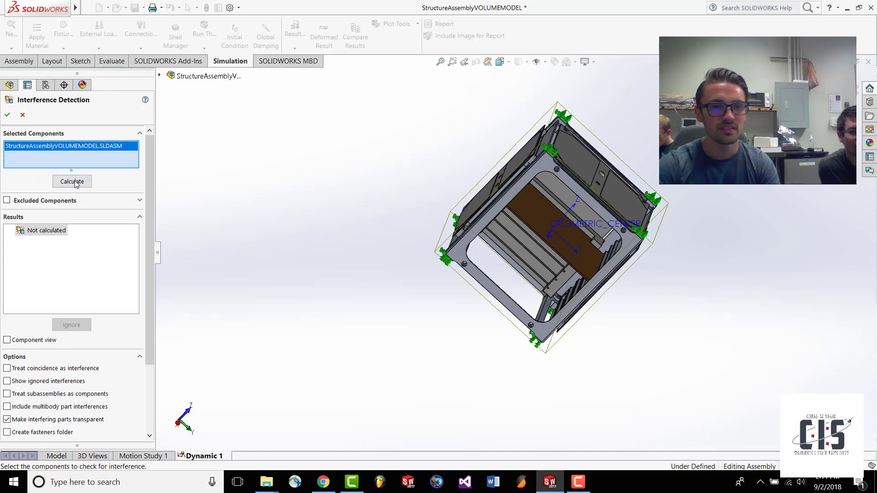
{"action": "left_click", "coordinate": [81, 182]}
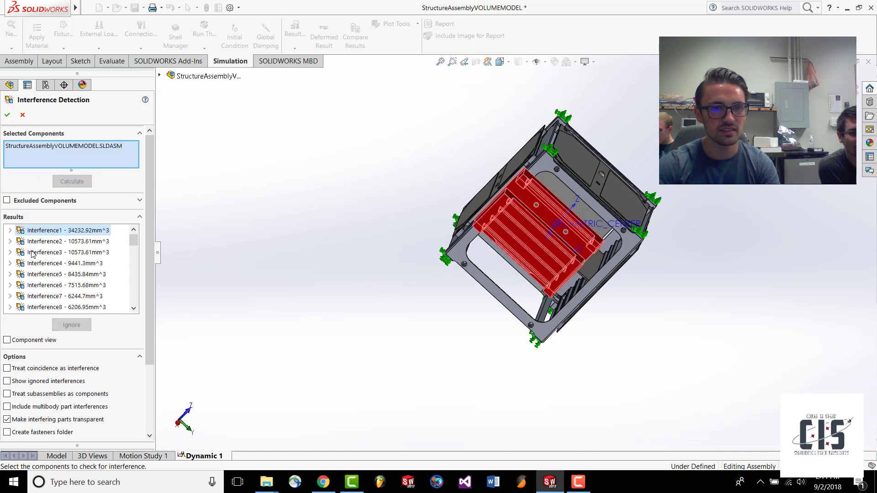
{"action": "middle_click_drag", "start_coordinate": [518, 248], "coordinate": [593, 224]}
{"action": "scroll", "coordinate": [543, 212], "scroll_direction": "down", "scroll_amount": 5}
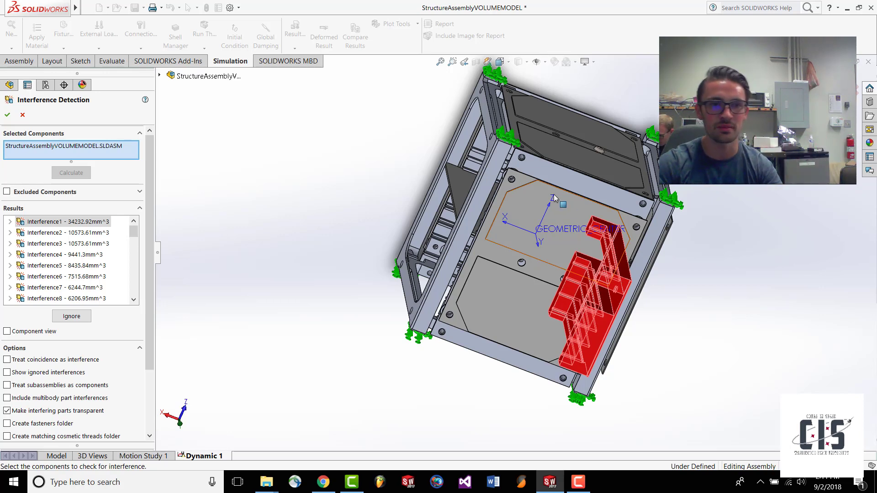
{"action": "middle_click_drag", "start_coordinate": [509, 263], "coordinate": [530, 255]}
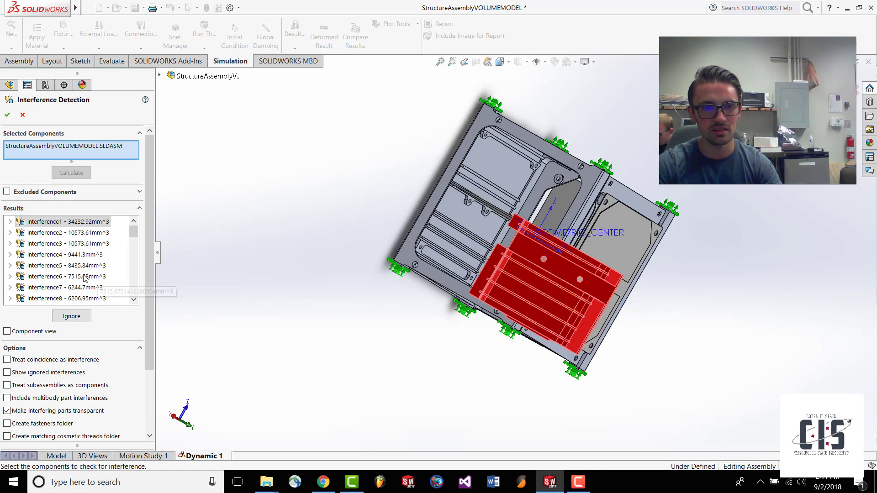
- Highlight the sixth and seventh interferences and examine the seventh closely around the fixed corner of the frame
{"action": "left_click", "coordinate": [66, 276]}
{"action": "left_click", "coordinate": [85, 289]}
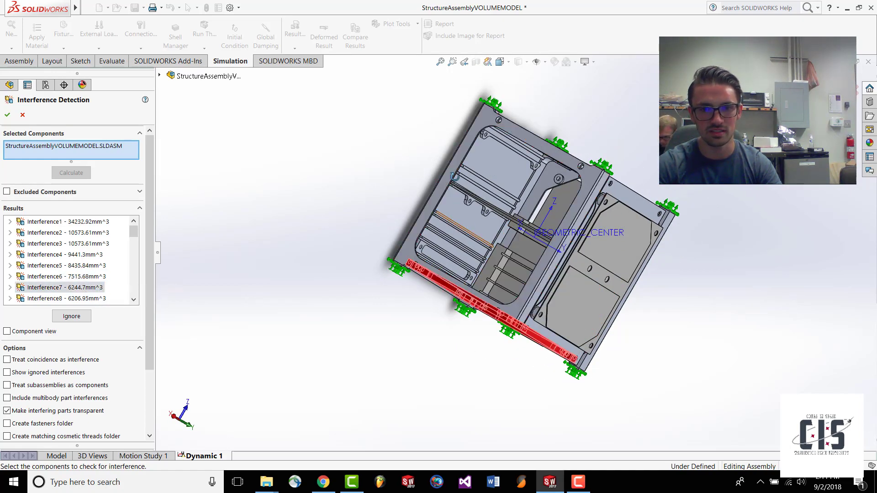
{"action": "middle_click_drag", "start_coordinate": [488, 251], "coordinate": [509, 223]}
{"action": "scroll", "coordinate": [513, 267], "scroll_direction": "down", "scroll_amount": 6}
{"action": "scroll", "coordinate": [514, 271], "scroll_direction": "down", "scroll_amount": 3}
{"action": "middle_click_drag", "start_coordinate": [548, 248], "coordinate": [583, 204]}
{"action": "scroll", "coordinate": [543, 235], "scroll_direction": "up", "scroll_amount": 2}
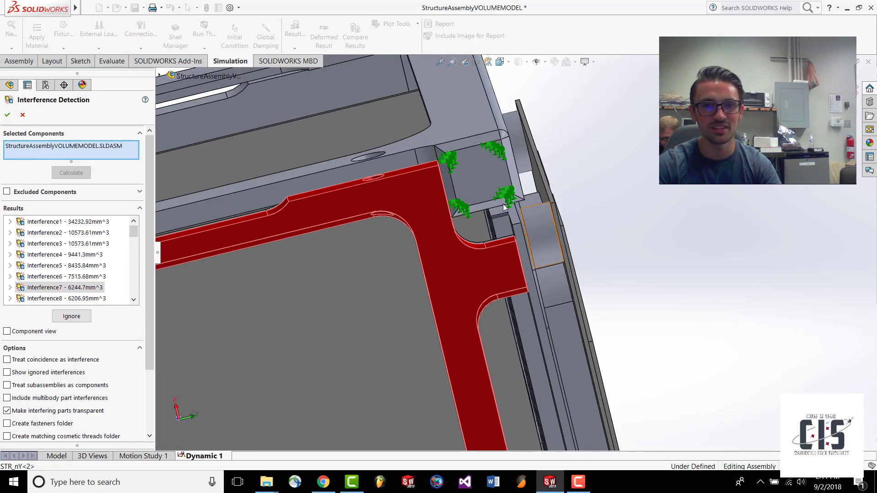
{"action": "middle_click_drag", "start_coordinate": [527, 237], "coordinate": [452, 157]}
{"action": "scroll", "coordinate": [408, 206], "scroll_direction": "down", "scroll_amount": 2}
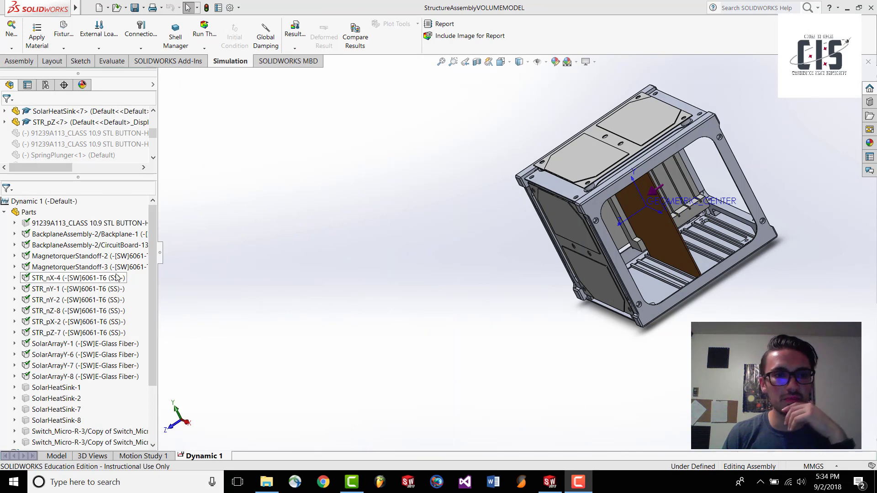
- Unsuppress the VolumeLimits component in the assembly and make it visible around the structure
{"action": "left_click_drag", "start_coordinate": [124, 177], "coordinate": [133, 277]}
{"action": "middle_click_drag", "start_coordinate": [777, 94], "coordinate": [617, 240]}
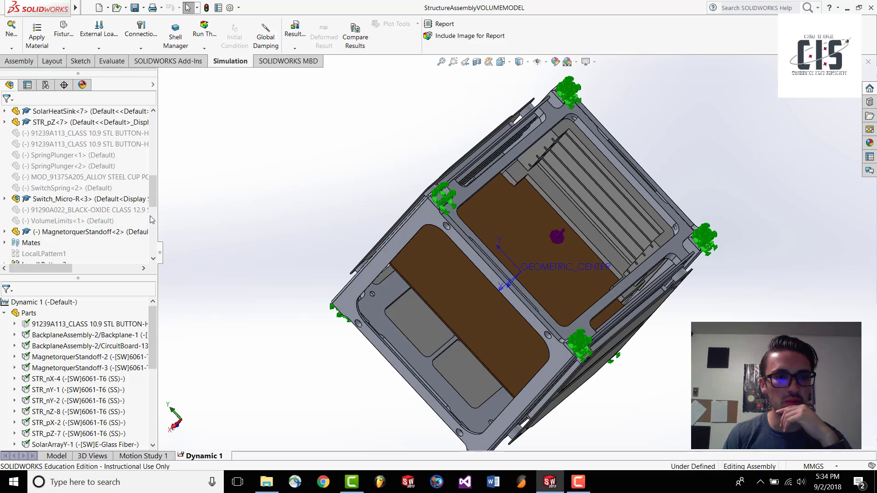
{"action": "left_click", "coordinate": [101, 222]}
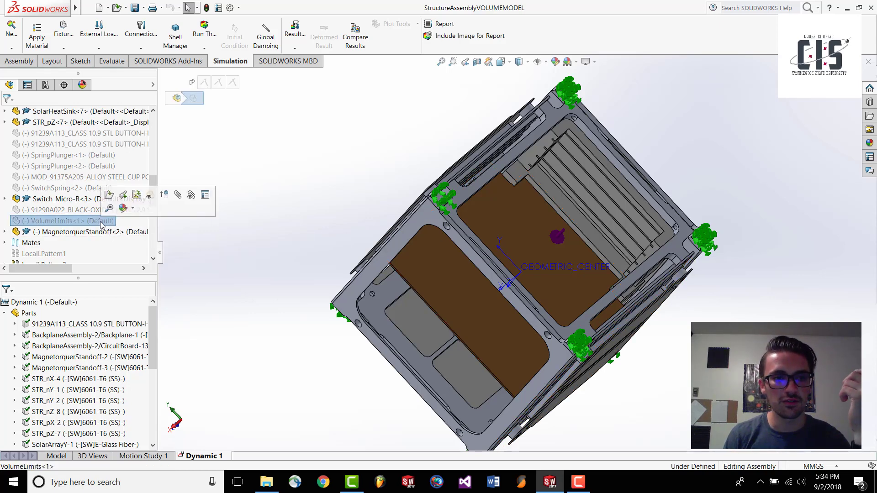
{"action": "left_click", "coordinate": [164, 195]}
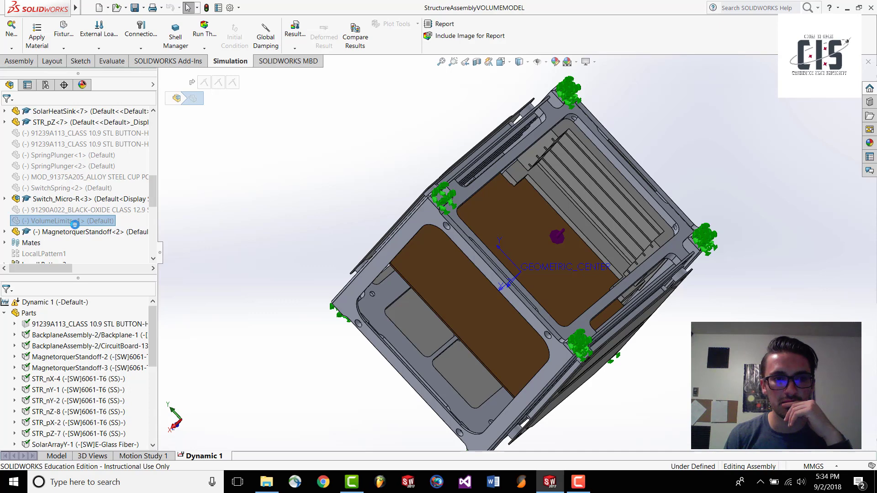
{"action": "left_click", "coordinate": [113, 223]}
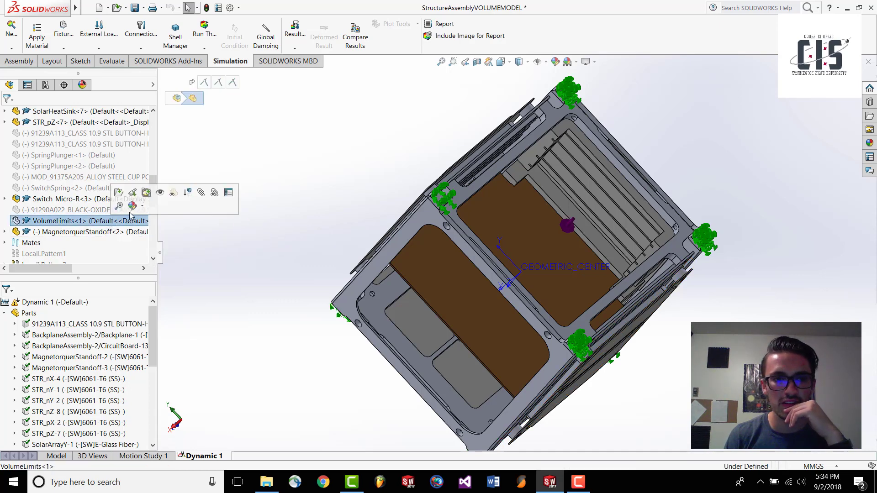
{"action": "left_click", "coordinate": [160, 192]}
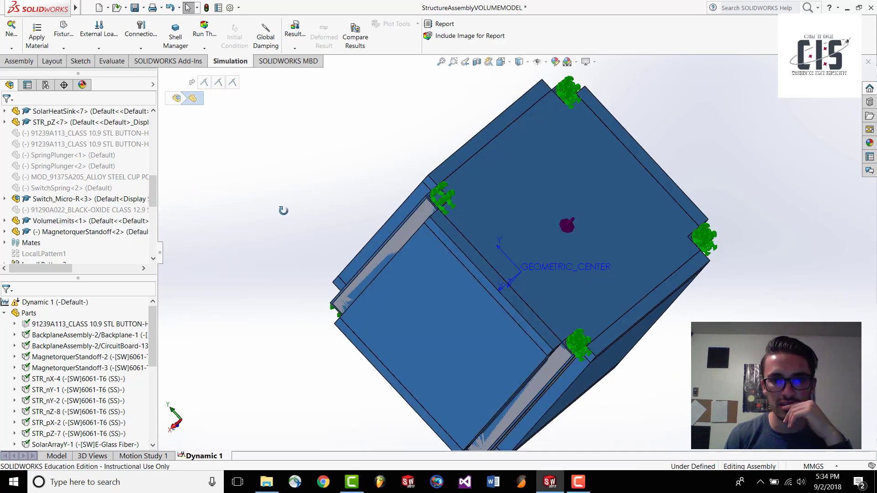
{"action": "middle_click_drag", "start_coordinate": [284, 209], "coordinate": [303, 208]}
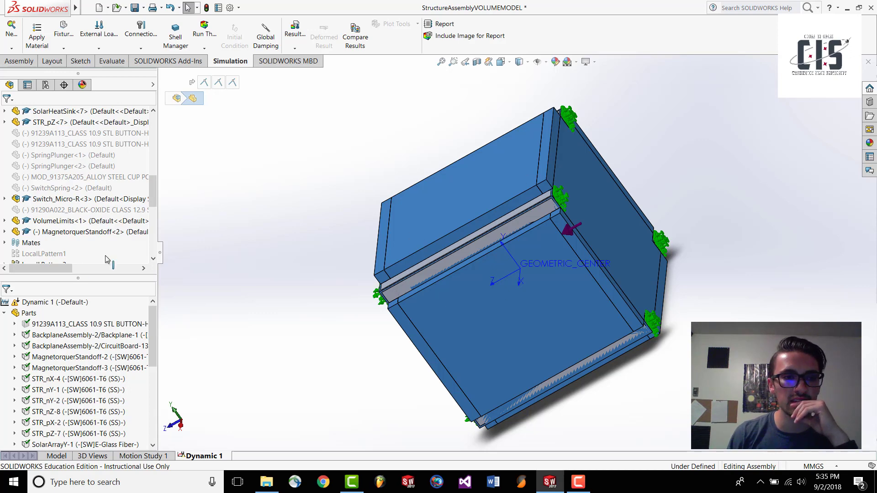
- Suppress the VolumeLimits component
{"action": "right_click", "coordinate": [66, 221]}
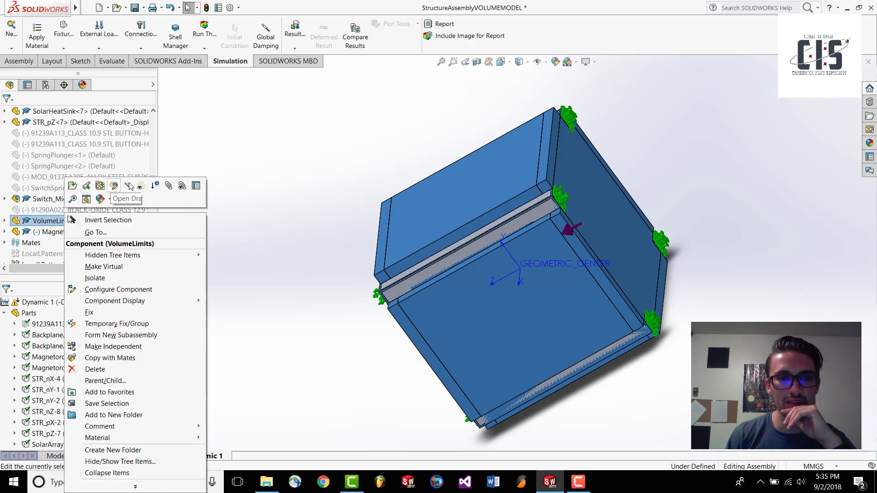
{"action": "left_click", "coordinate": [182, 186]}
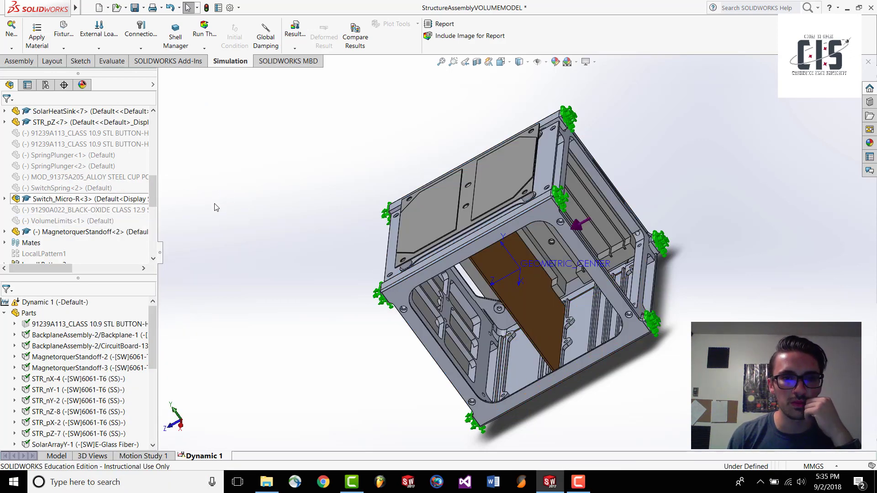
- Run interference detection on the whole assembly without VolumeLimits and examine the second interference near the slotted backplane
{"action": "left_click", "coordinate": [112, 61]}
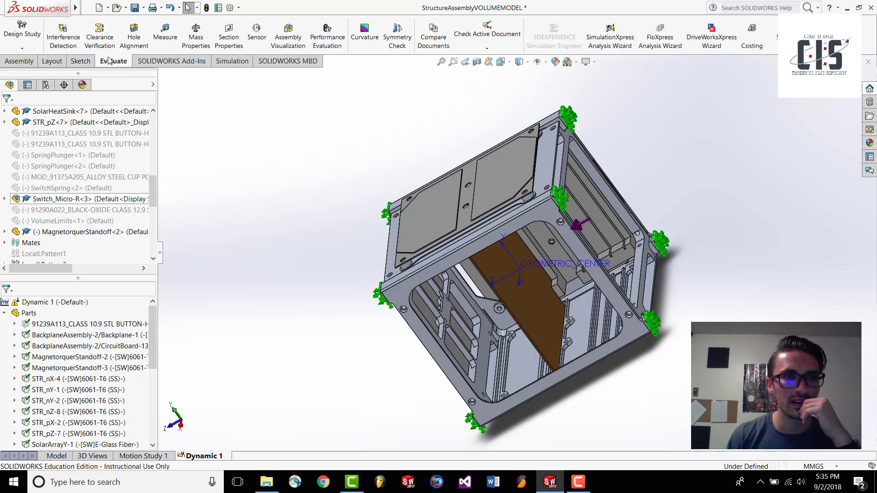
{"action": "left_click", "coordinate": [63, 36]}
{"action": "left_click", "coordinate": [73, 181]}
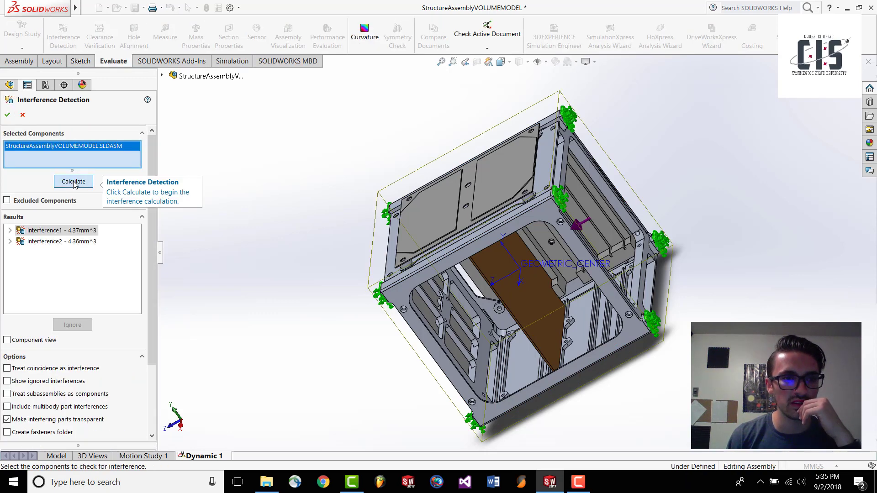
{"action": "left_click", "coordinate": [66, 244]}
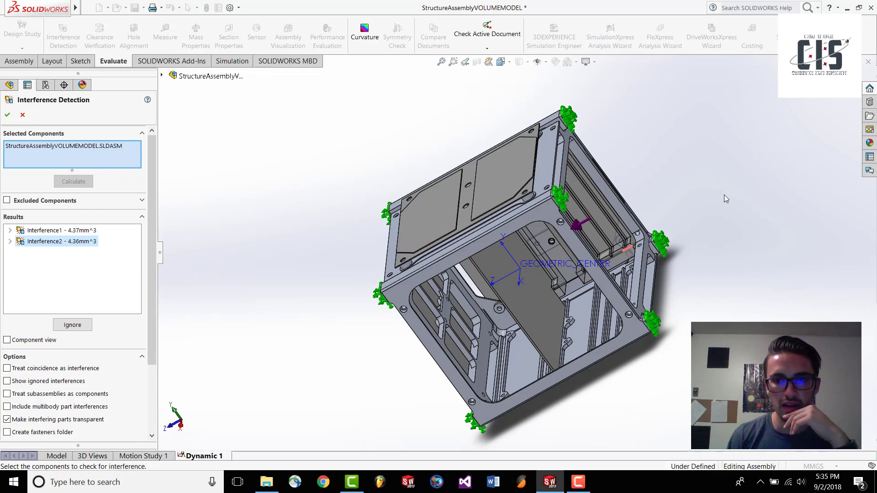
{"action": "scroll", "coordinate": [650, 249], "scroll_direction": "down", "scroll_amount": 5}
{"action": "middle_click_drag", "start_coordinate": [650, 249], "coordinate": [502, 319]}
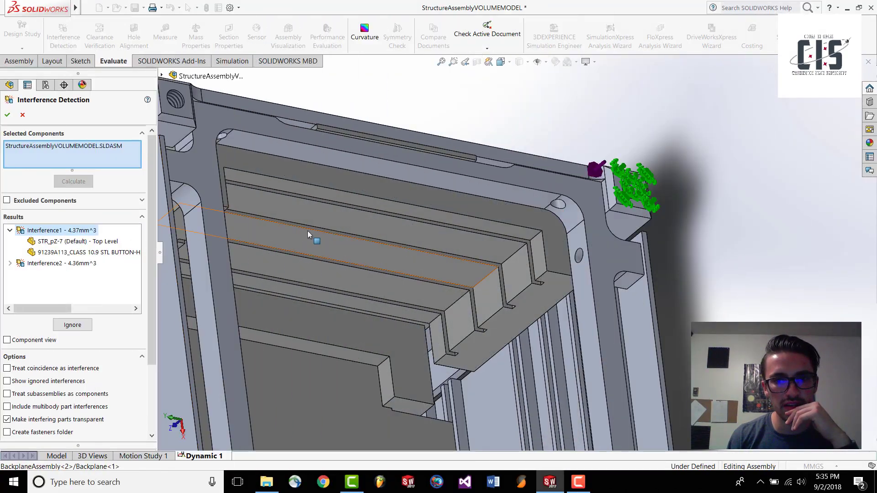
- Inspect the first interference, between the STR_pZ panel and its 91239A113 button-head screw, and close interference detection
{"action": "scroll", "coordinate": [307, 235], "scroll_direction": "up", "scroll_amount": 7}
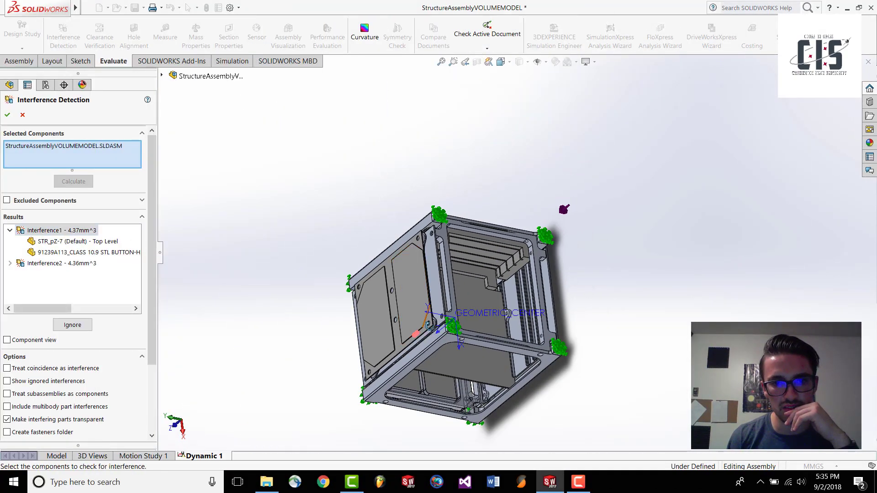
{"action": "middle_click_drag", "start_coordinate": [418, 337], "coordinate": [417, 295]}
{"action": "middle_click_drag", "start_coordinate": [422, 379], "coordinate": [535, 240]}
{"action": "scroll", "coordinate": [536, 240], "scroll_direction": "down", "scroll_amount": 10}
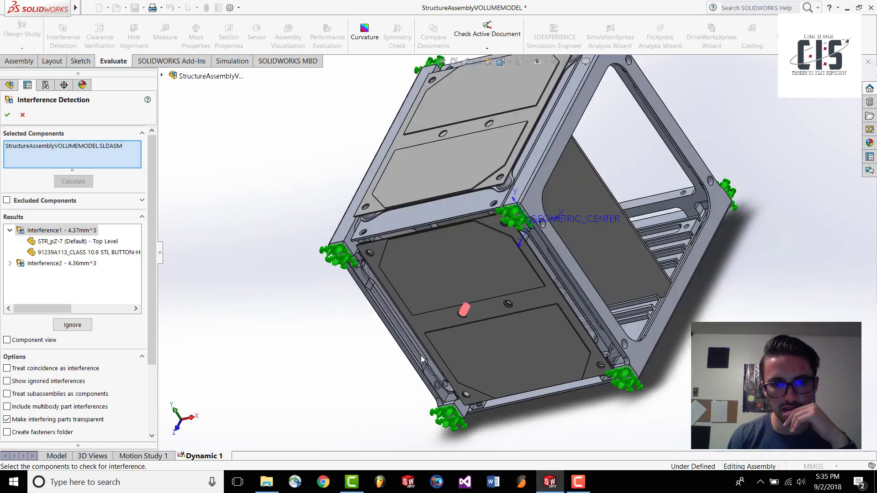
{"action": "scroll", "coordinate": [535, 240], "scroll_direction": "down", "scroll_amount": 6}
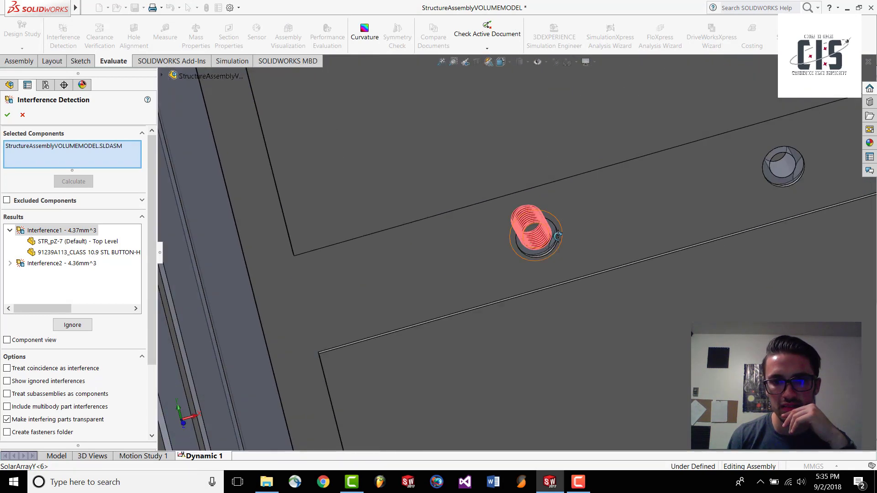
{"action": "middle_click_drag", "start_coordinate": [535, 240], "coordinate": [556, 208]}
{"action": "scroll", "coordinate": [557, 208], "scroll_direction": "down", "scroll_amount": 4}
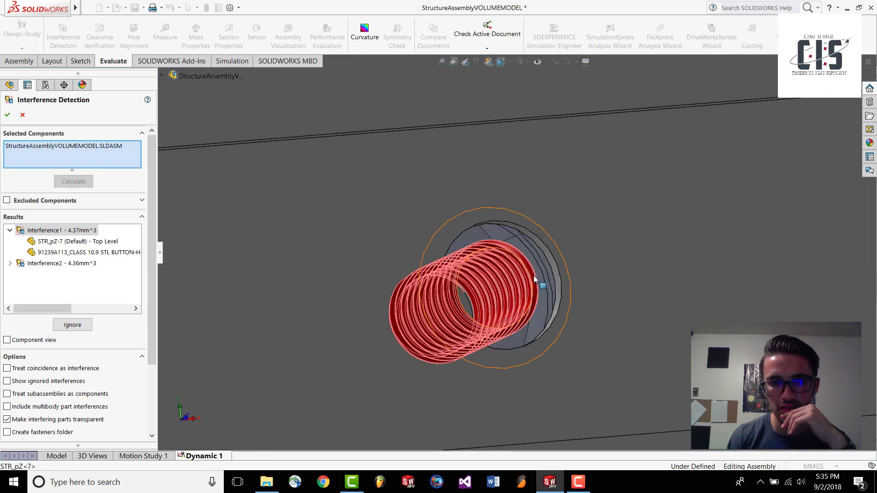
{"action": "left_click", "coordinate": [7, 114]}
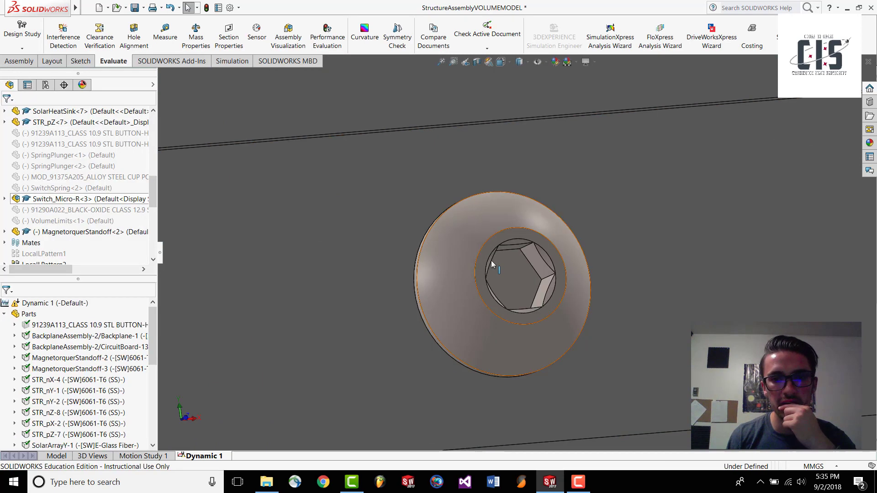
- Suppress the 91239A113 button-head screw on the STR_pZ panel
{"action": "left_click", "coordinate": [460, 308]}
{"action": "right_click", "coordinate": [460, 308]}
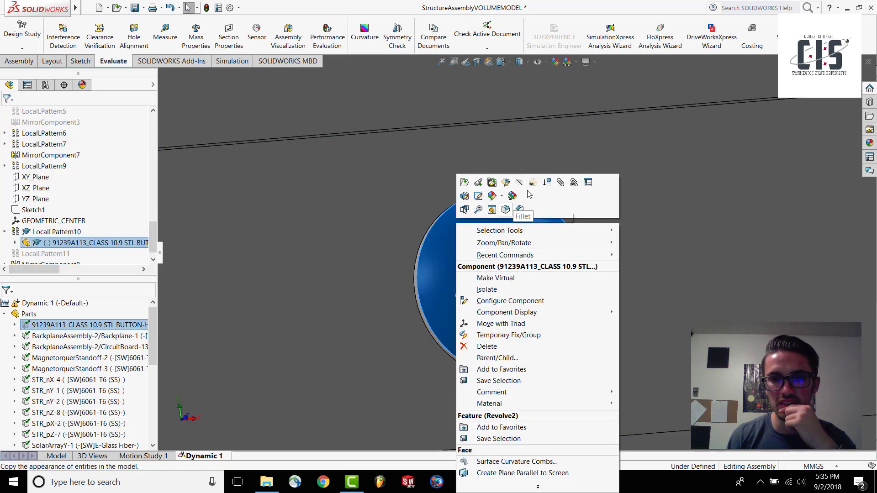
{"action": "left_click", "coordinate": [544, 187]}
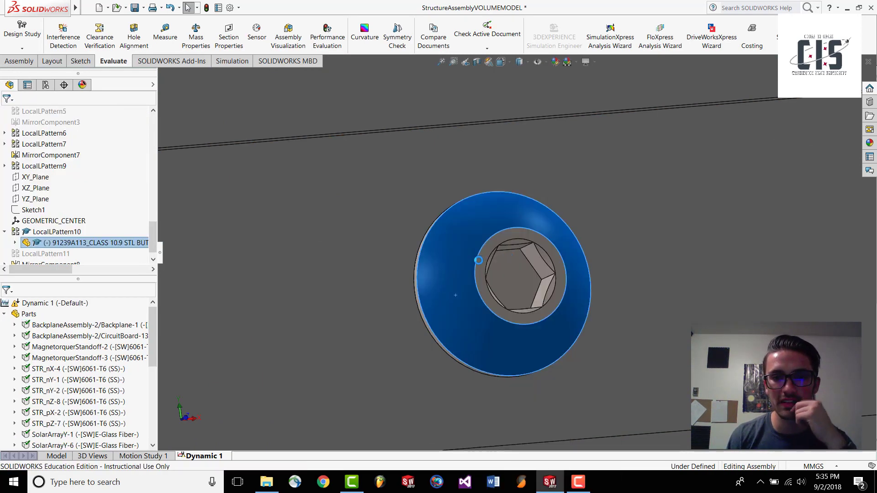
{"action": "scroll", "coordinate": [470, 255], "scroll_direction": "up", "scroll_amount": 10}
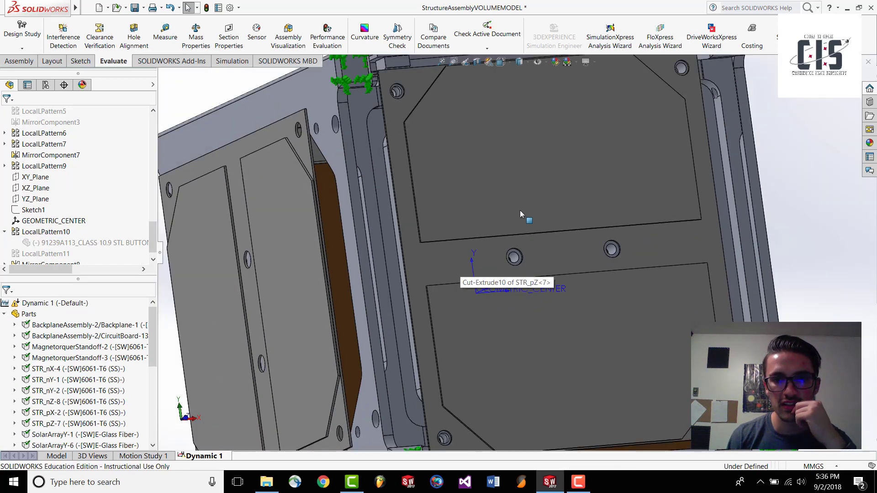
- Rerun interference detection on the whole assembly and inspect the first interference in the results
{"action": "middle_click_drag", "start_coordinate": [519, 210], "coordinate": [548, 247]}
{"action": "left_click", "coordinate": [63, 37]}
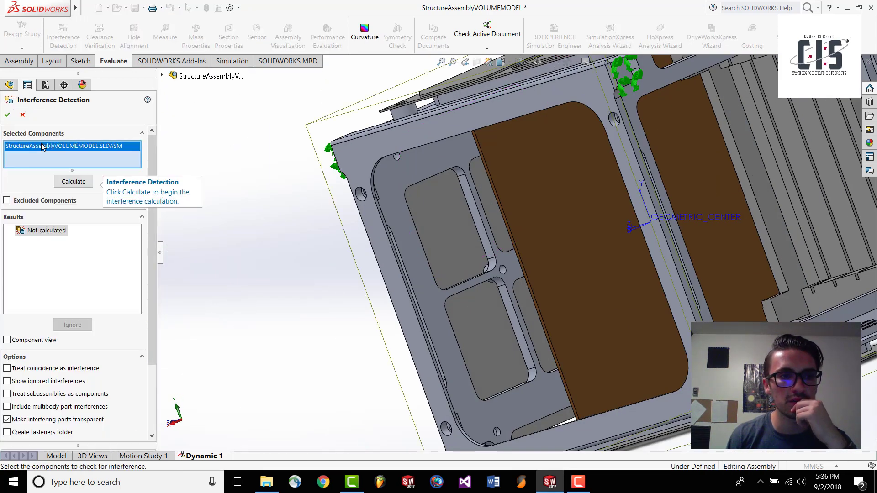
{"action": "left_click", "coordinate": [64, 179]}
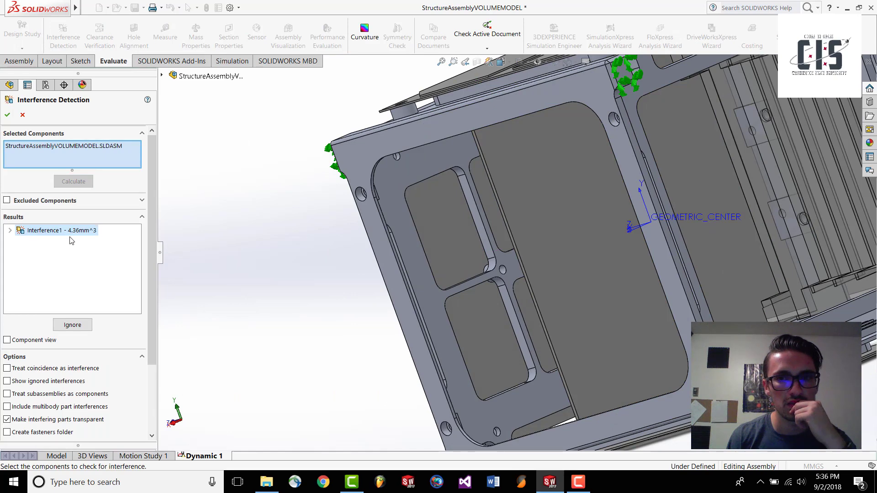
{"action": "left_click", "coordinate": [72, 233]}
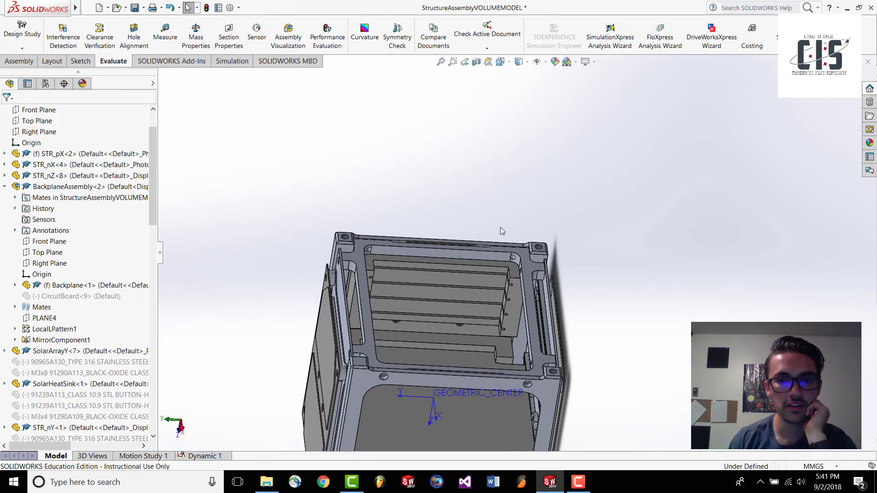
- Examine the slotted backplane's corner against the frame, recheck the whole assembly for interferences, and close interference detection
{"action": "scroll", "coordinate": [519, 285], "scroll_direction": "down", "scroll_amount": 8}
{"action": "middle_click_drag", "start_coordinate": [532, 272], "coordinate": [567, 239]}
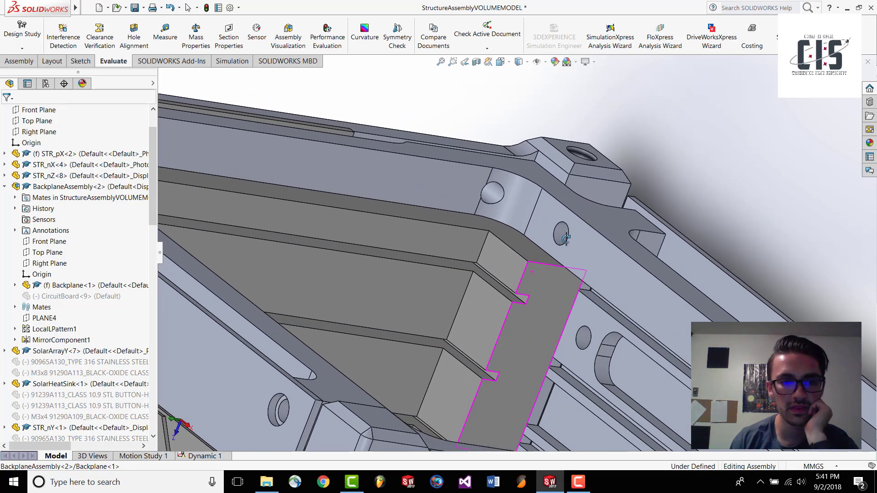
{"action": "scroll", "coordinate": [196, 192], "scroll_direction": "down", "scroll_amount": 1}
{"action": "scroll", "coordinate": [227, 150], "scroll_direction": "up", "scroll_amount": 2}
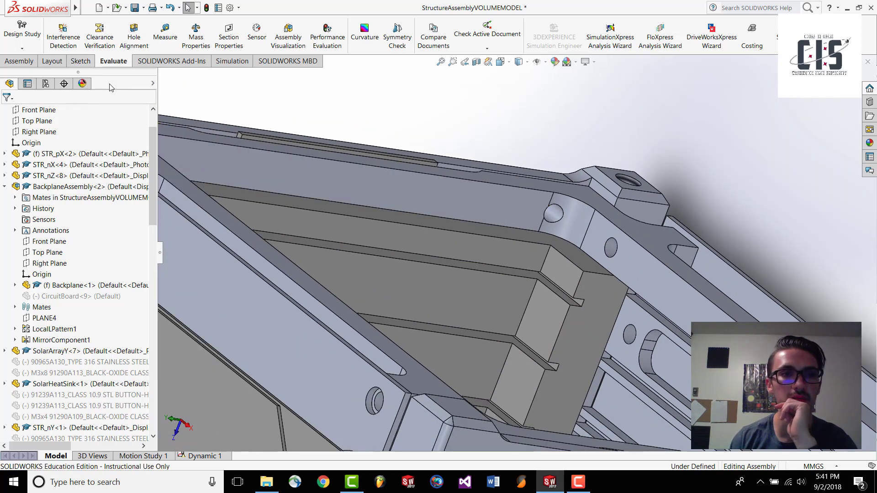
{"action": "left_click", "coordinate": [63, 36]}
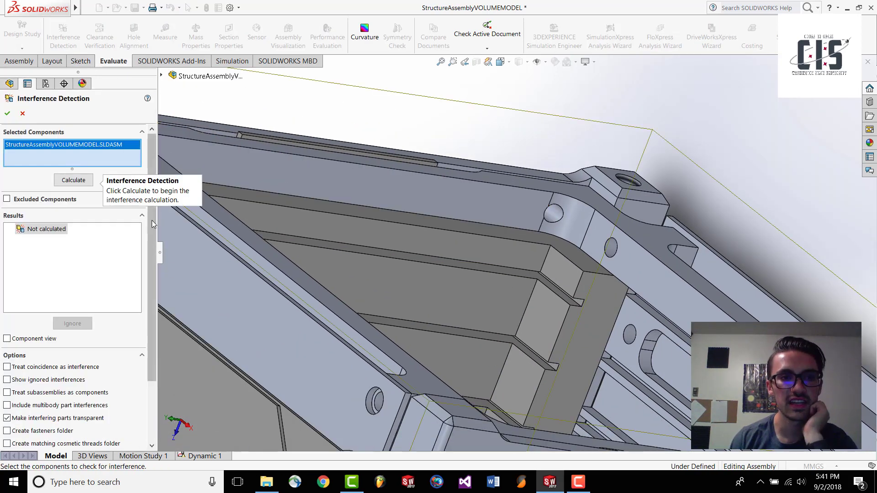
{"action": "left_click", "coordinate": [73, 180]}
{"action": "left_click", "coordinate": [7, 114]}
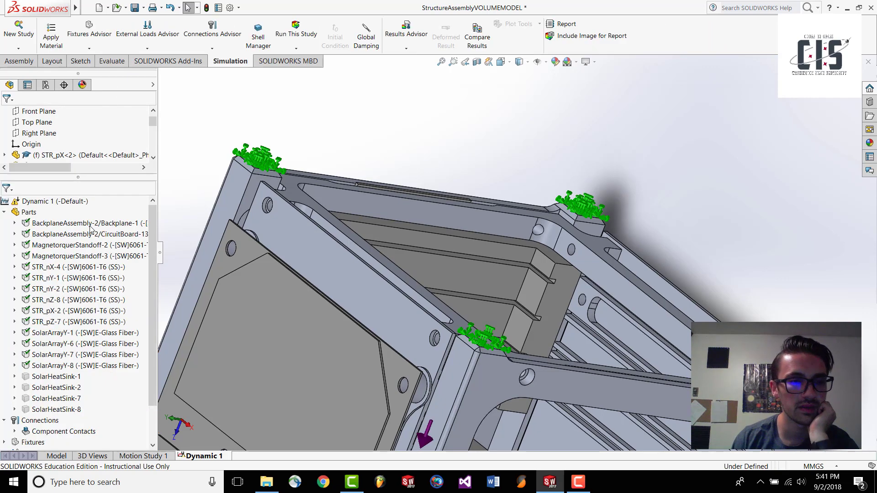
- Create the mesh for the Dynamic 1 study with medium density, 4 Jacobian points and remeshing of failed parts with incompatible mesh
{"action": "scroll", "coordinate": [39, 270], "scroll_direction": "down", "scroll_amount": 2}
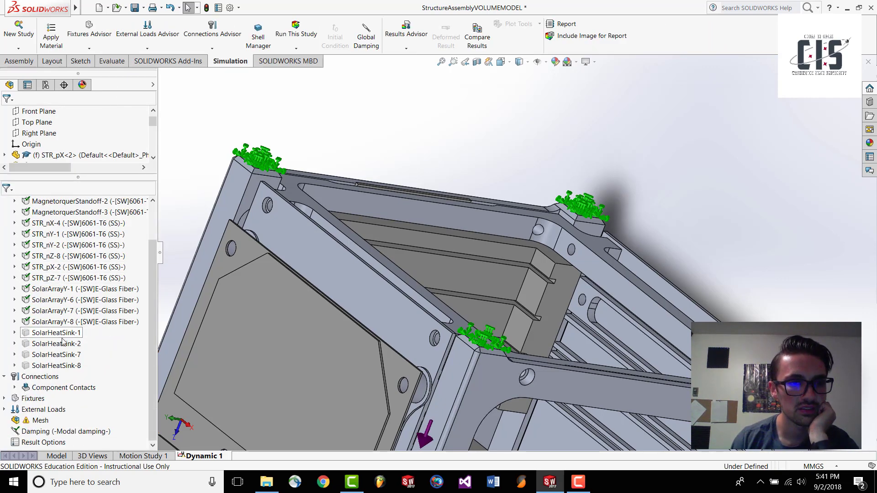
{"action": "right_click", "coordinate": [33, 421]}
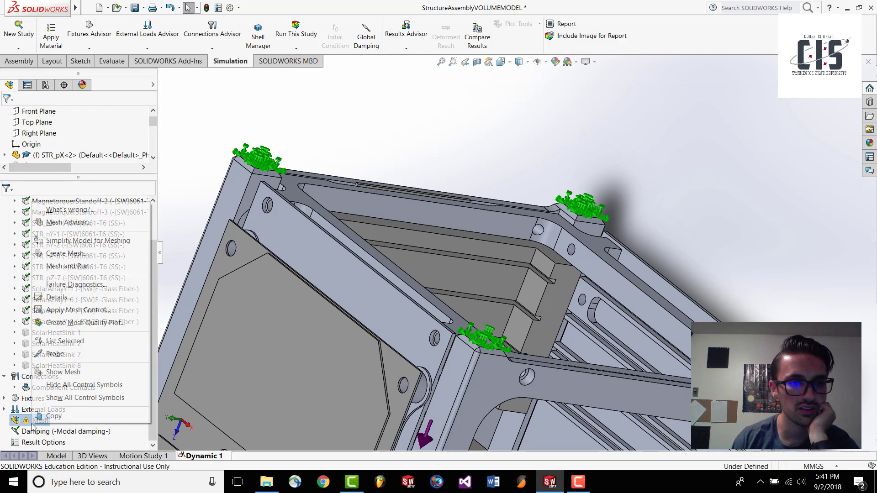
{"action": "left_click", "coordinate": [109, 259]}
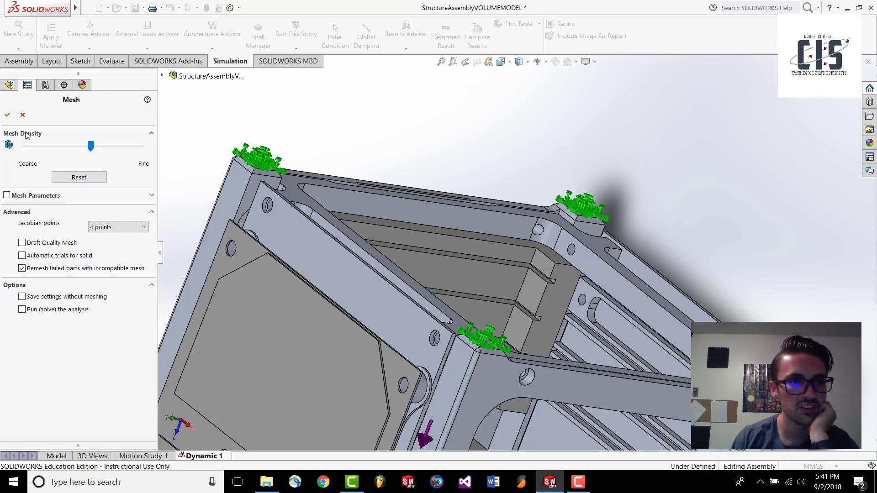
{"action": "left_click", "coordinate": [7, 115]}
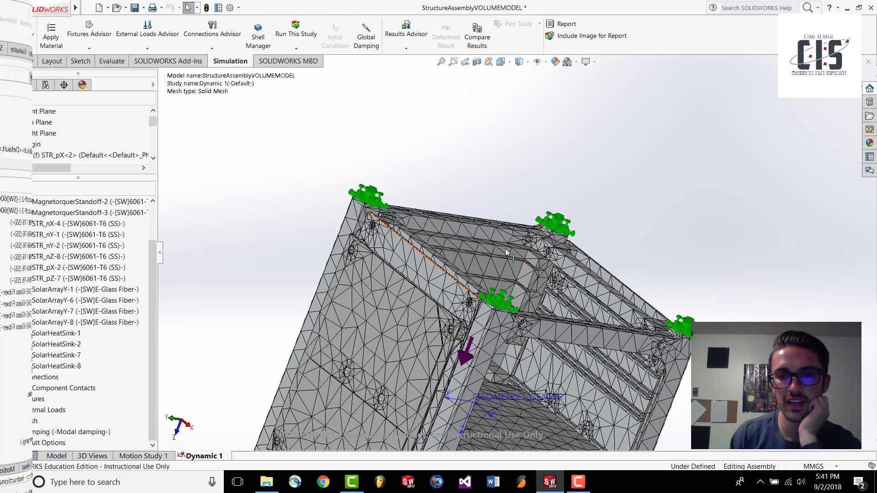
- Examine the solid mesh around the screw holes, corner posts and side panels of the structure
{"action": "scroll", "coordinate": [489, 311], "scroll_direction": "down", "scroll_amount": 5}
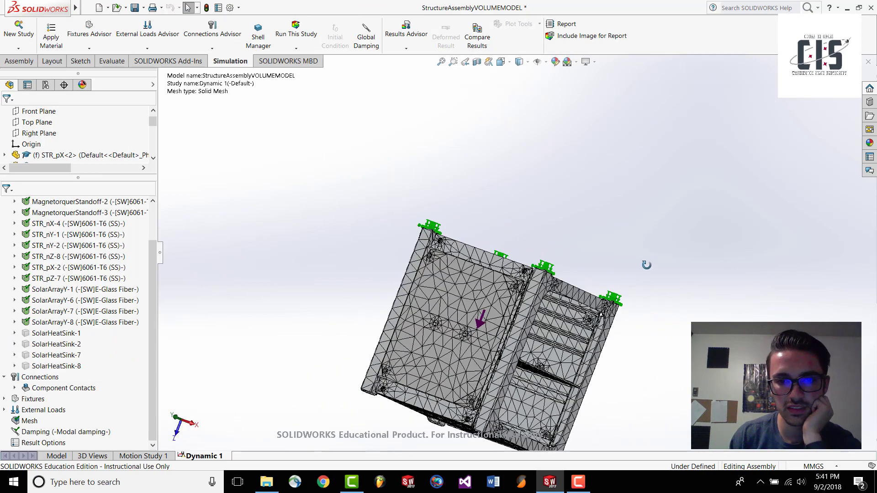
{"action": "scroll", "coordinate": [490, 311], "scroll_direction": "down", "scroll_amount": 8}
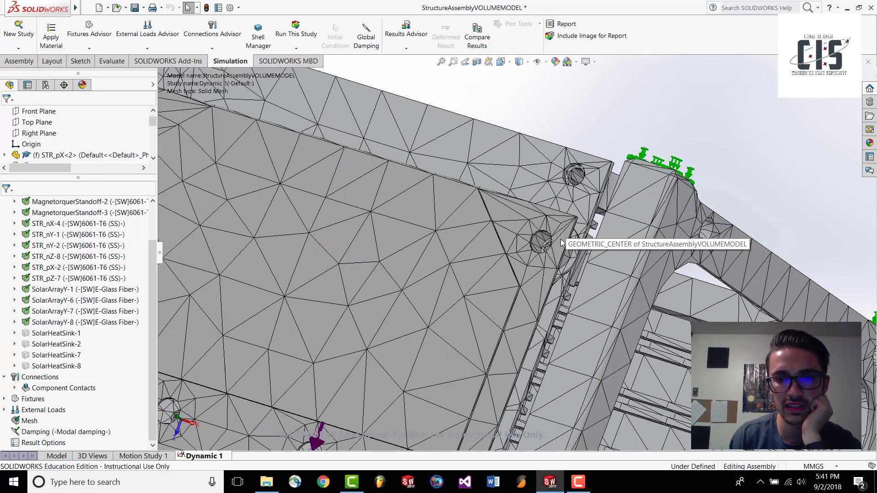
{"action": "scroll", "coordinate": [534, 249], "scroll_direction": "up", "scroll_amount": 8}
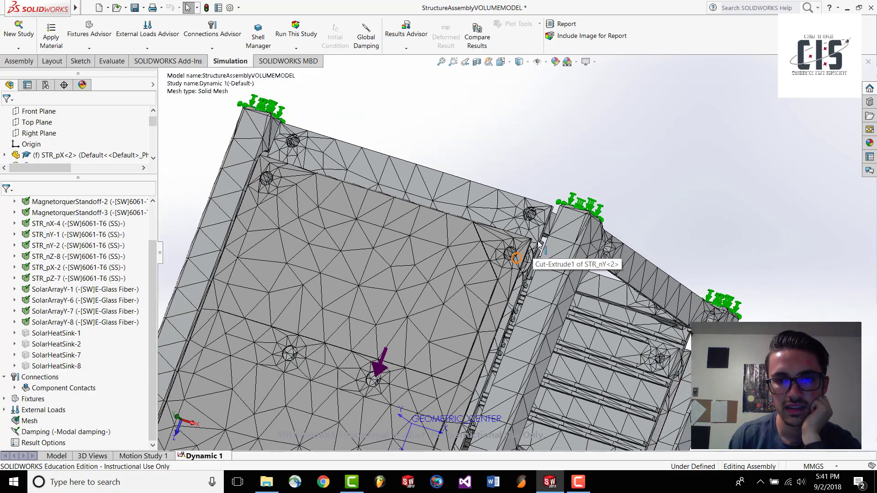
{"action": "scroll", "coordinate": [526, 219], "scroll_direction": "down", "scroll_amount": 10}
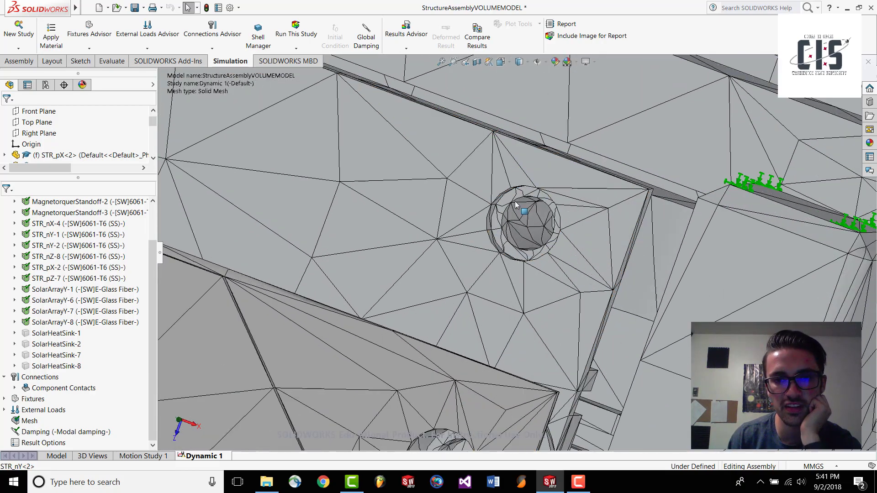
{"action": "scroll", "coordinate": [594, 233], "scroll_direction": "up", "scroll_amount": 10}
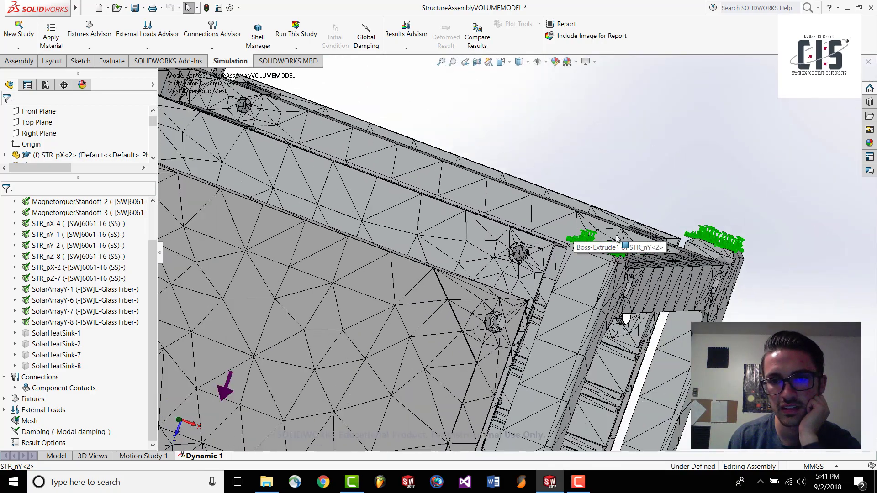
{"action": "scroll", "coordinate": [631, 237], "scroll_direction": "up", "scroll_amount": 10}
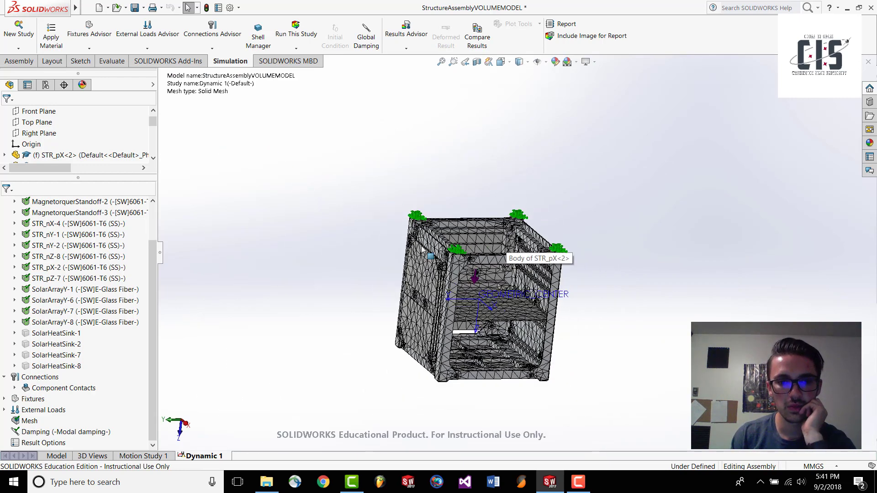
- Try to run the Dynamic 1 study and dismiss the solver dialogs
{"action": "left_click", "coordinate": [298, 36]}
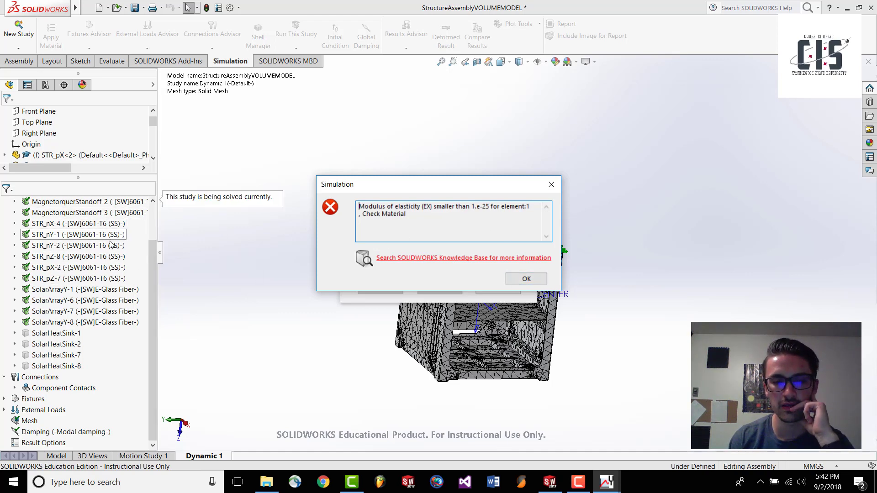
{"action": "left_click_drag", "start_coordinate": [153, 253], "coordinate": [159, 205]}
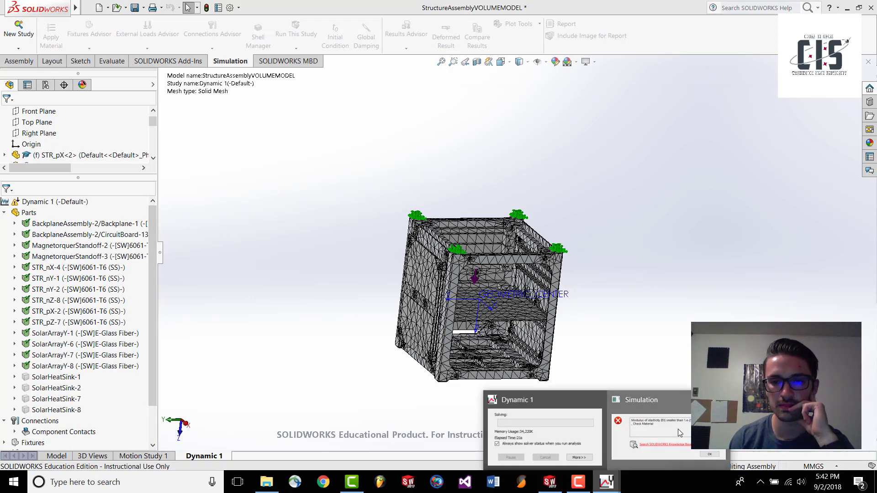
{"action": "left_click", "coordinate": [678, 428]}
{"action": "left_click", "coordinate": [551, 184]}
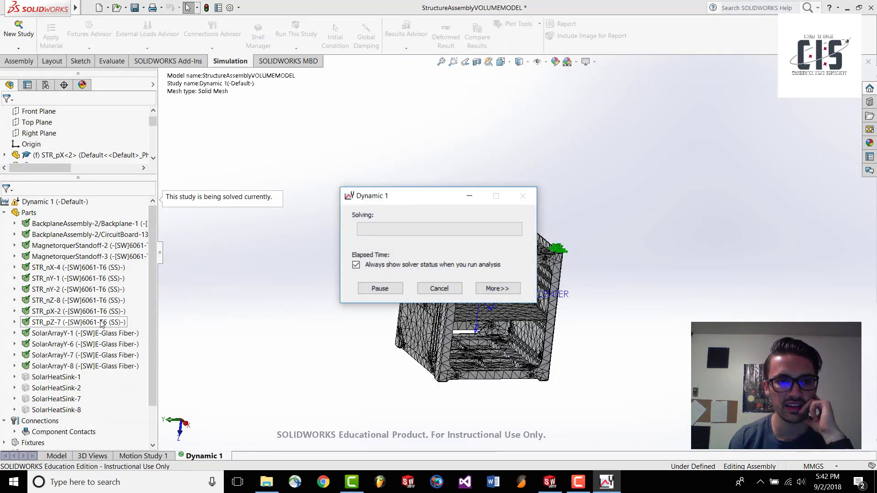
{"action": "left_click", "coordinate": [516, 279]}
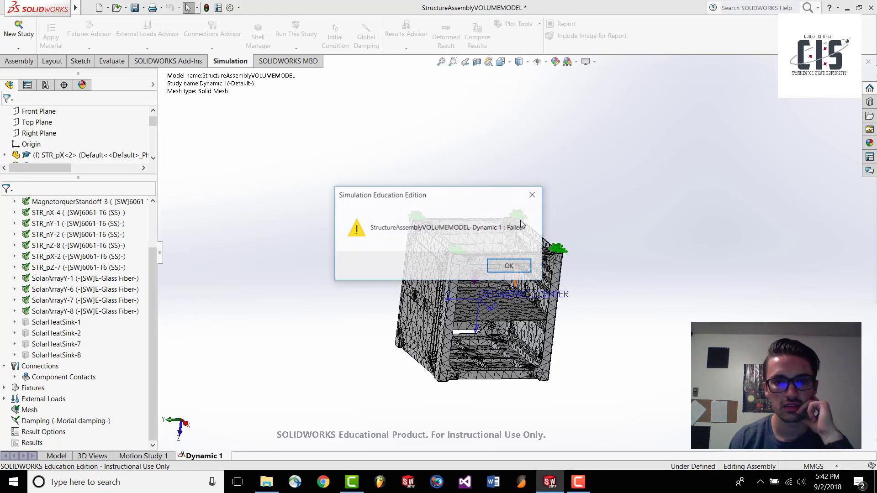
{"action": "left_click", "coordinate": [509, 266]}
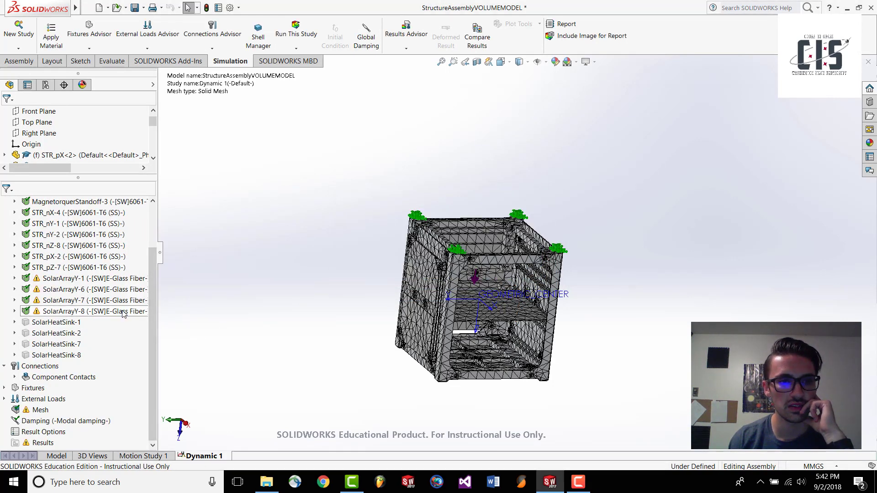
- Check the E-Glass Fiber material properties assigned to SolarArrayY-8 and close the material definition without changes
{"action": "right_click", "coordinate": [102, 314]}
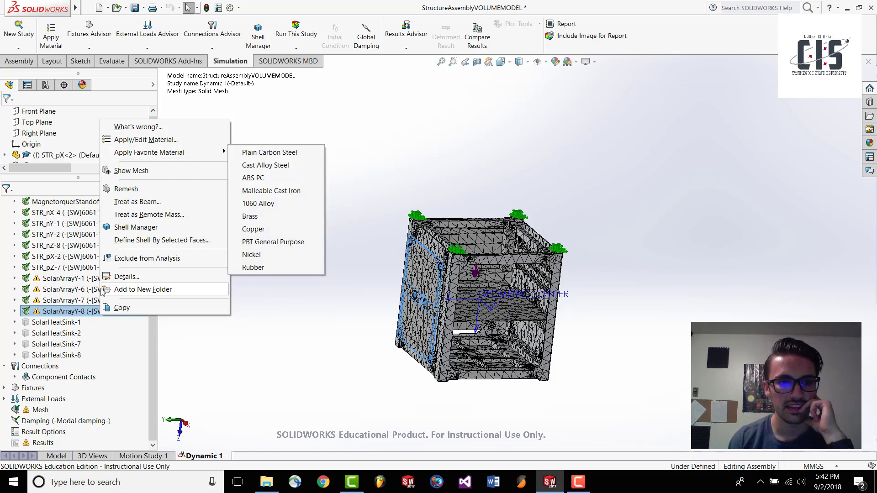
{"action": "left_click", "coordinate": [97, 294]}
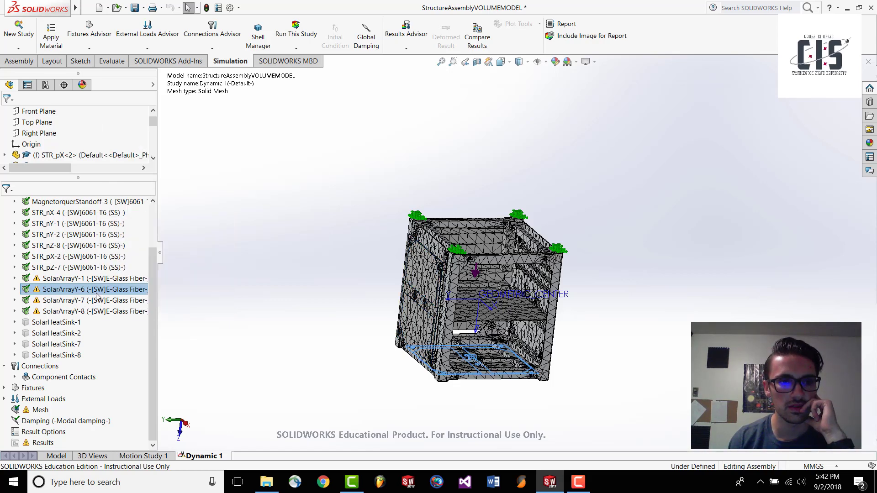
{"action": "left_click", "coordinate": [102, 315]}
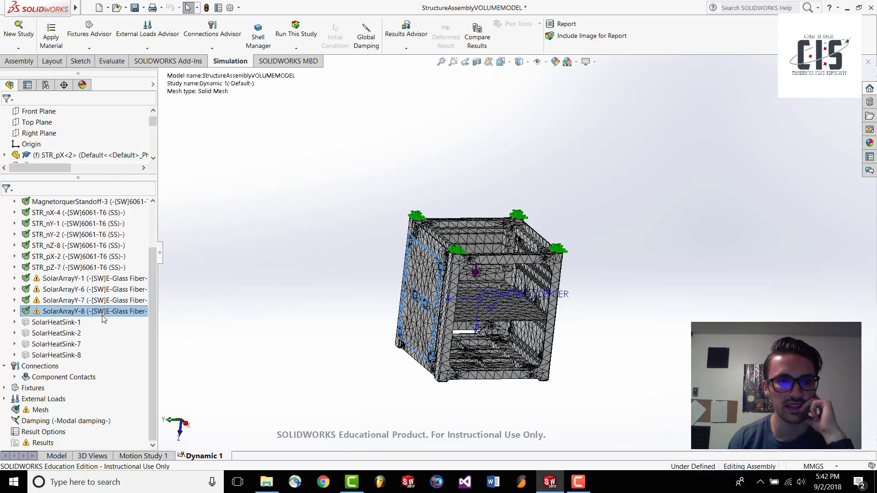
{"action": "right_click", "coordinate": [102, 315]}
{"action": "left_click", "coordinate": [200, 144]}
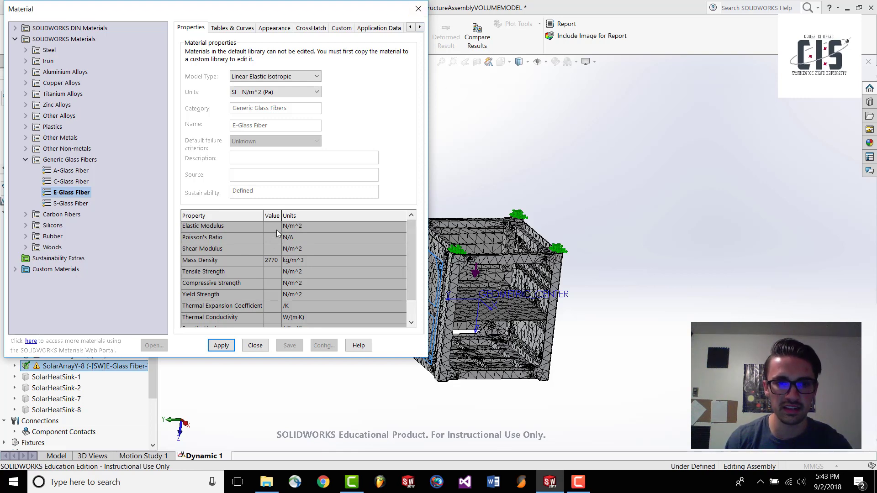
{"action": "left_click", "coordinate": [418, 9]}
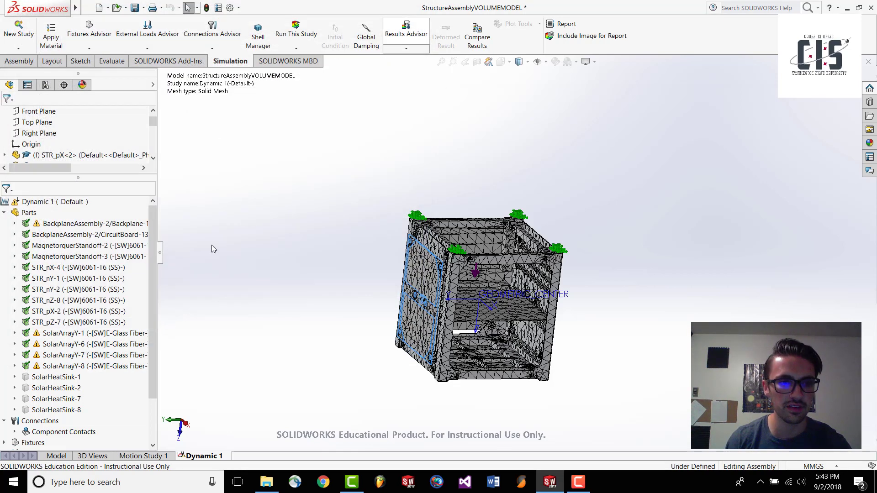
- Exclude the four SolarArrayY parts (1, 6, 7 and 8) from the Dynamic 1 analysis
{"action": "left_click", "coordinate": [109, 333]}
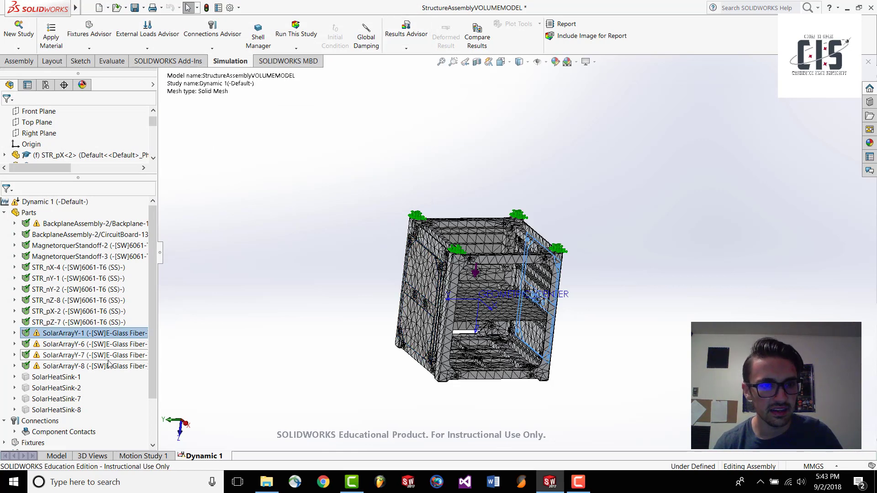
{"action": "left_click", "coordinate": [111, 366], "text": "shift"}
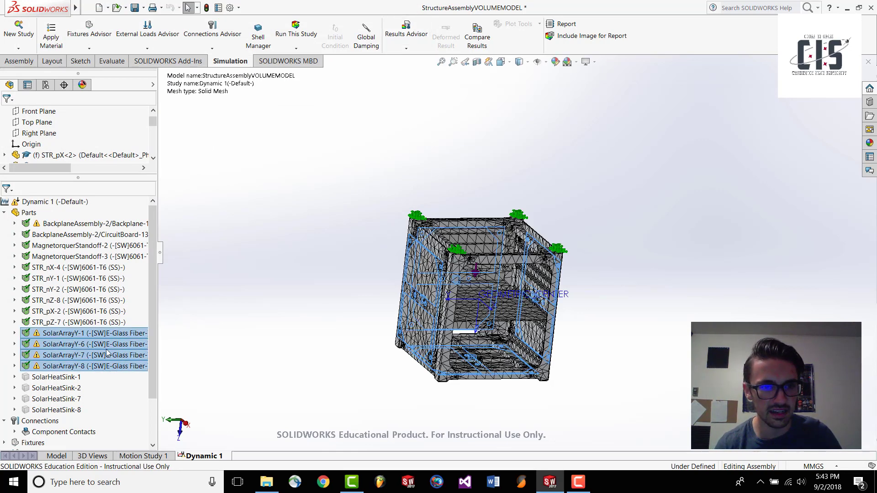
{"action": "right_click", "coordinate": [106, 336]}
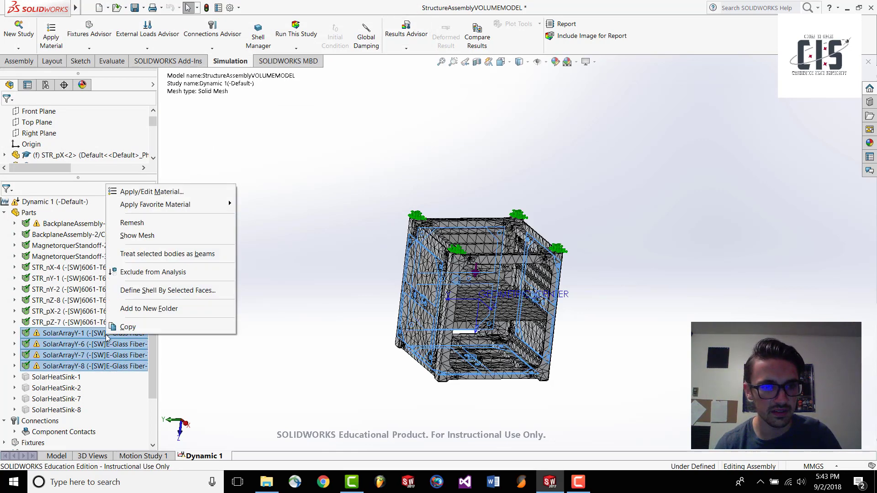
{"action": "left_click", "coordinate": [162, 270]}
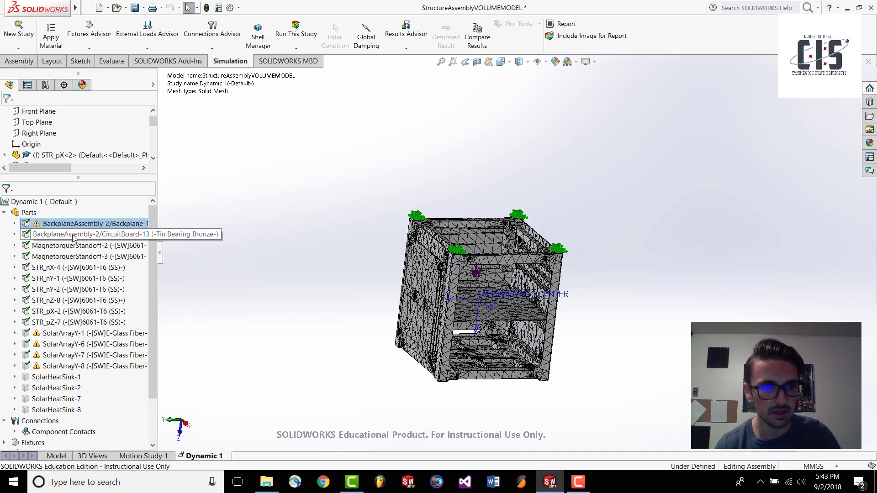
- Try to assign the favorite material Brass to the Backplane-1 part of BackplaneAssembly-2
{"action": "right_click", "coordinate": [76, 225]}
{"action": "mouse_move", "coordinate": [139, 258]}
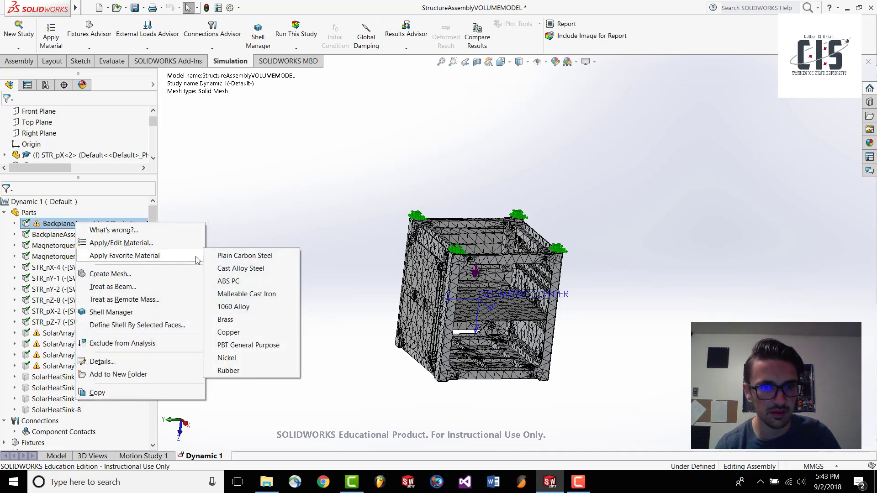
{"action": "left_click", "coordinate": [227, 319]}
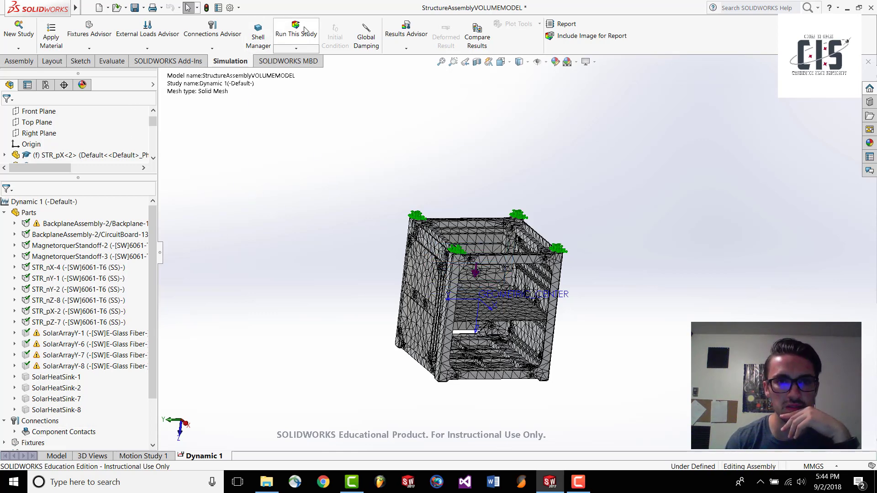
- Run the Dynamic 1 study, saving all modified assembly documents
{"action": "left_click", "coordinate": [294, 36]}
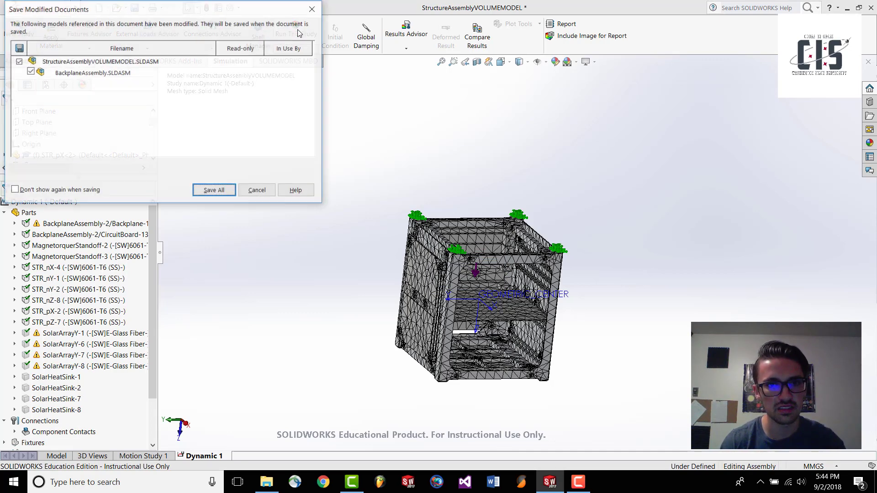
{"action": "left_click", "coordinate": [221, 193]}
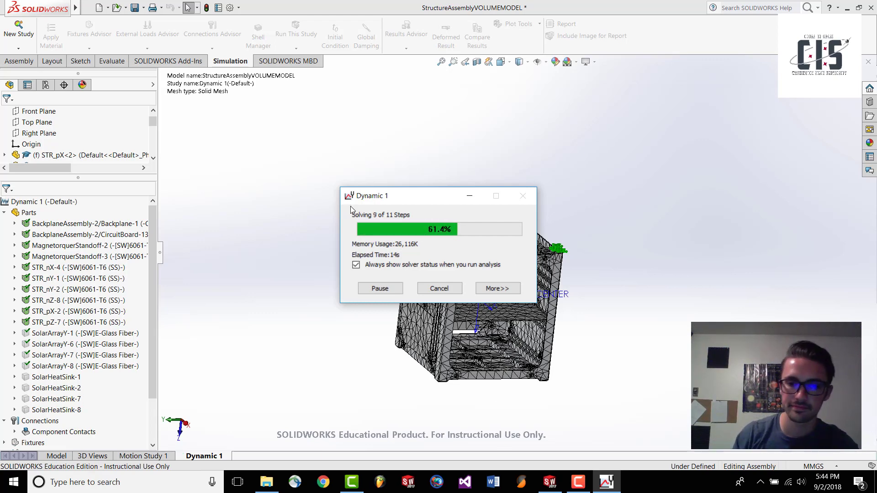
{"action": "left_click", "coordinate": [578, 482]}
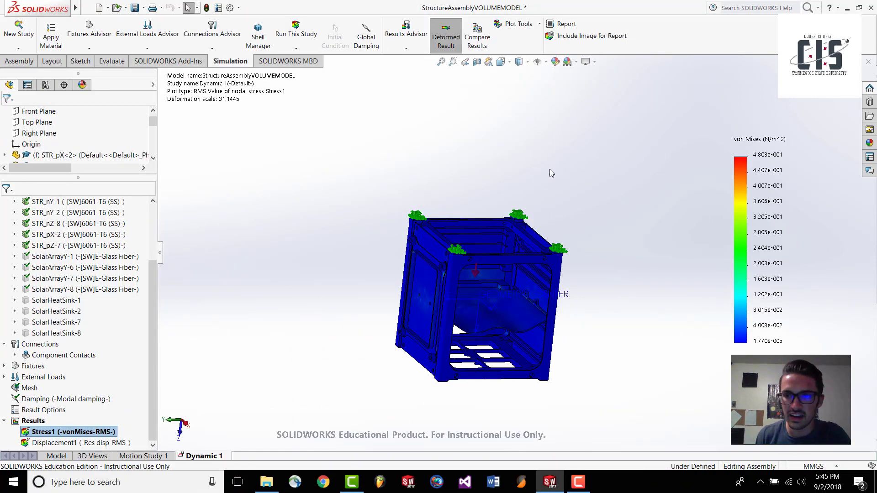
- Delete the existing Stress1 and Displacement1 plots from the Dynamic 1 results
{"action": "right_click", "coordinate": [112, 434]}
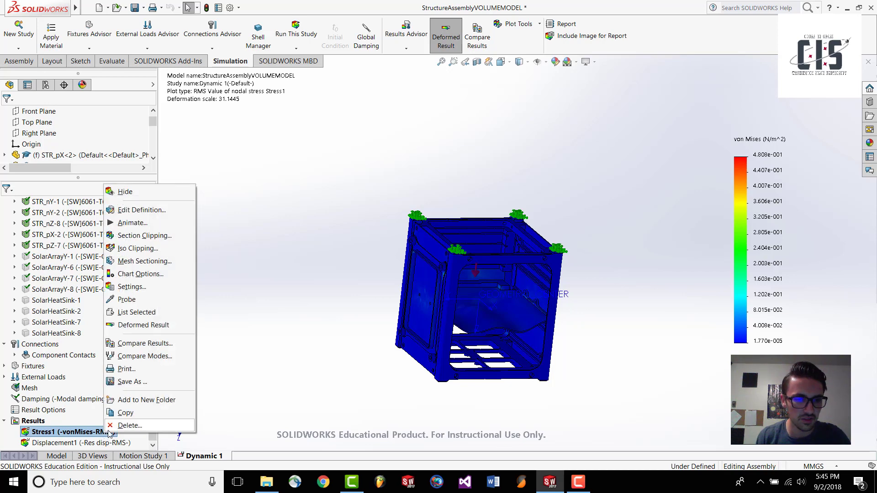
{"action": "left_click", "coordinate": [120, 425]}
{"action": "key", "text": "Return"}
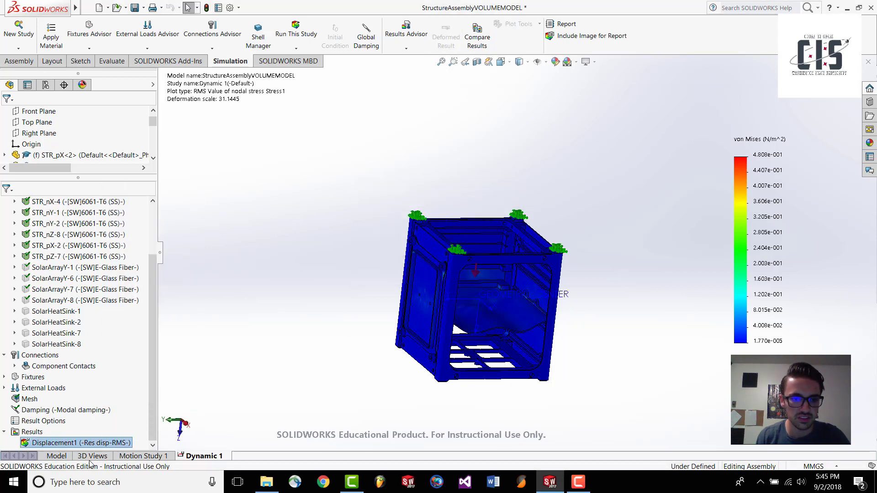
{"action": "right_click", "coordinate": [95, 445]}
{"action": "left_click", "coordinate": [121, 424]}
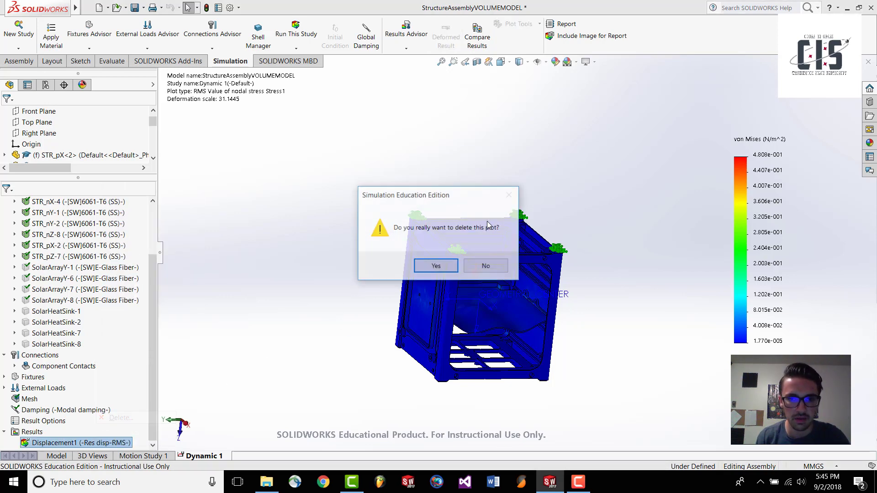
{"action": "left_click", "coordinate": [447, 267]}
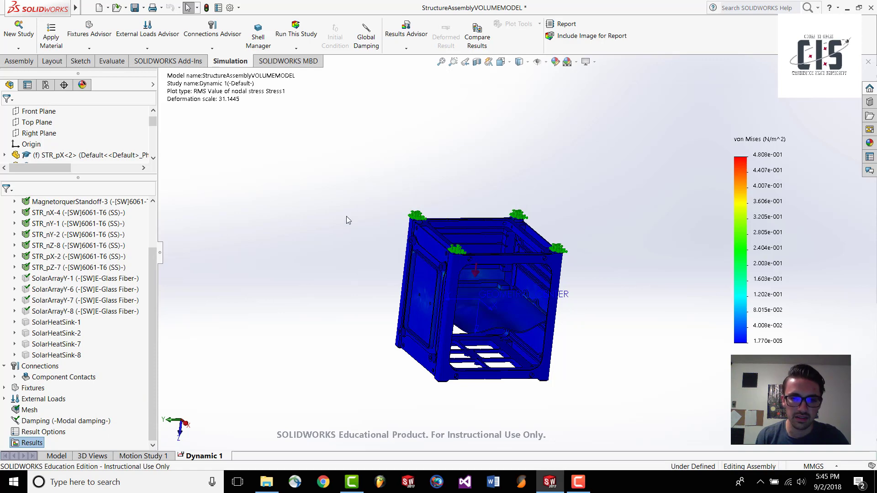
- Define a von Mises stress plot in N/m^2 for the Dynamic 1 results with automatic deformed shape
{"action": "right_click", "coordinate": [23, 444]}
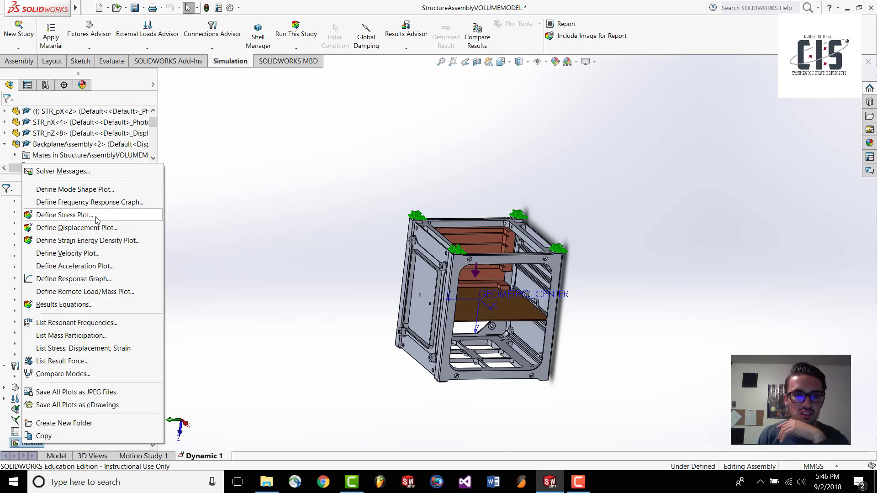
{"action": "left_click", "coordinate": [301, 345]}
{"action": "double_click", "coordinate": [124, 442]}
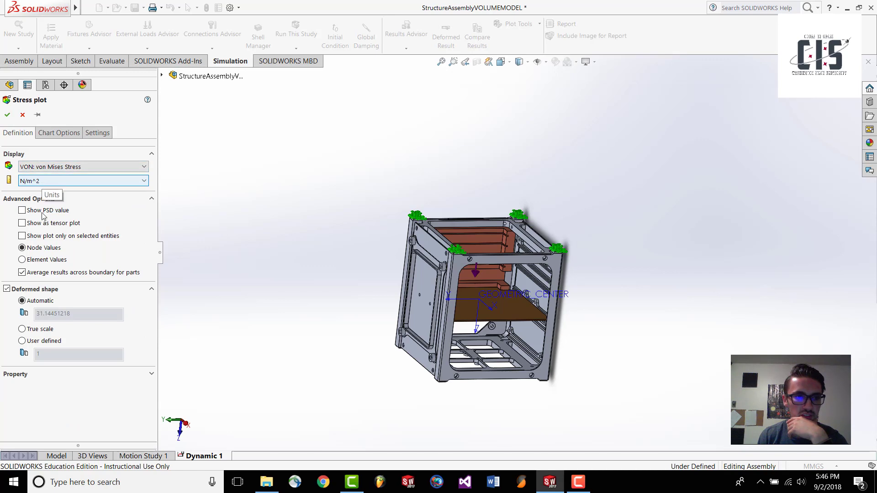
{"action": "left_click", "coordinate": [8, 116]}
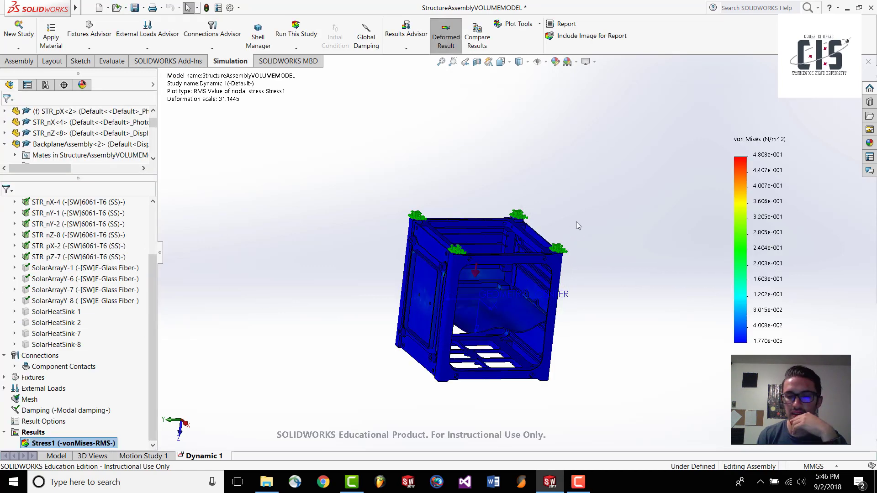
- Examine the von Mises stress on the side panel, especially around its upper corner screw boss
{"action": "middle_click_drag", "start_coordinate": [576, 255], "coordinate": [541, 296]}
{"action": "scroll", "coordinate": [541, 296], "scroll_direction": "down", "scroll_amount": 5}
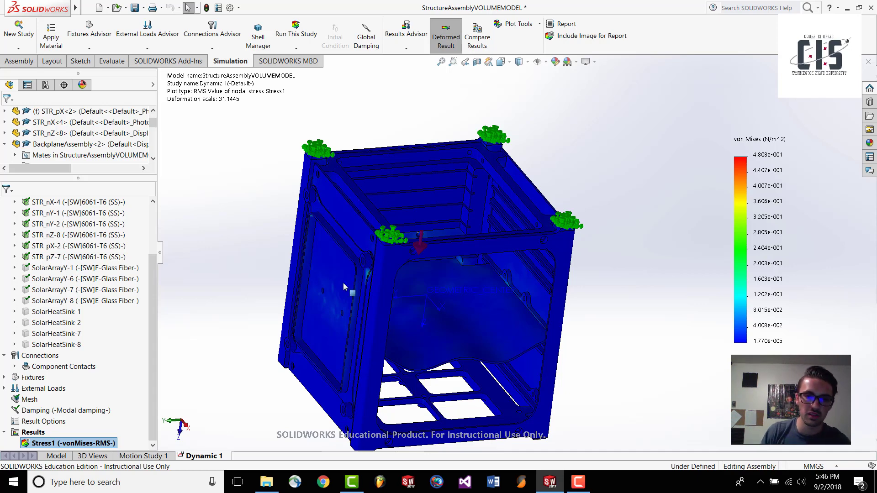
{"action": "middle_click_drag", "start_coordinate": [387, 274], "coordinate": [397, 272]}
{"action": "scroll", "coordinate": [402, 273], "scroll_direction": "down", "scroll_amount": 5}
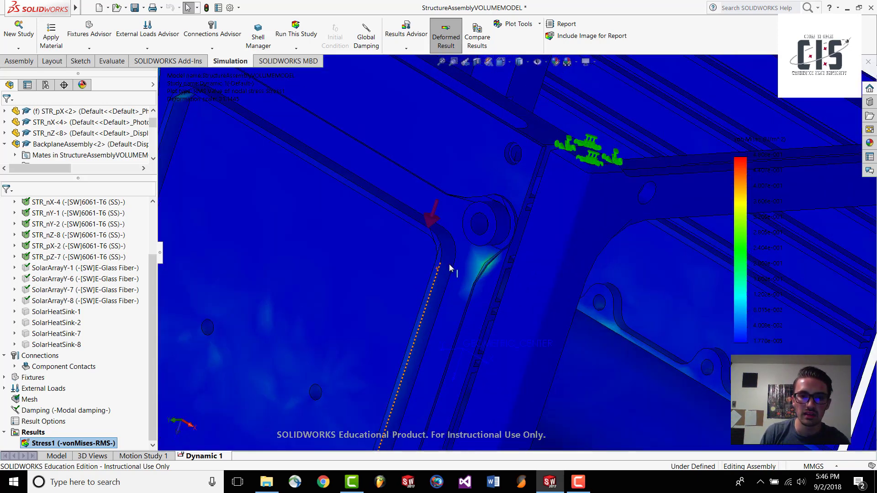
{"action": "scroll", "coordinate": [509, 267], "scroll_direction": "up", "scroll_amount": 3}
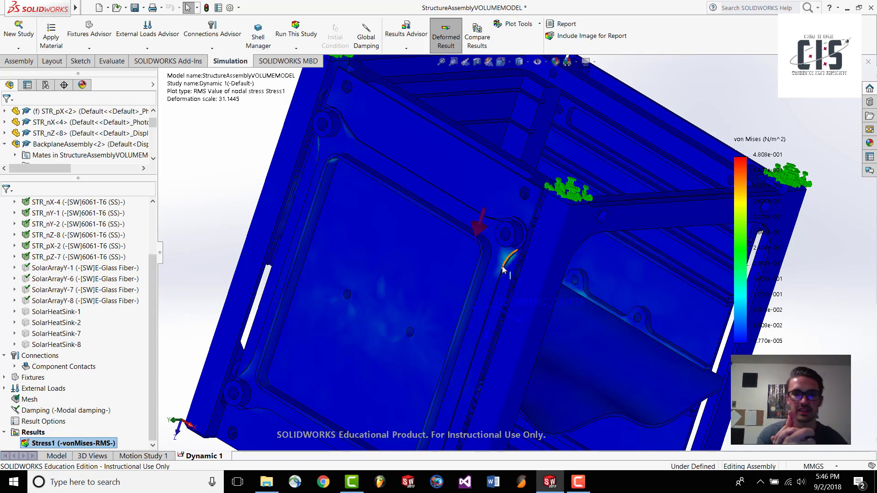
{"action": "middle_click_drag", "start_coordinate": [532, 271], "coordinate": [528, 265]}
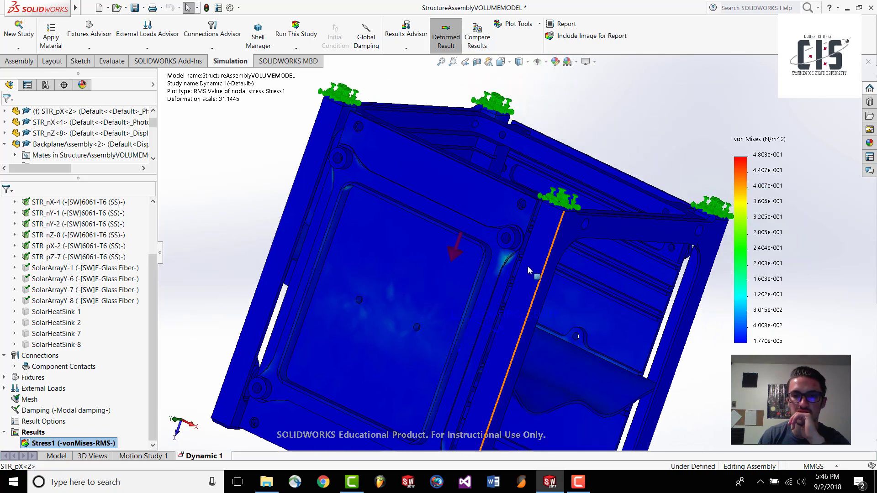
{"action": "scroll", "coordinate": [527, 266], "scroll_direction": "down", "scroll_amount": 8}
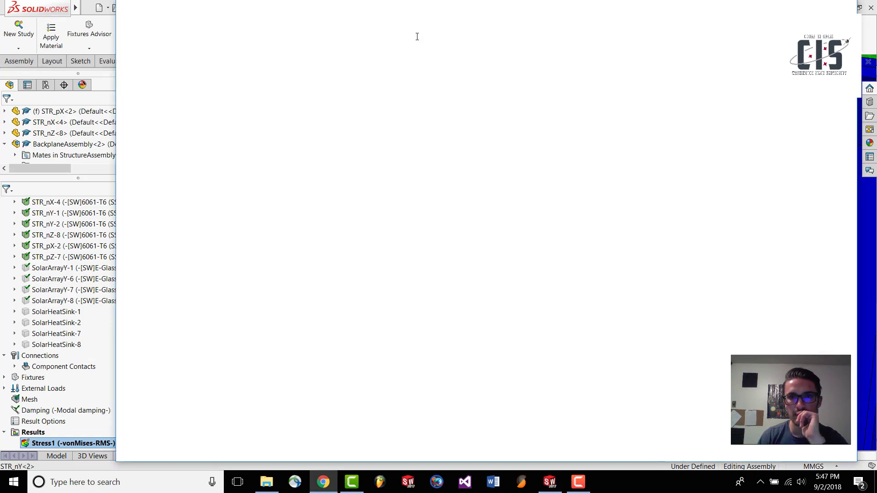
- In Chrome, look up the yield strength of aluminum in a materials table and compare it with the stress plot's legend
{"action": "type", "text": "yield str"}
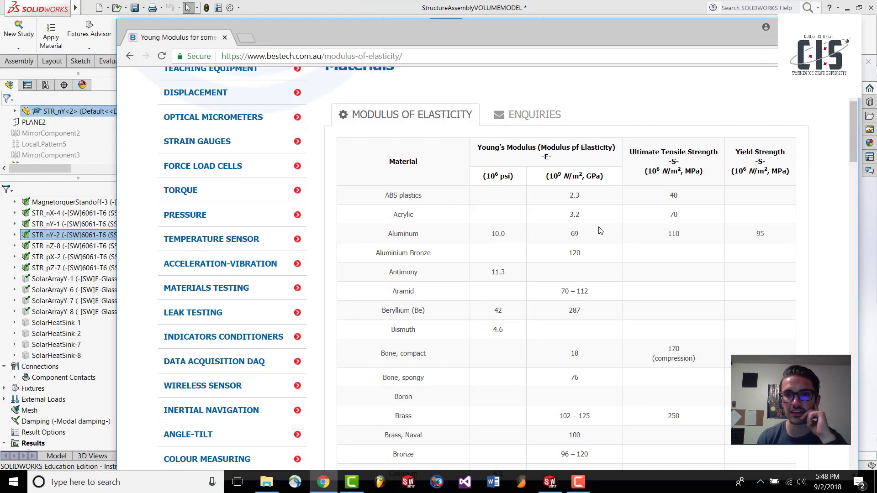
{"action": "scroll", "coordinate": [493, 260], "scroll_direction": "up", "scroll_amount": 1}
{"action": "scroll", "coordinate": [493, 260], "scroll_direction": "up", "scroll_amount": 3}
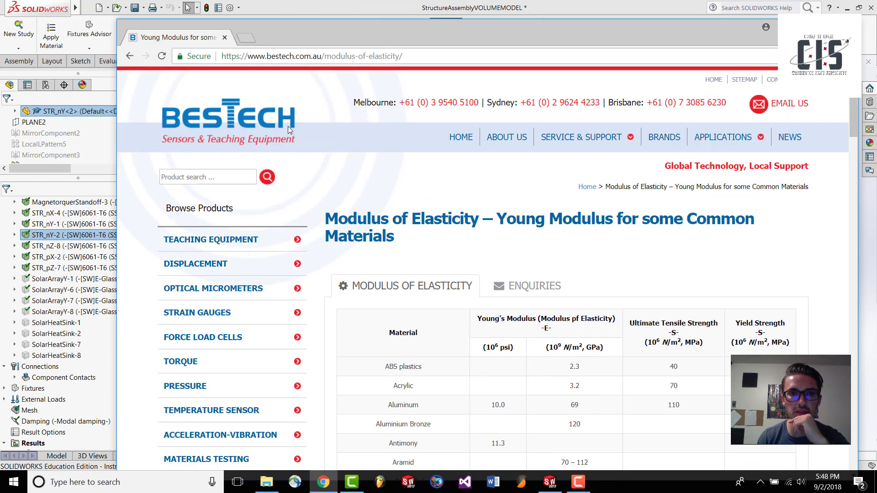
{"action": "scroll", "coordinate": [460, 222], "scroll_direction": "down", "scroll_amount": 1}
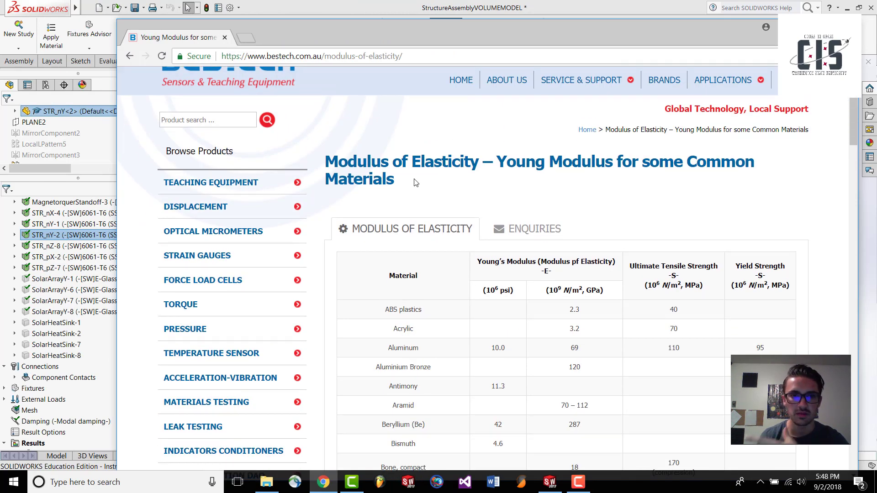
{"action": "scroll", "coordinate": [484, 278], "scroll_direction": "down", "scroll_amount": 1}
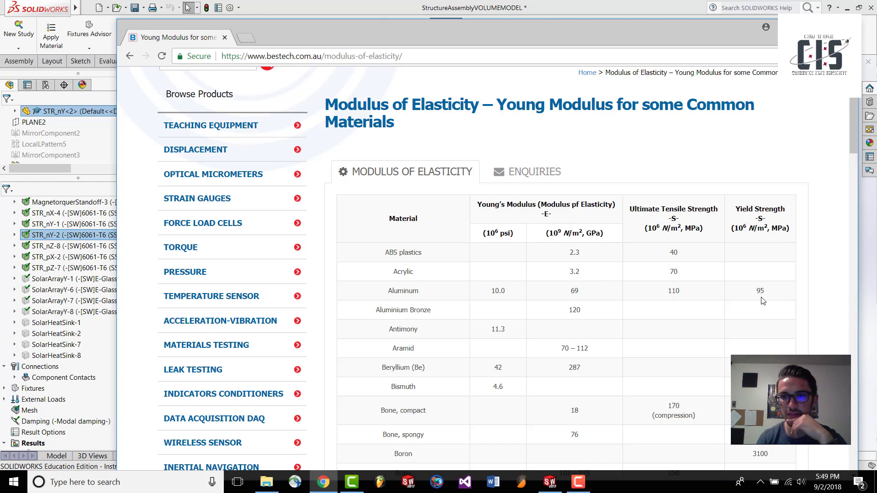
{"action": "key", "text": "alt+Tab"}
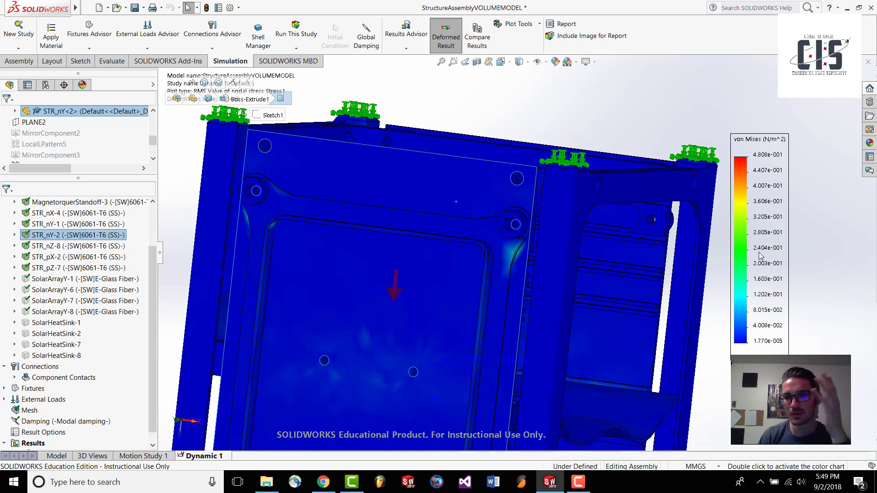
{"action": "left_click", "coordinate": [323, 482]}
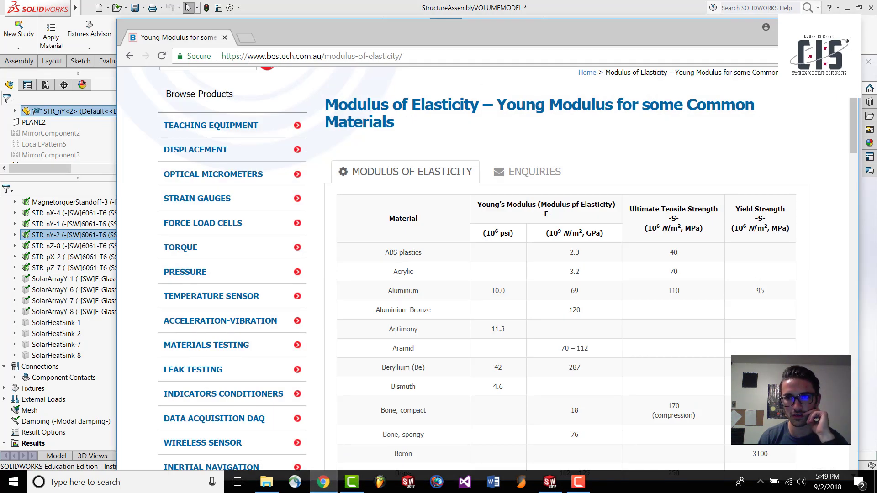
{"action": "left_click", "coordinate": [793, 27]}
- Examine the von Mises stress plot from several sides, covering the side panels, corner posts, screw bosses and deformed circuit board
{"action": "middle_click_drag", "start_coordinate": [475, 257], "coordinate": [428, 280]}
{"action": "scroll", "coordinate": [429, 280], "scroll_direction": "up", "scroll_amount": 2}
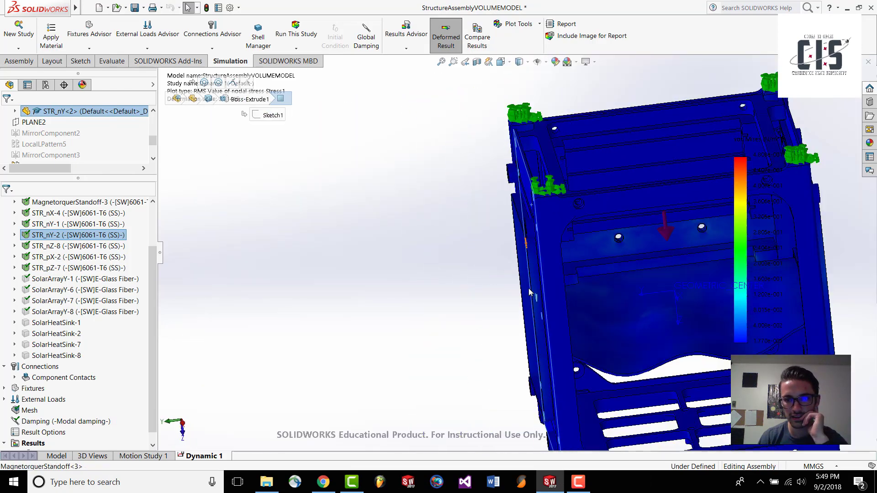
{"action": "scroll", "coordinate": [529, 292], "scroll_direction": "up", "scroll_amount": 4}
{"action": "middle_click_drag", "start_coordinate": [602, 297], "coordinate": [628, 253]}
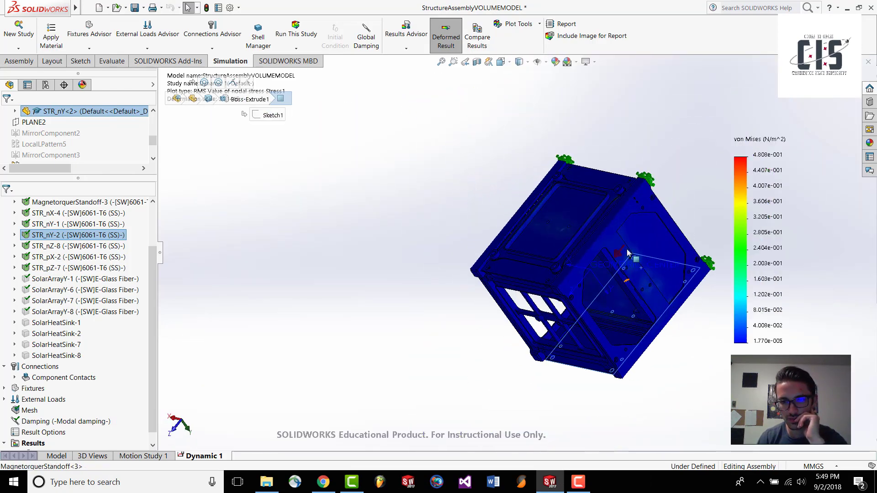
{"action": "middle_click_drag", "start_coordinate": [651, 302], "coordinate": [477, 206]}
{"action": "scroll", "coordinate": [628, 257], "scroll_direction": "down", "scroll_amount": 2}
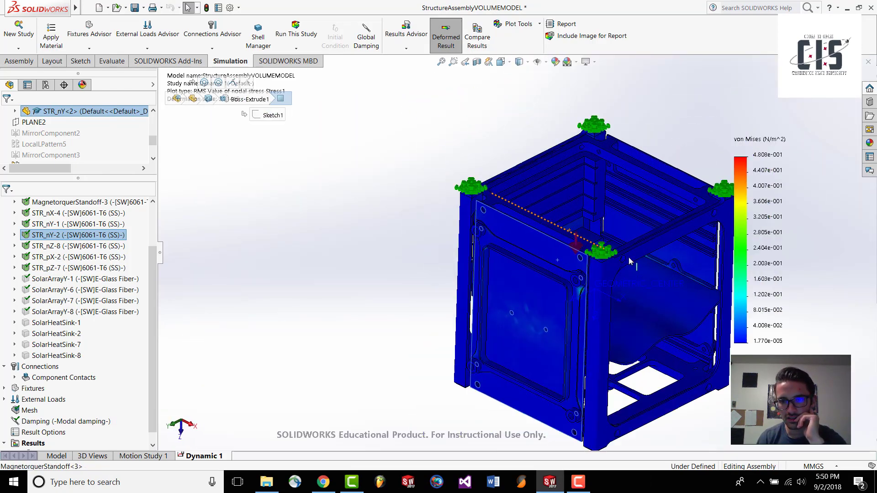
{"action": "scroll", "coordinate": [629, 259], "scroll_direction": "down", "scroll_amount": 4}
{"action": "scroll", "coordinate": [542, 342], "scroll_direction": "up", "scroll_amount": 3}
{"action": "scroll", "coordinate": [522, 314], "scroll_direction": "down", "scroll_amount": 4}
{"action": "middle_click_drag", "start_coordinate": [522, 314], "coordinate": [493, 238]}
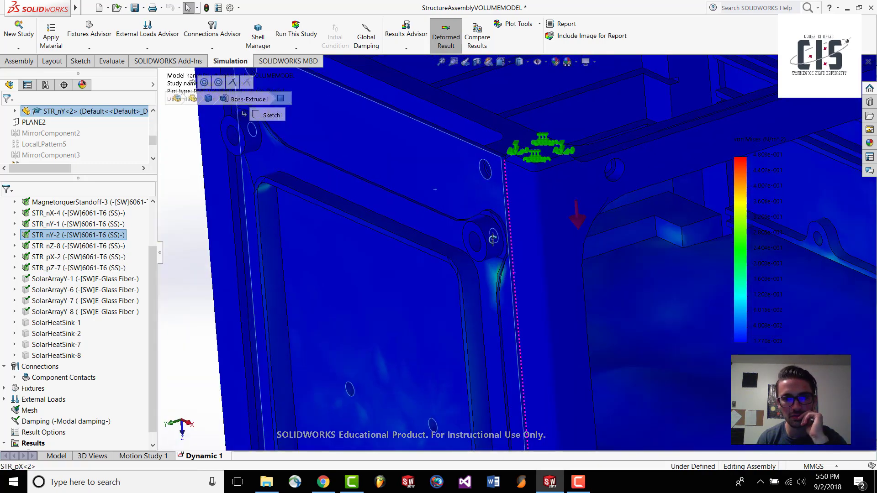
{"action": "scroll", "coordinate": [511, 242], "scroll_direction": "up", "scroll_amount": 3}
{"action": "scroll", "coordinate": [541, 247], "scroll_direction": "down", "scroll_amount": 3}
{"action": "scroll", "coordinate": [546, 242], "scroll_direction": "up", "scroll_amount": 5}
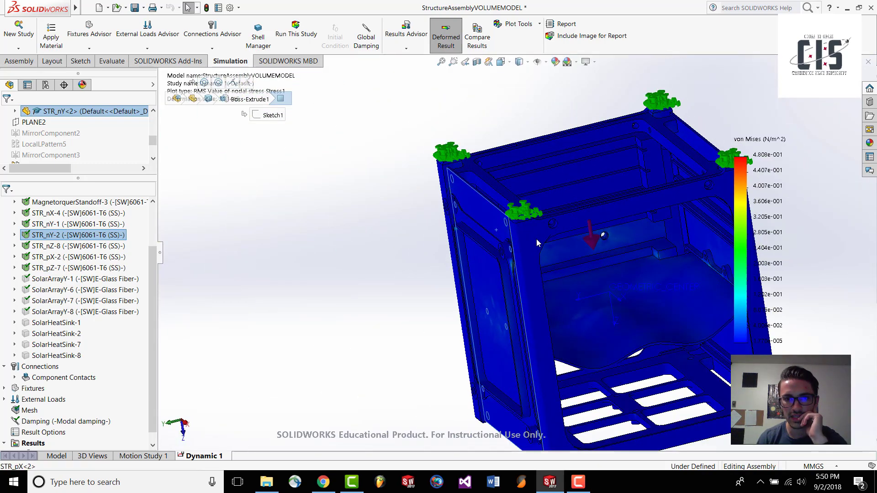
{"action": "scroll", "coordinate": [530, 245], "scroll_direction": "down", "scroll_amount": 2}
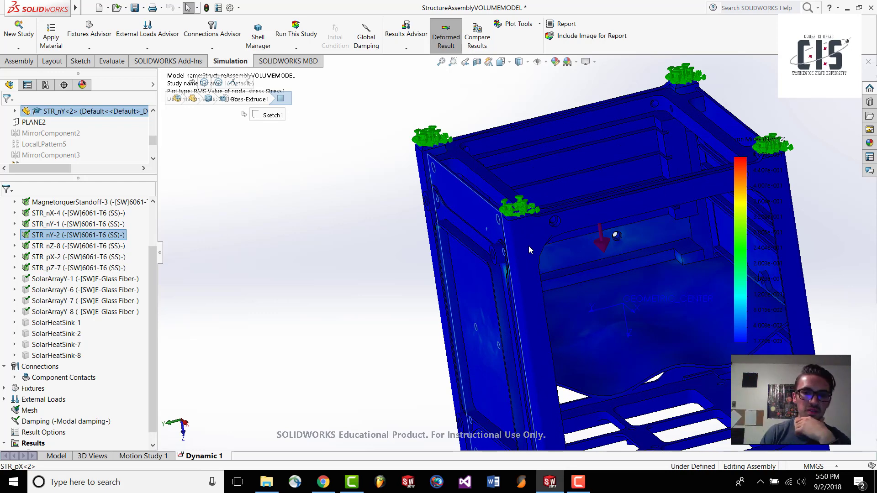
{"action": "scroll", "coordinate": [525, 249], "scroll_direction": "up", "scroll_amount": 3}
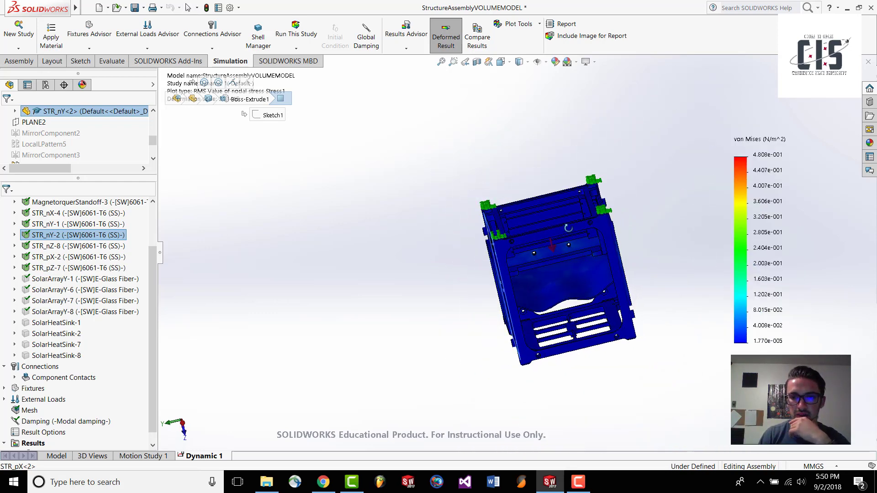
{"action": "scroll", "coordinate": [570, 273], "scroll_direction": "down", "scroll_amount": 3}
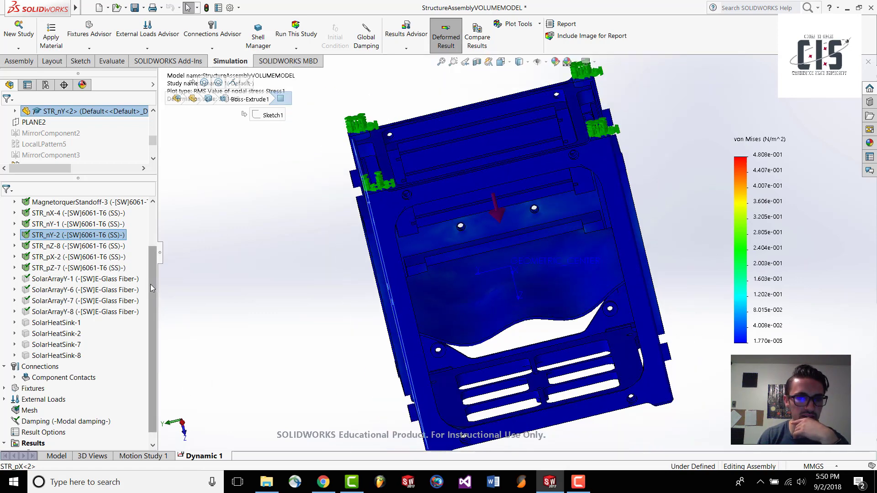
- Define a resultant displacement (URES) plot in mm for the Dynamic 1 results with automatic deformed shape
{"action": "scroll", "coordinate": [148, 293], "scroll_direction": "down", "scroll_amount": 1}
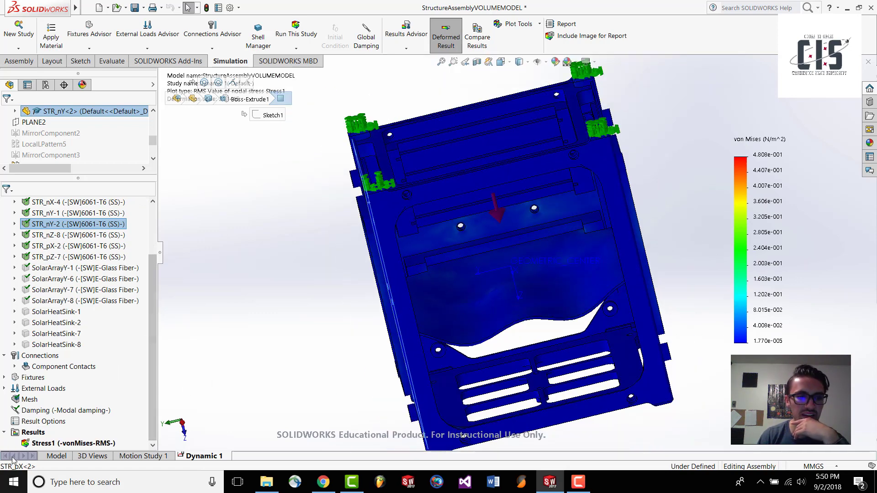
{"action": "right_click", "coordinate": [40, 433]}
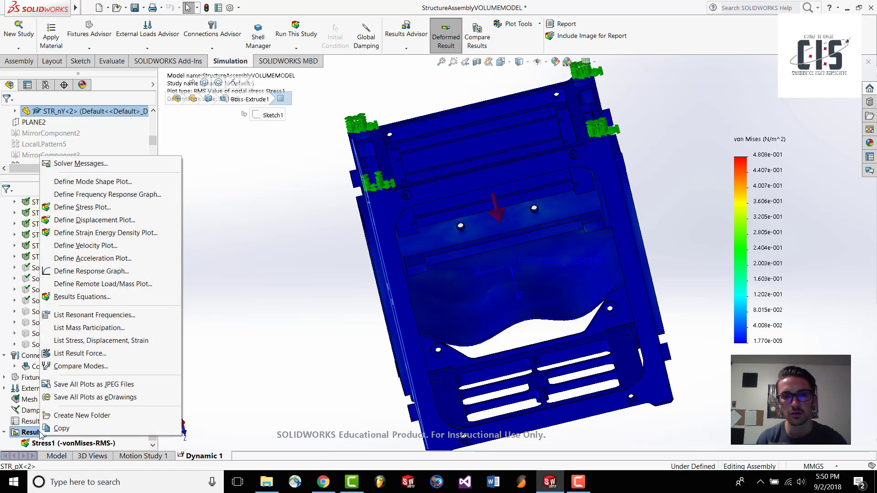
{"action": "left_click", "coordinate": [133, 222]}
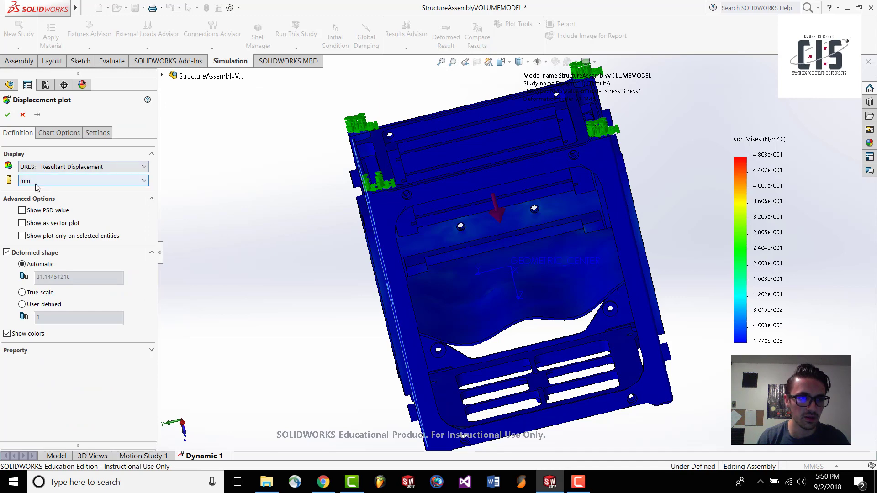
{"action": "left_click", "coordinate": [8, 115]}
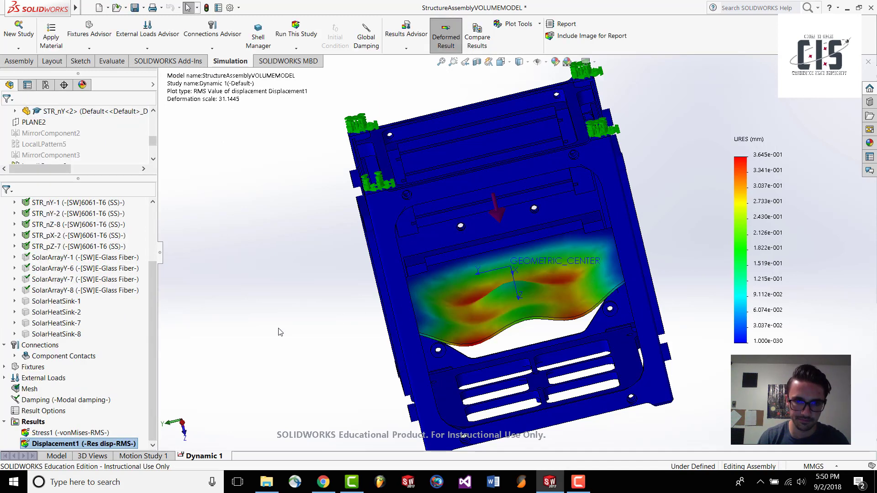
- Examine the resultant displacement plot on the deformed circuit board from above and through the open side of the structure, comparing it with the surrounding frame
{"action": "middle_click_drag", "start_coordinate": [297, 360], "coordinate": [492, 256]}
{"action": "scroll", "coordinate": [492, 255], "scroll_direction": "down", "scroll_amount": 1}
{"action": "scroll", "coordinate": [520, 260], "scroll_direction": "down", "scroll_amount": 4}
{"action": "scroll", "coordinate": [535, 295], "scroll_direction": "up", "scroll_amount": 3}
{"action": "mouse_move", "coordinate": [535, 295]}
{"action": "middle_mouse_down"}
{"action": "mouse_move", "coordinate": [503, 277]}
{"action": "mouse_move", "coordinate": [528, 296]}
{"action": "middle_mouse_up"}
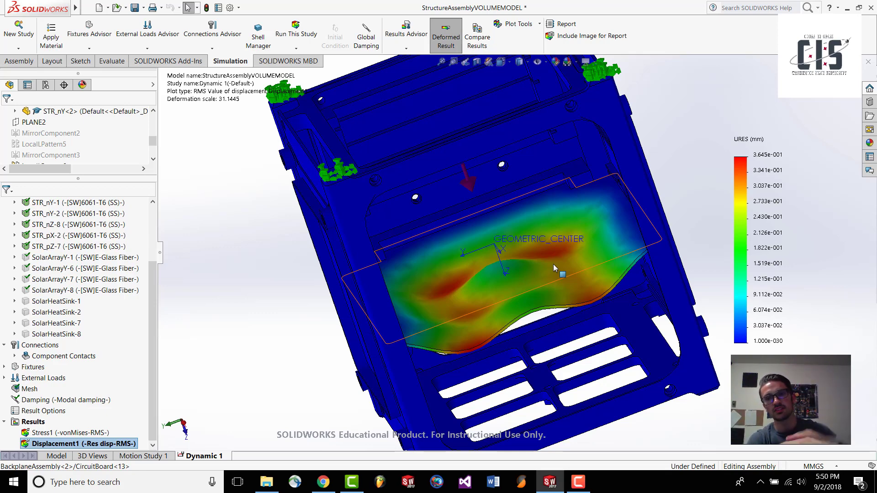
{"action": "scroll", "coordinate": [564, 258], "scroll_direction": "down", "scroll_amount": 2}
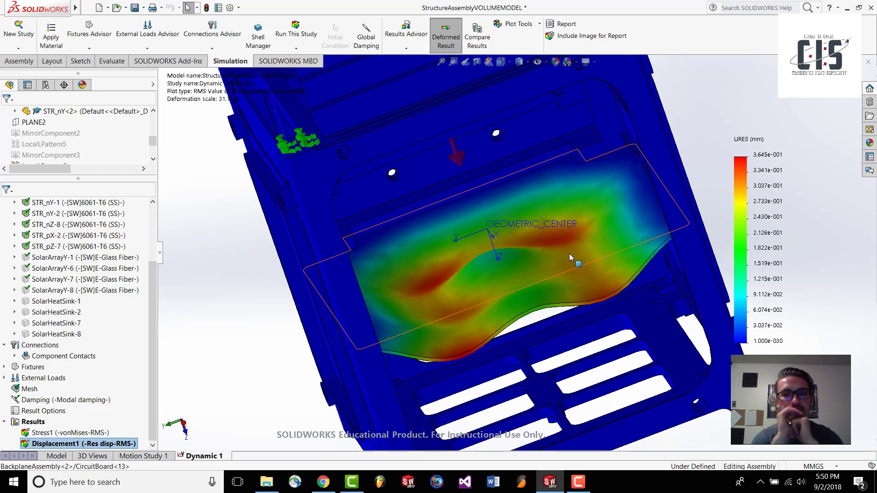
{"action": "scroll", "coordinate": [569, 258], "scroll_direction": "down", "scroll_amount": 1}
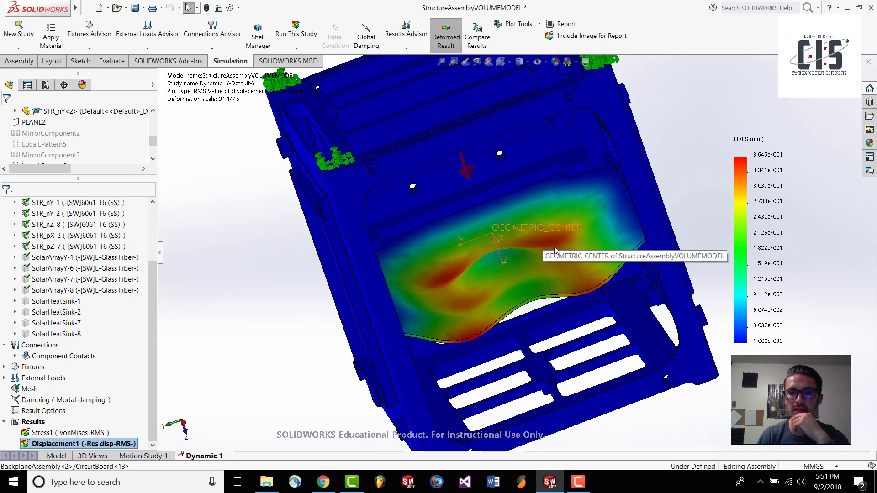
{"action": "middle_click_drag", "start_coordinate": [543, 242], "coordinate": [572, 234]}
{"action": "scroll", "coordinate": [572, 235], "scroll_direction": "down", "scroll_amount": 4}
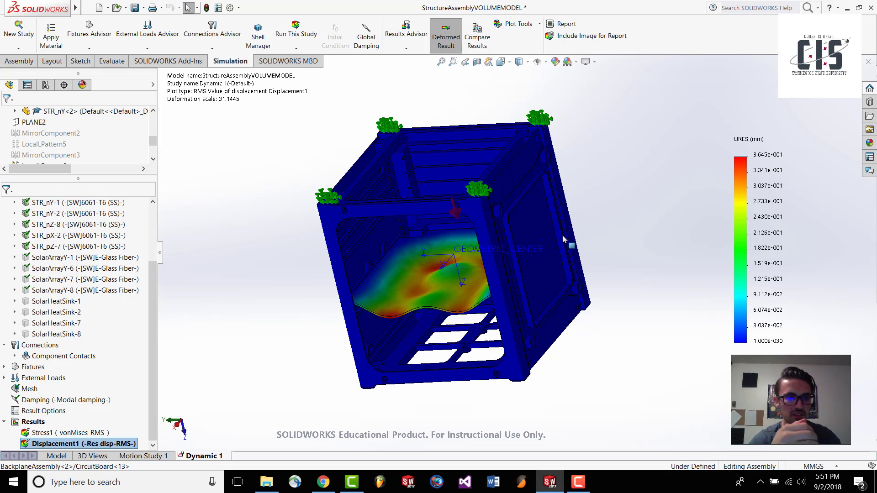
{"action": "scroll", "coordinate": [143, 314], "scroll_direction": "up", "scroll_amount": 3}
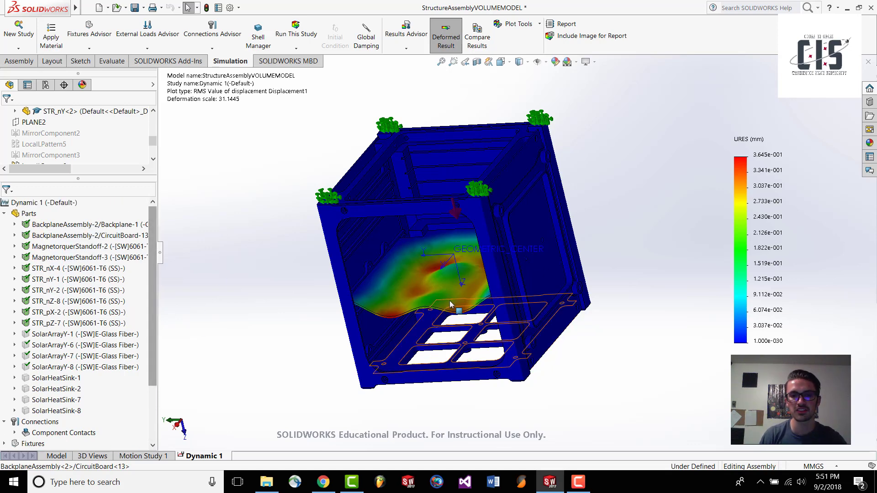
{"action": "scroll", "coordinate": [413, 293], "scroll_direction": "down", "scroll_amount": 2}
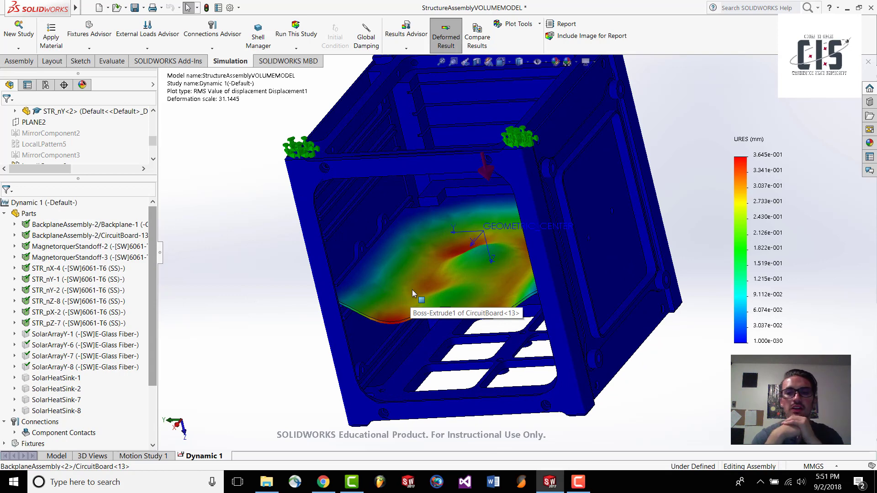